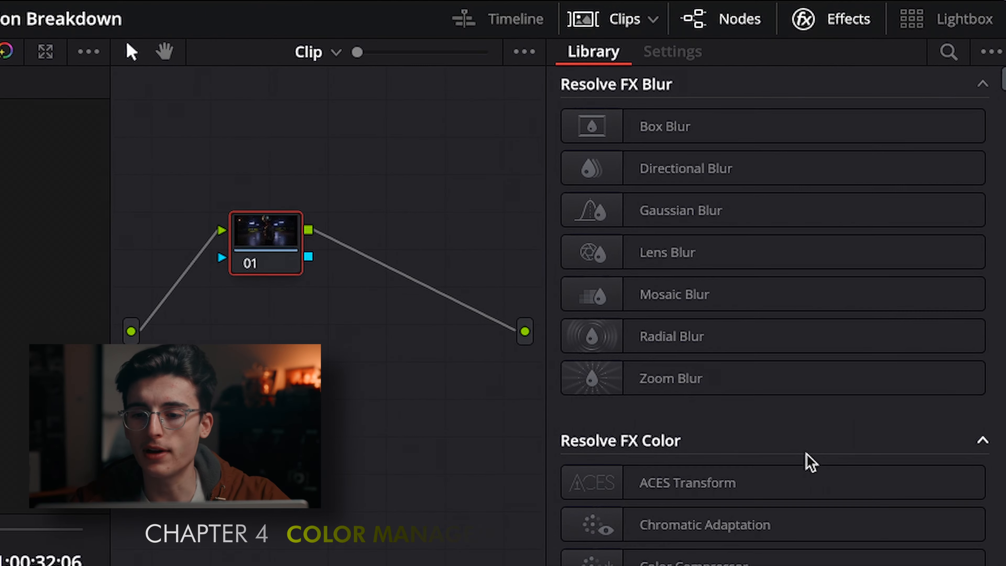
Step: Find the Color Space Transform effect and apply it to node 01 and to a new serial node after it
scroll(808, 461, "down", 5)
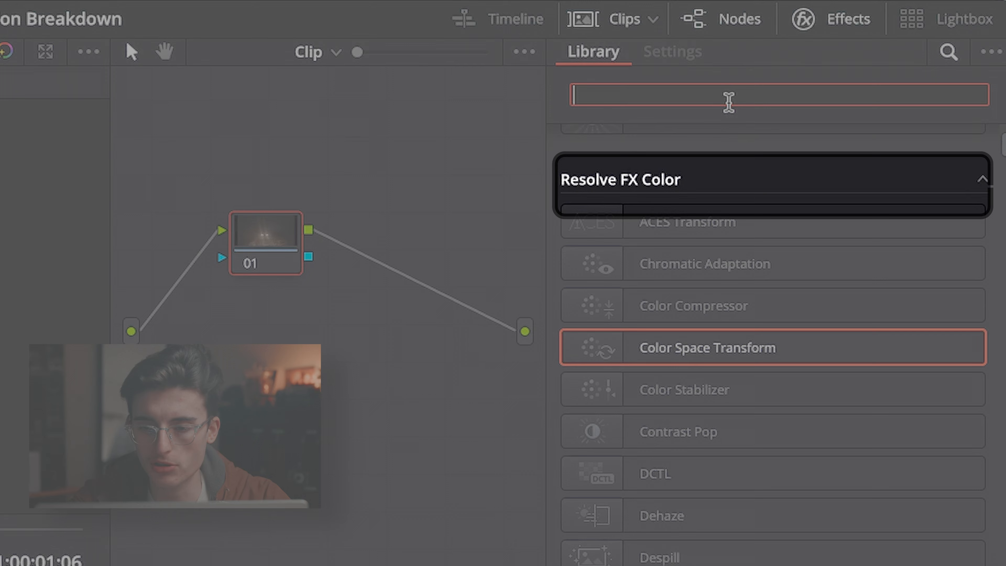
type("COLOR")
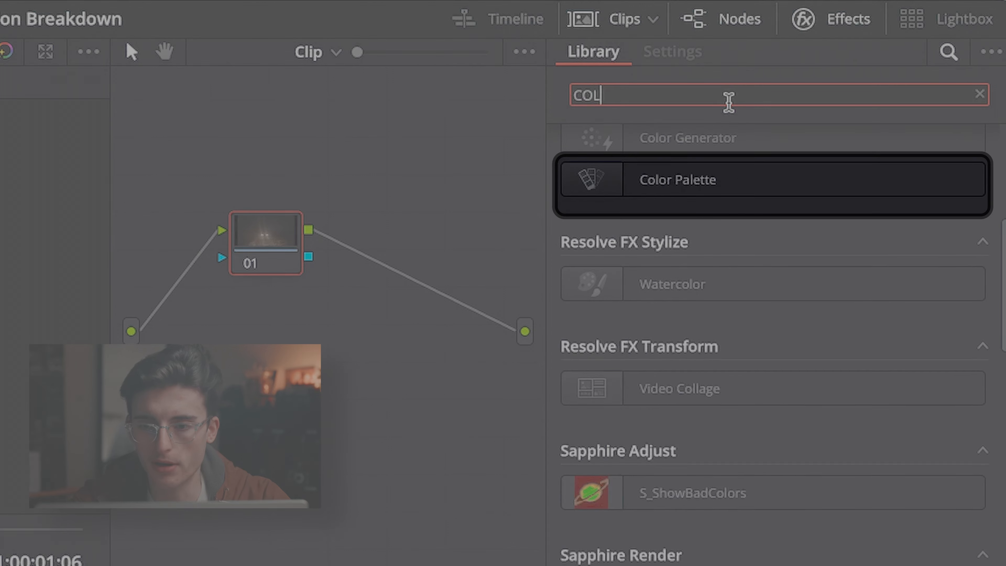
type(" SPACE")
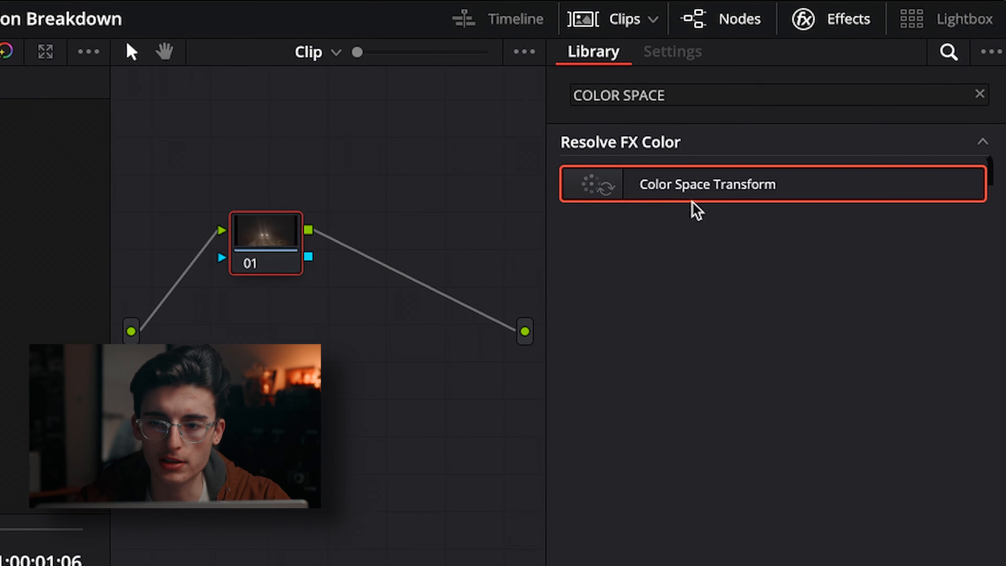
left_click_drag(705, 193, 266, 241)
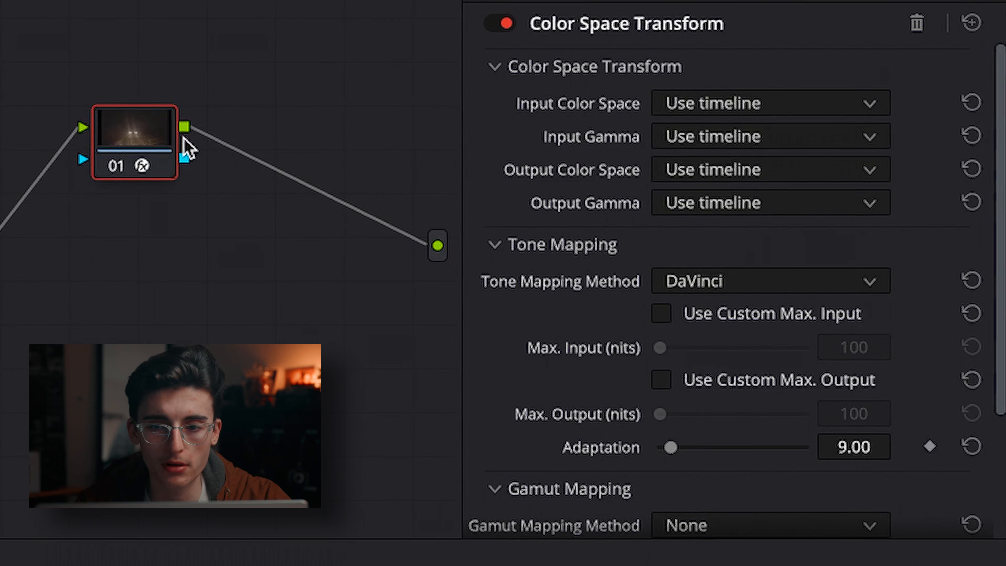
key("alt+s")
left_click_drag(637, 75, 292, 135)
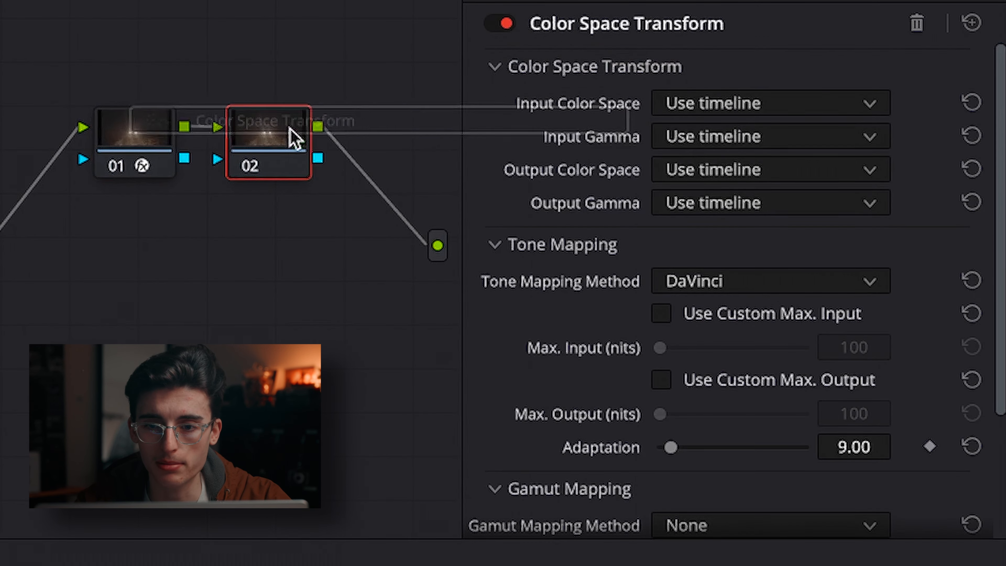
Step: In node 01's Color Space Transform, set the input color space to Sony S-Gamut3.Cine and the input gamma to Sony S-Log3
left_click(148, 147)
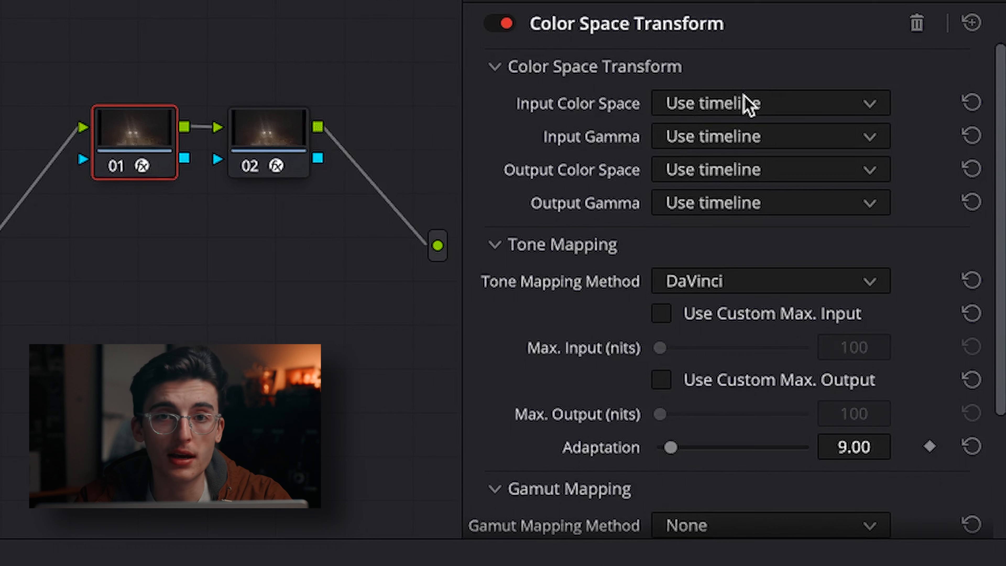
left_click(750, 105)
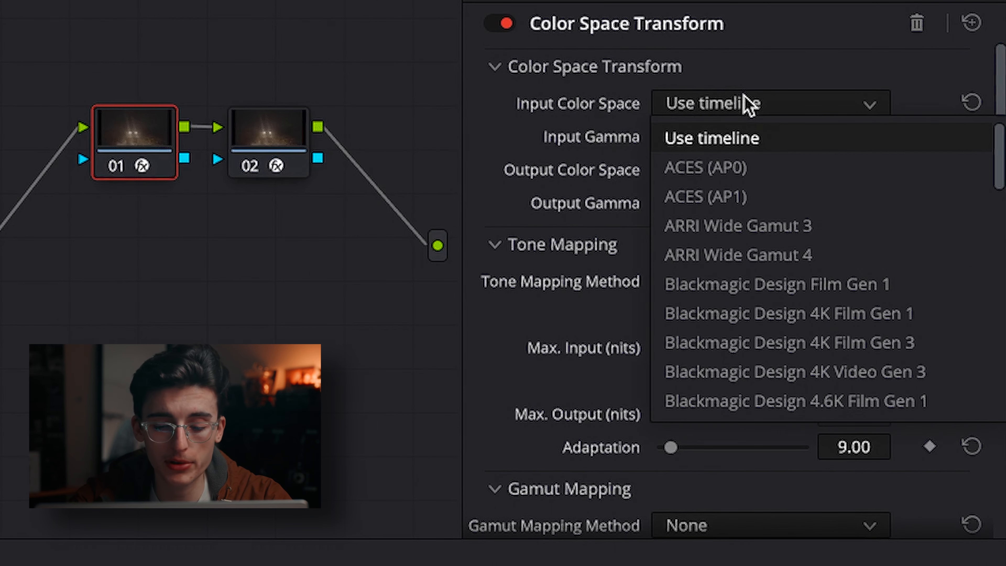
type("so")
key("Down")
key("Down")
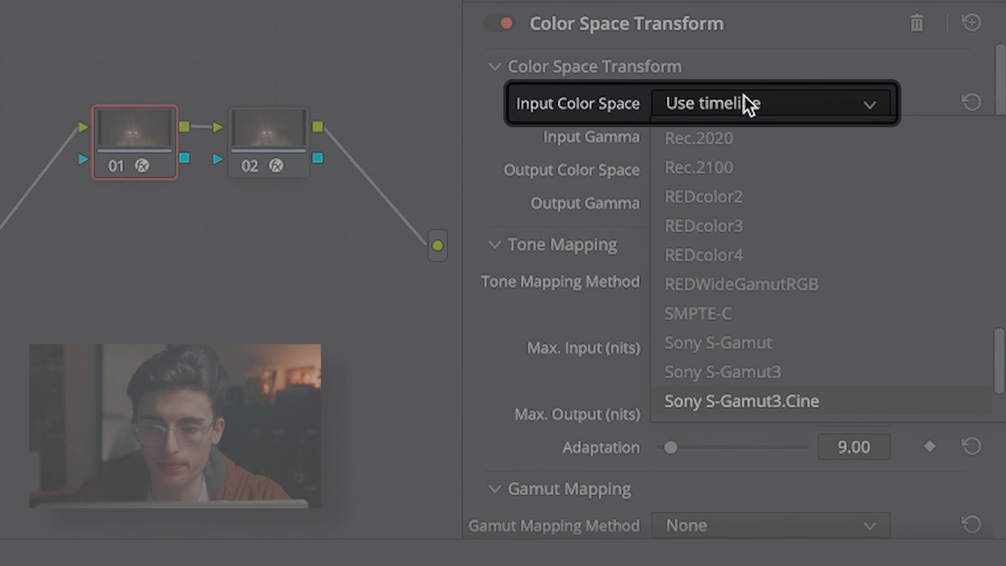
key("Return")
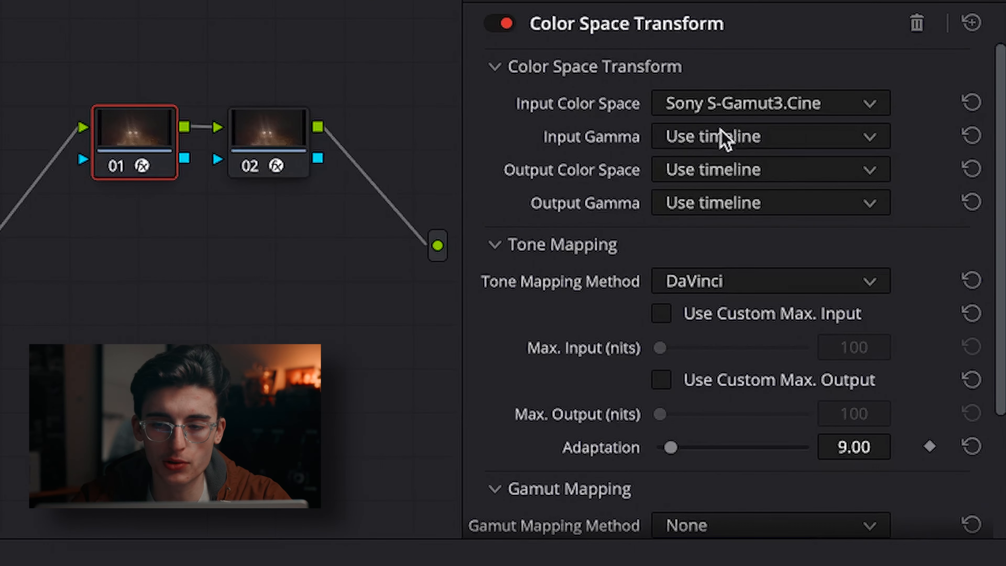
left_click(716, 142)
type("so")
key("Down")
key("Down")
key("Return")
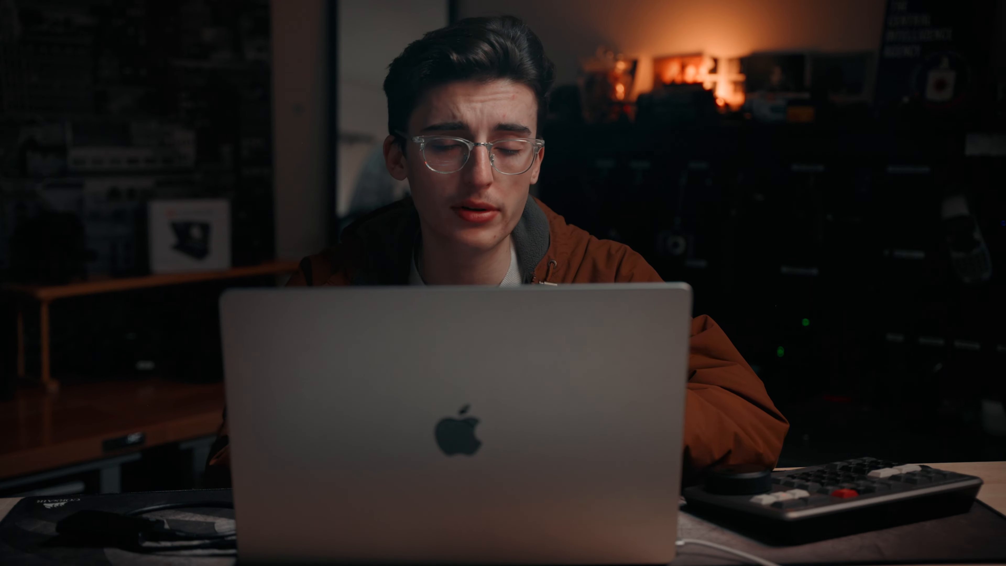
Step: Set node 01's output color space to DaVinci Wide Gamut and its output gamma to DaVinci Intermediate
left_click(703, 175)
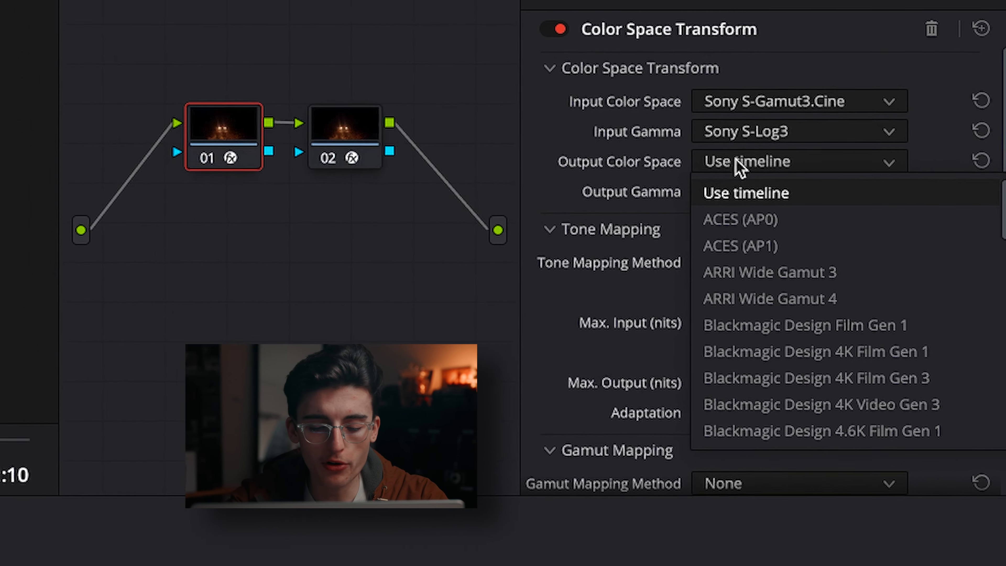
type("da")
key("Return")
left_click(741, 196)
type("da")
key("Return")
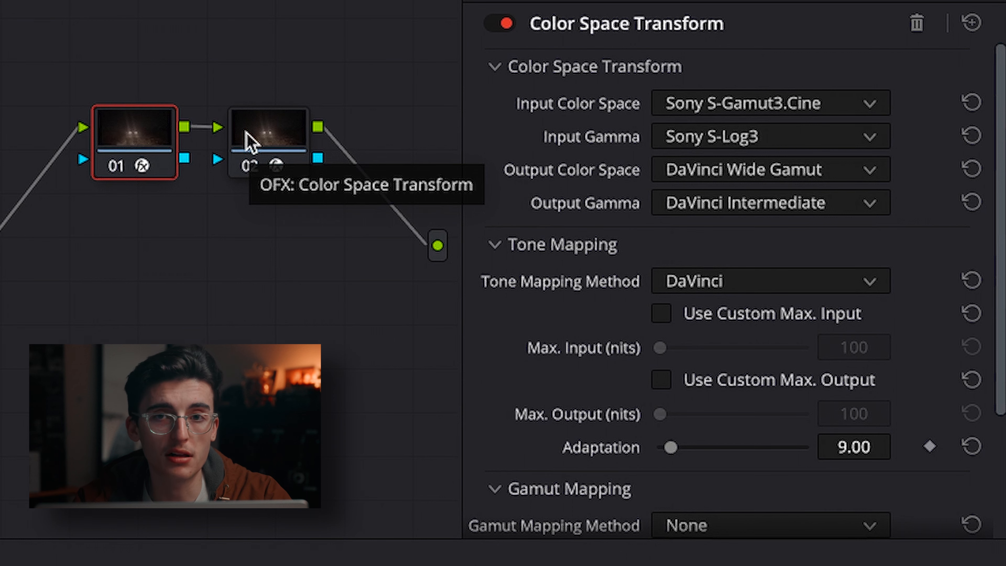
Step: In node 02's Color Space Transform, set the input color space to DaVinci Wide Gamut and the input gamma to DaVinci Intermediate
left_click(248, 142)
left_click(713, 109)
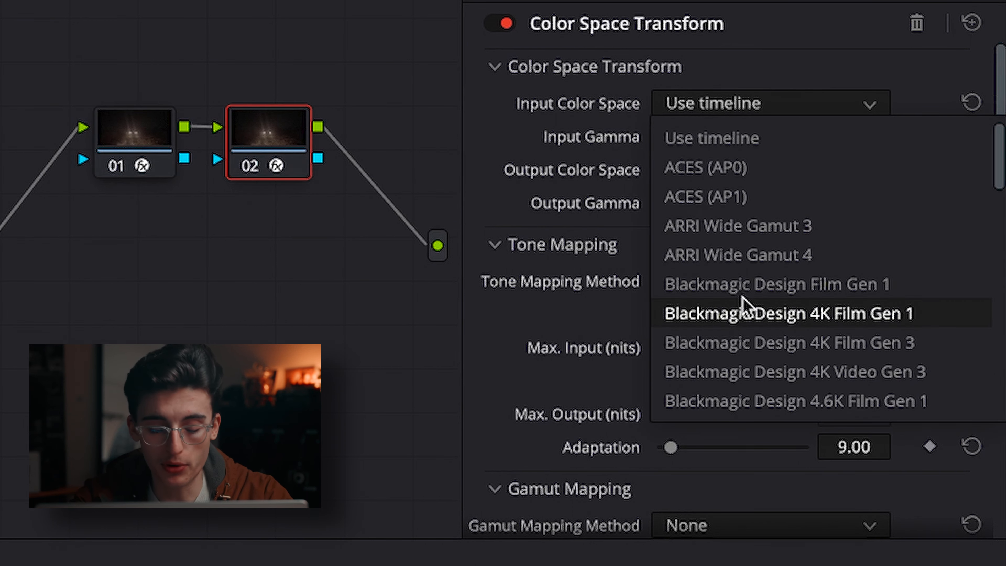
scroll(743, 301, "down", 3)
left_click(742, 400)
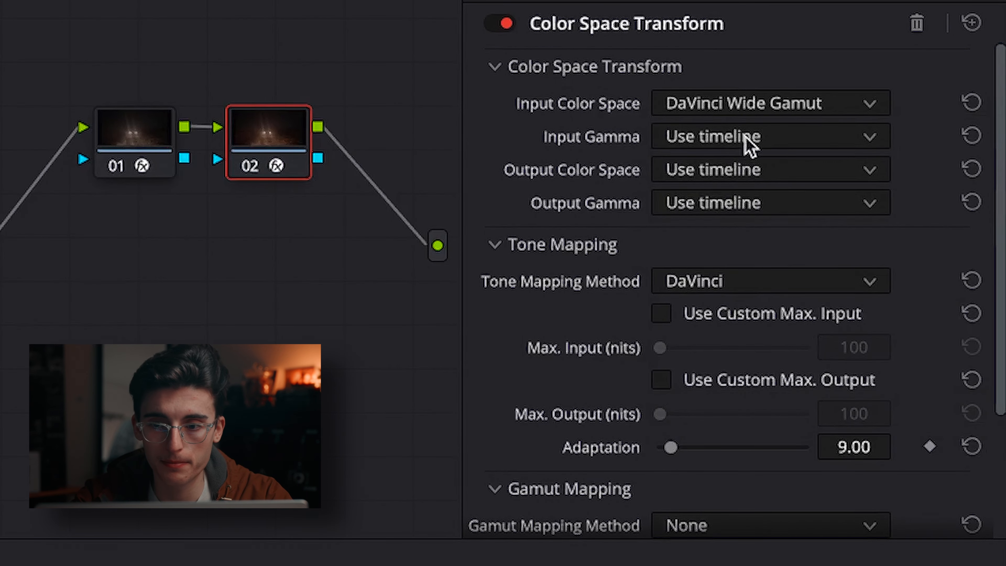
left_click(745, 144)
left_click(717, 433)
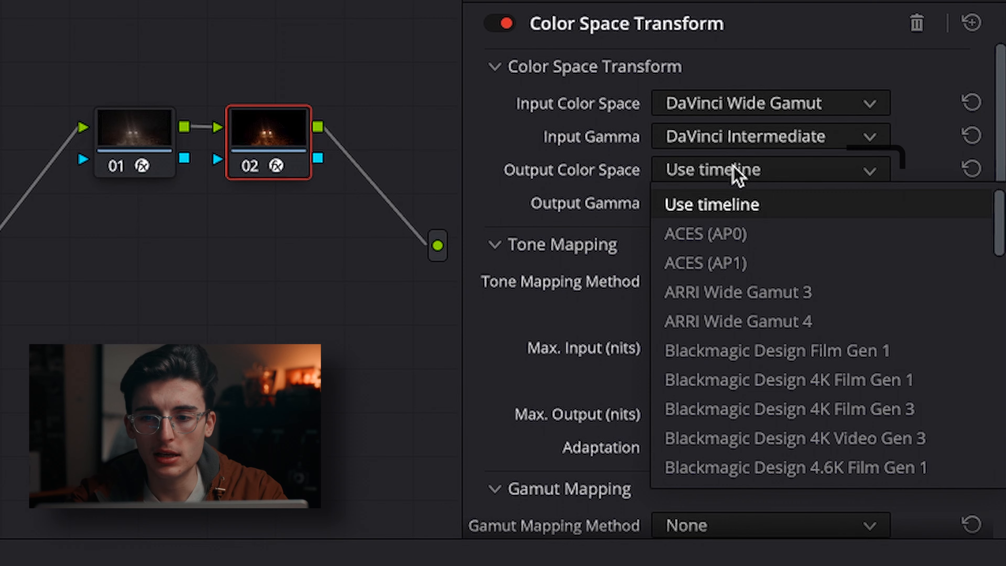
Step: Set node 02's output color space to Rec.709 and its output gamma to Gamma 2.4
scroll(736, 175, "down", 10)
key("Return")
left_click(734, 202)
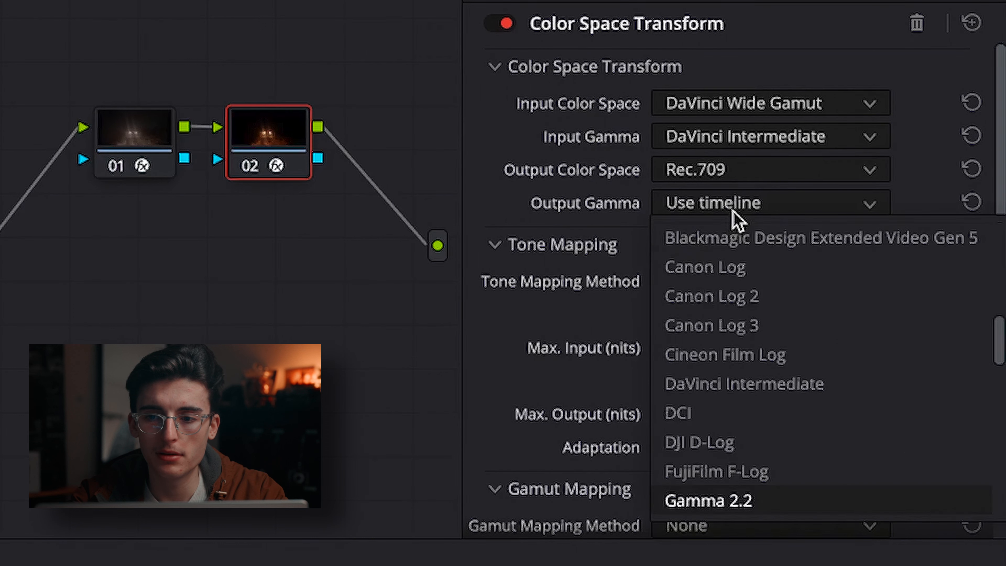
key("Down")
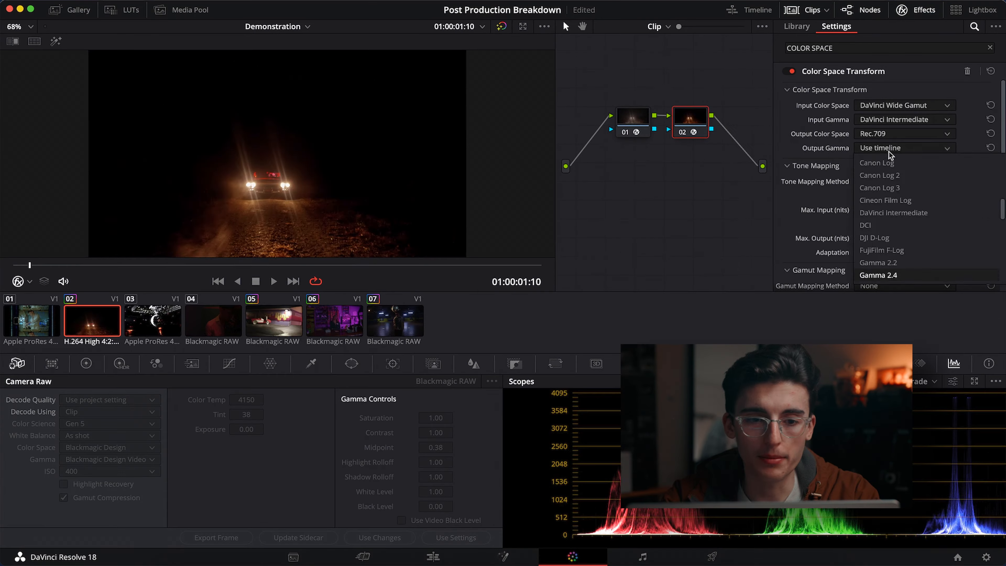
key("Return")
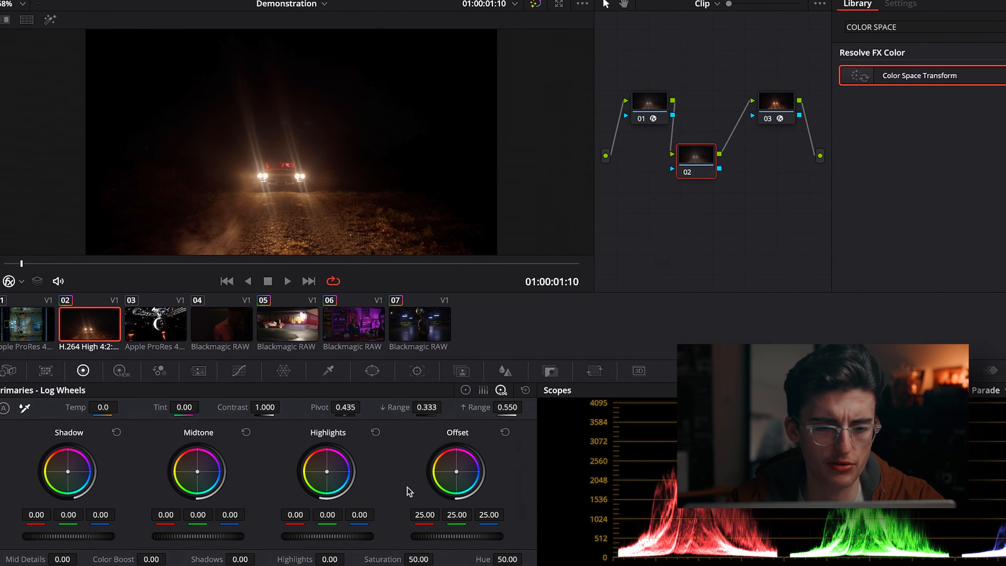
Step: Lower the contrast to about 0.796 on the middle node between the two Color Space Transform nodes
left_click_drag(265, 407, 204, 413)
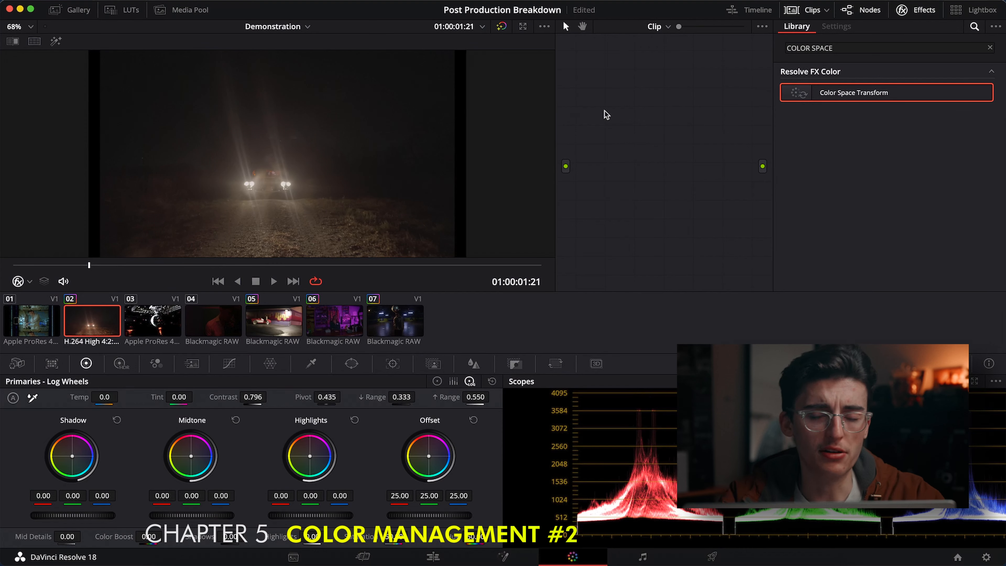
Step: In the project's color management settings, set the color science to DaVinci YRGB Color Managed and turn off automatic color management
left_click(986, 556)
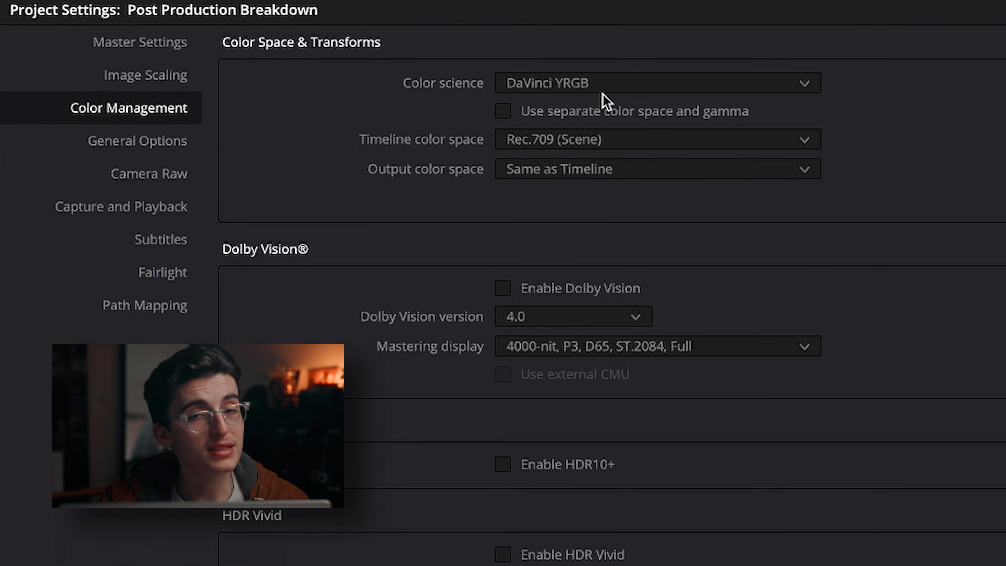
left_click(602, 84)
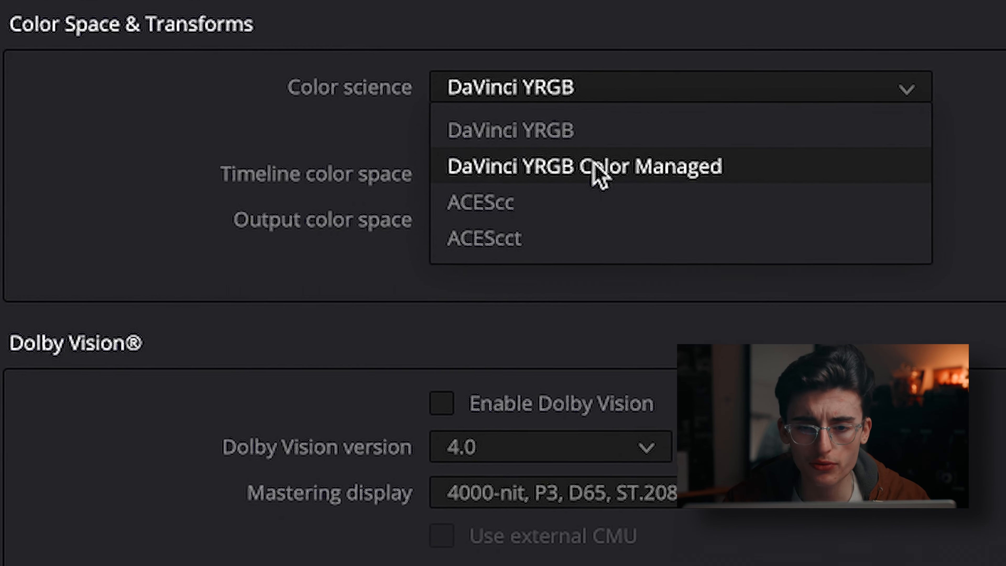
left_click(608, 164)
left_click(383, 144)
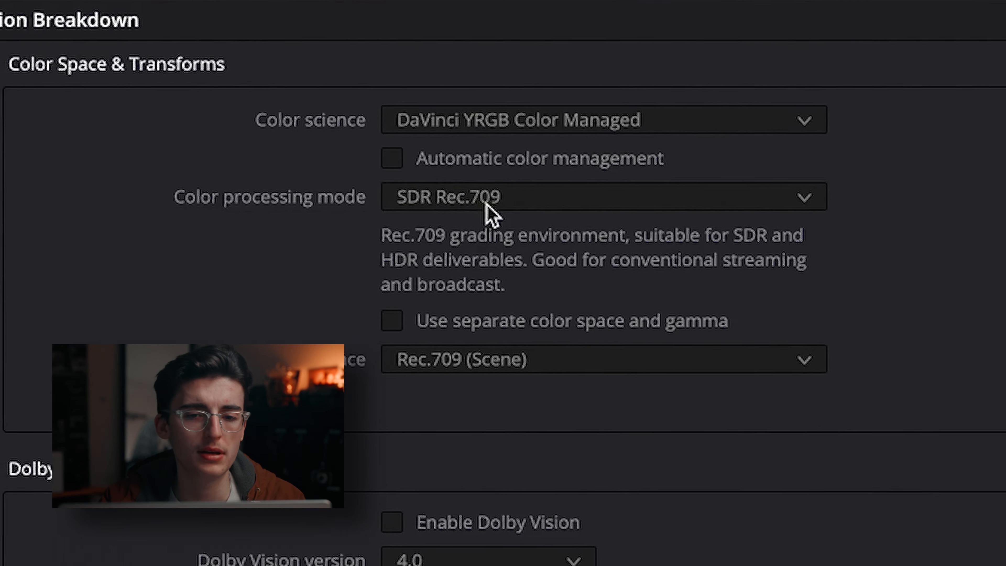
Step: Set the project's color processing mode to Custom
left_click(410, 204)
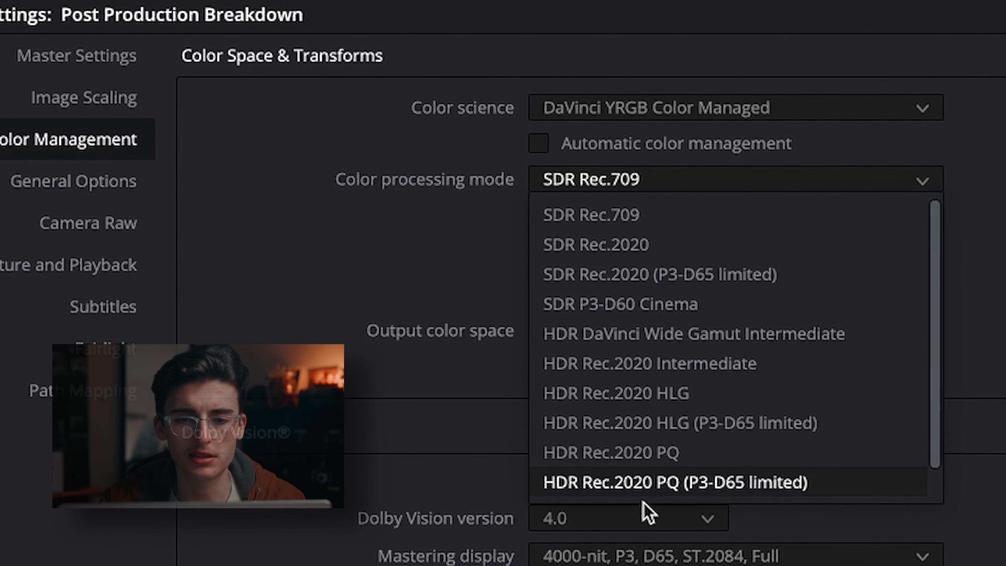
scroll(644, 485, "down", 1)
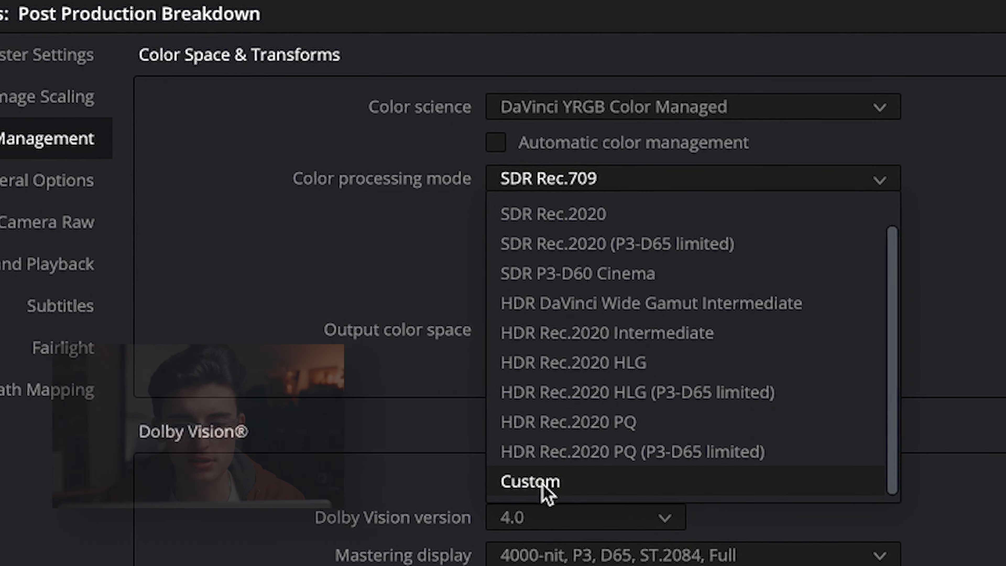
left_click(550, 491)
left_click(544, 248)
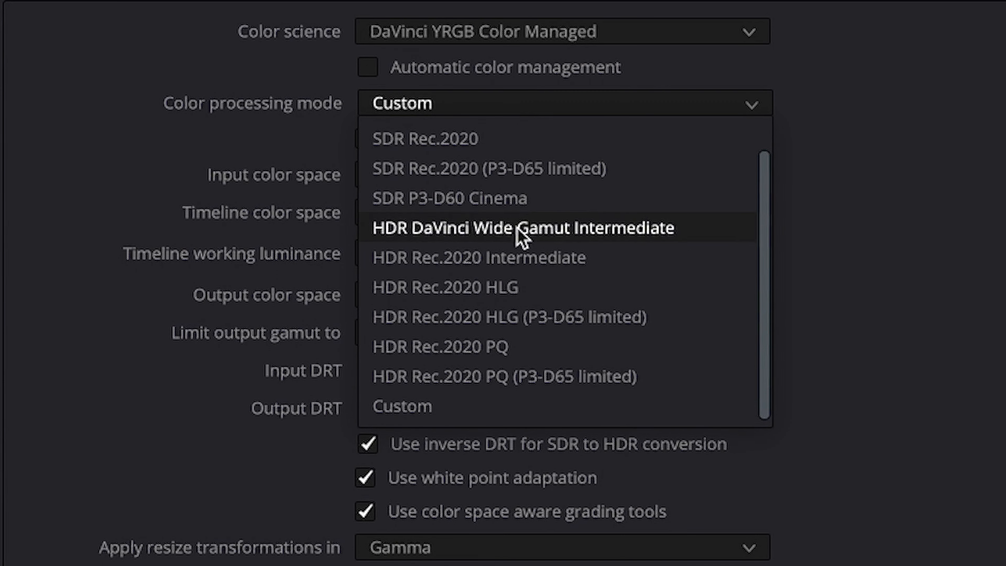
Step: Set the project's timeline color space to DaVinci WG/Intermediate and its output color space to Rec.709 Gamma 2.4
left_click(735, 184)
scroll(523, 400, "up", 10)
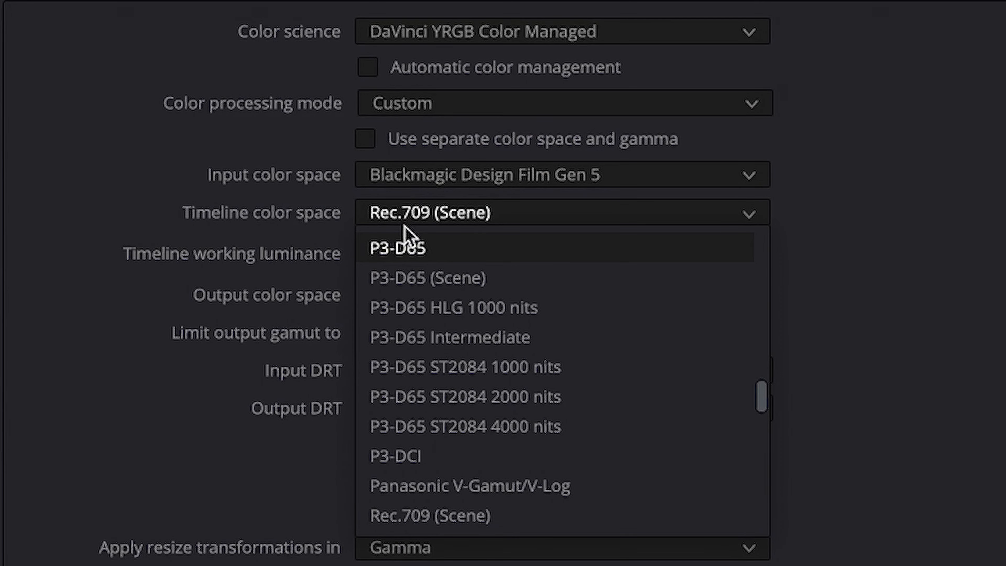
scroll(406, 233, "up", 8)
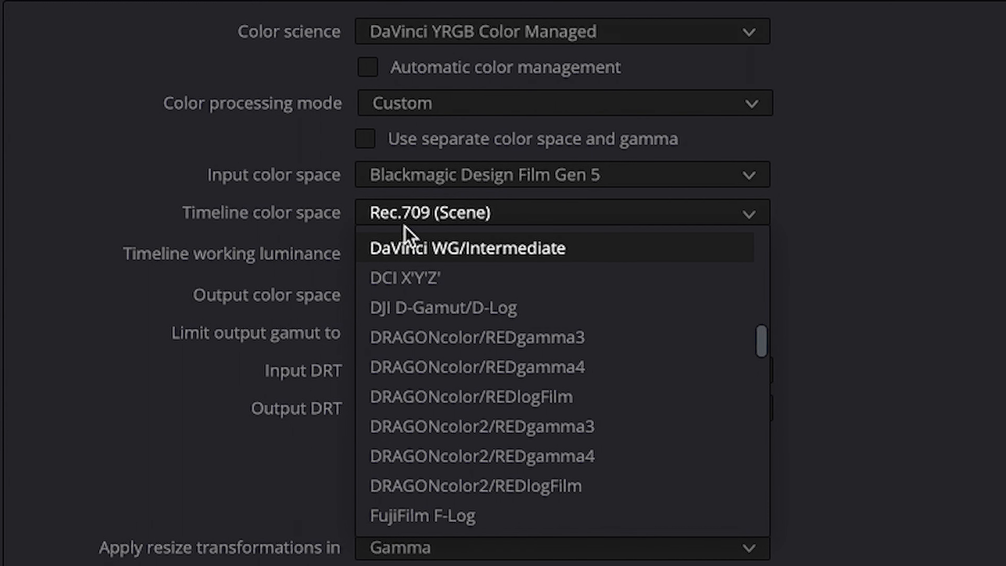
left_click(406, 240)
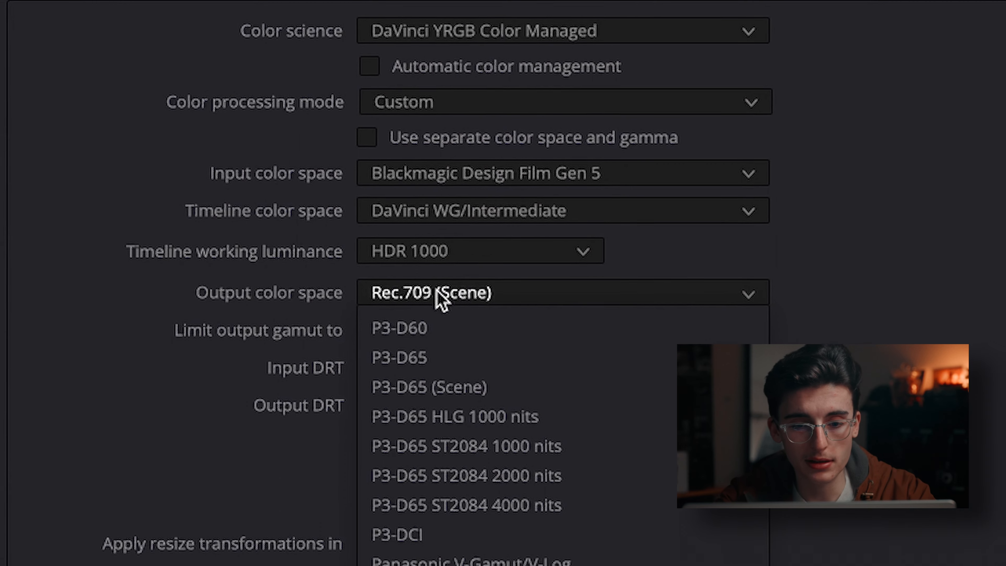
key("Down")
key("Down")
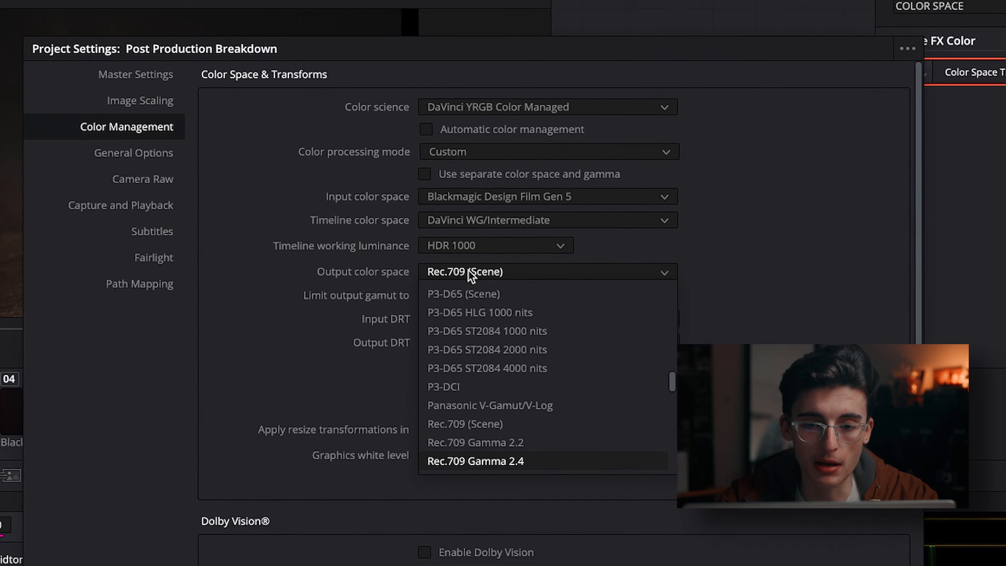
key("Return")
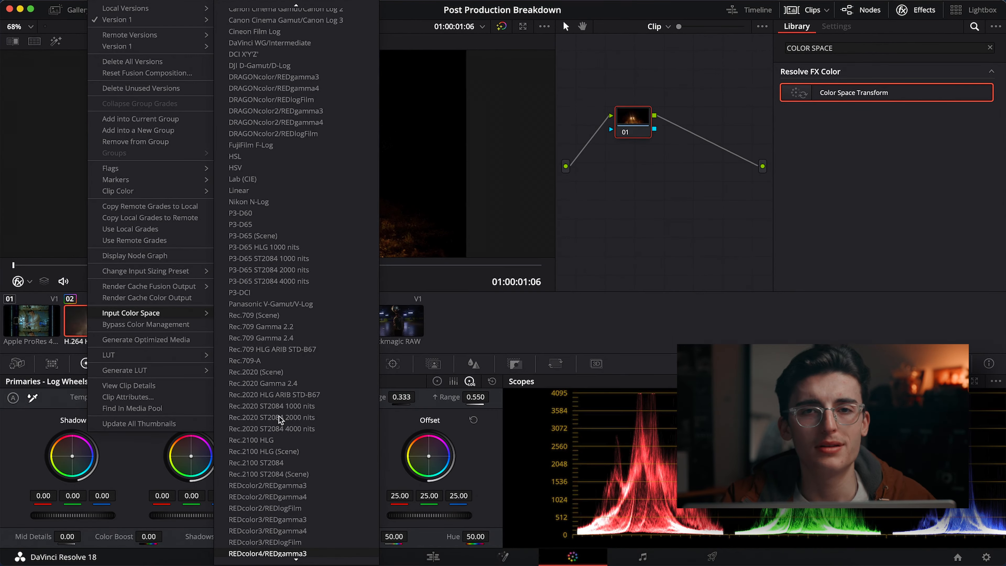
Step: Set the input color space of clip 02 to S-Gamut3.Cine/S-Log3
scroll(279, 419, "up", 10)
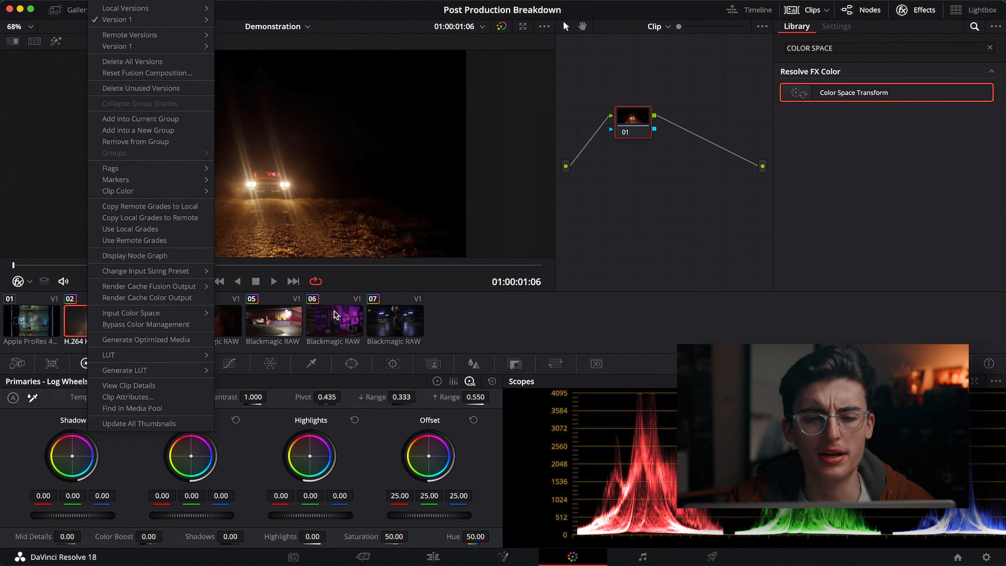
left_click(333, 315)
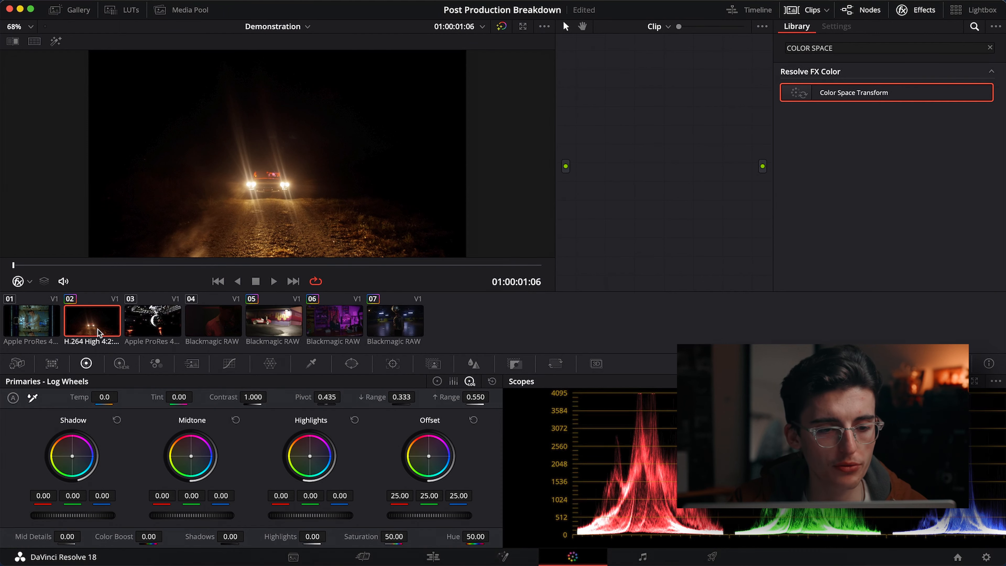
right_click(98, 332)
mouse_move(159, 313)
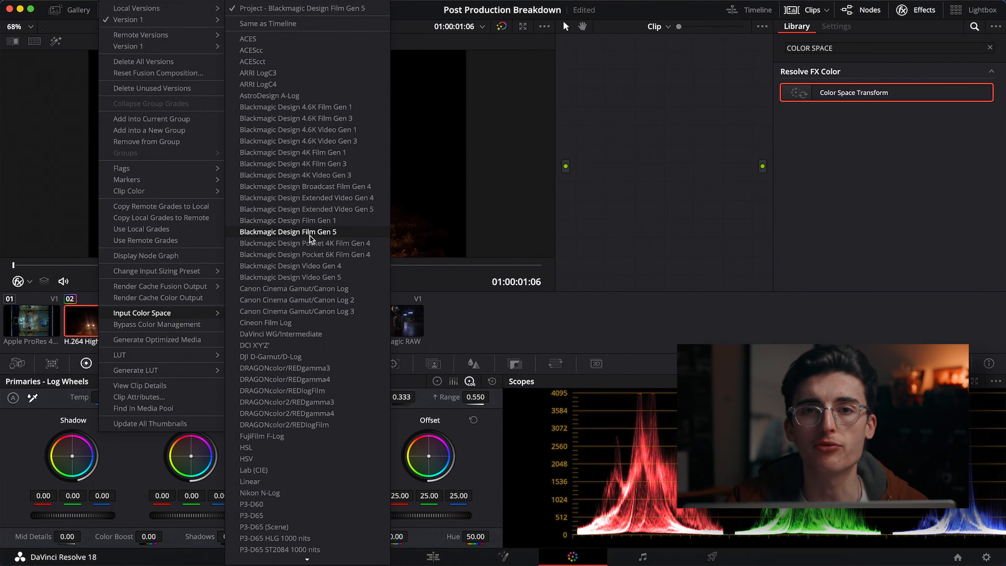
scroll(309, 235, "down", 10)
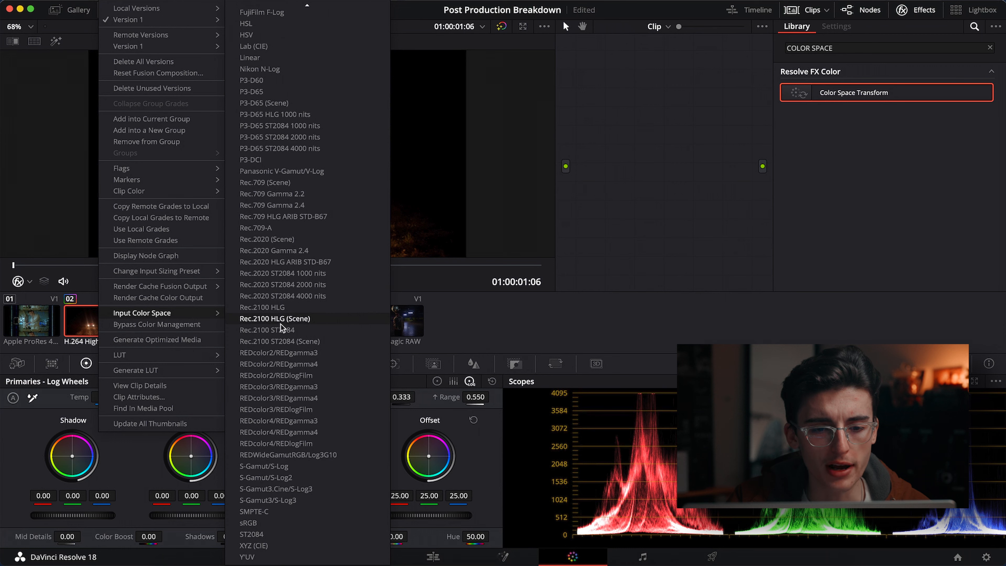
left_click(271, 490)
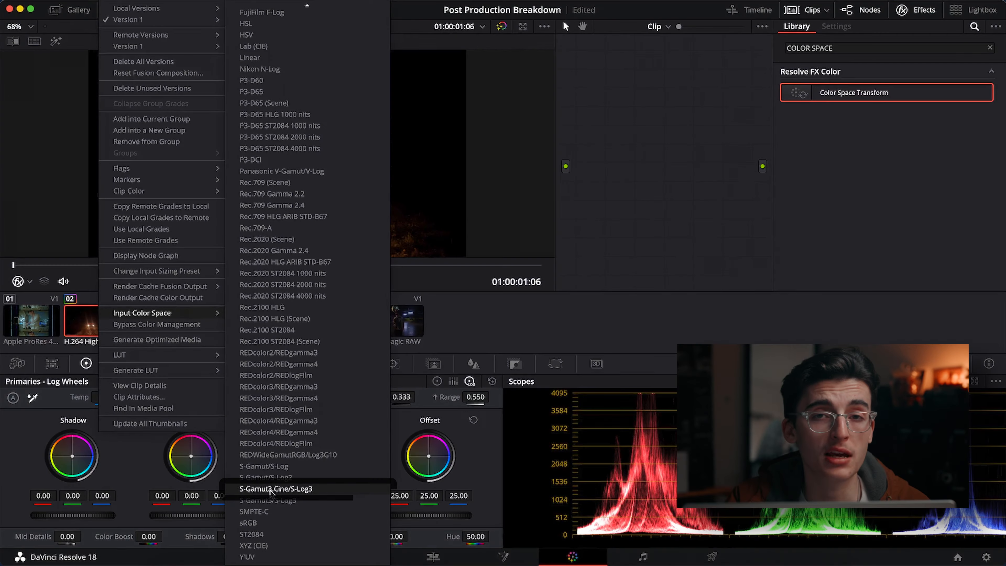
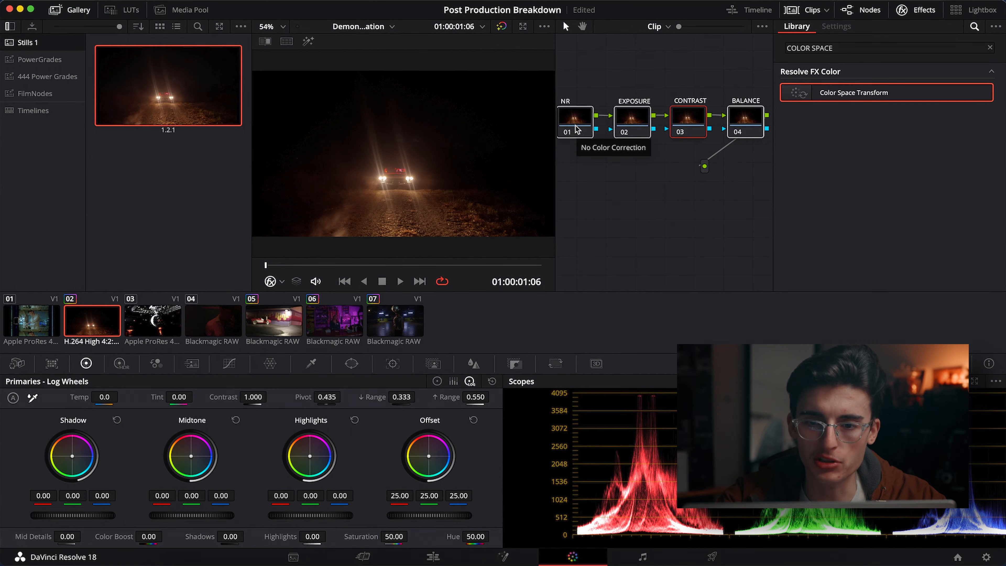
Step: Replace clip 02's node tree with the one from gallery still 1.2.1 and adjust the master Offset on its EXPOSURE node
key("Delete")
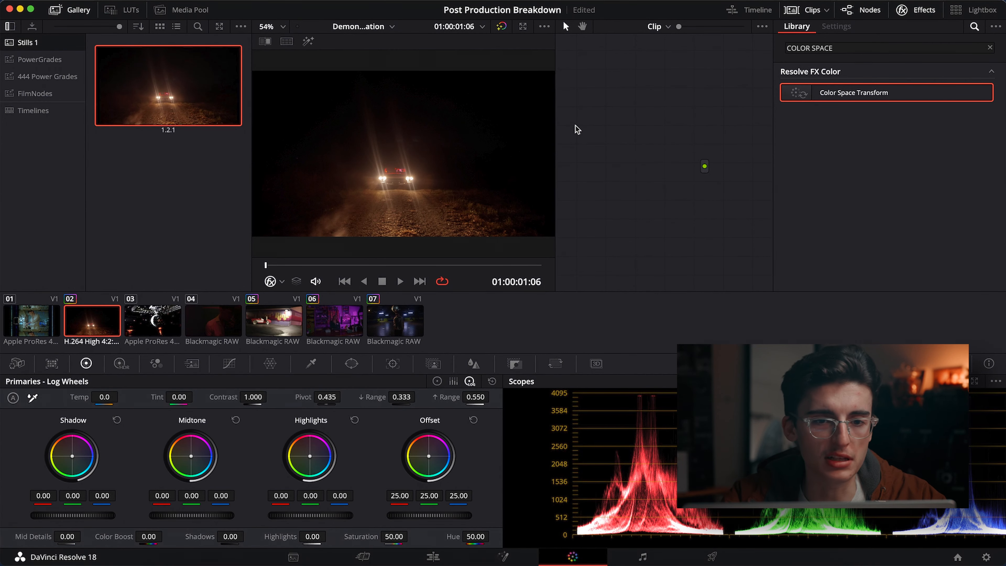
left_click_drag(127, 103, 630, 170)
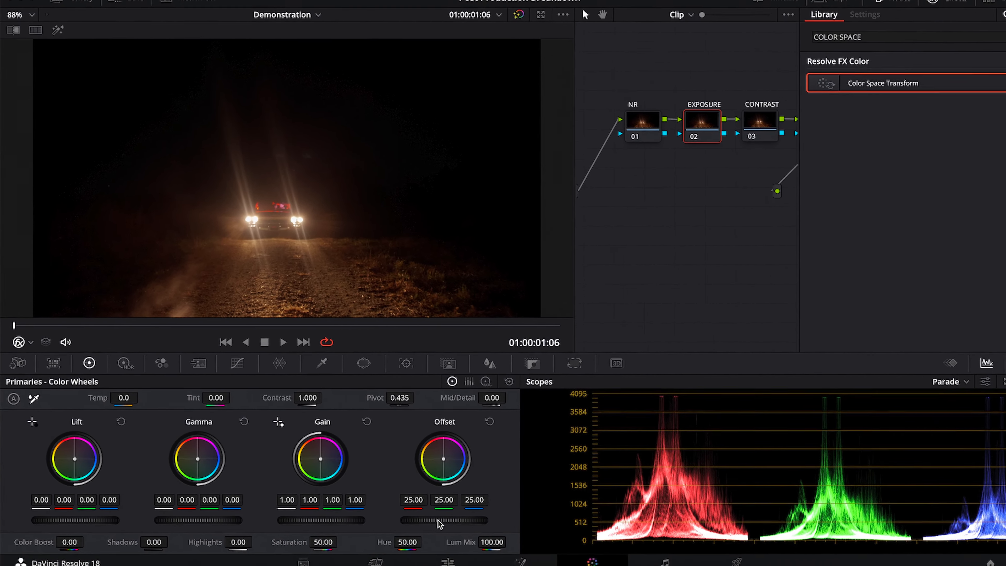
left_click_drag(439, 523, 461, 515)
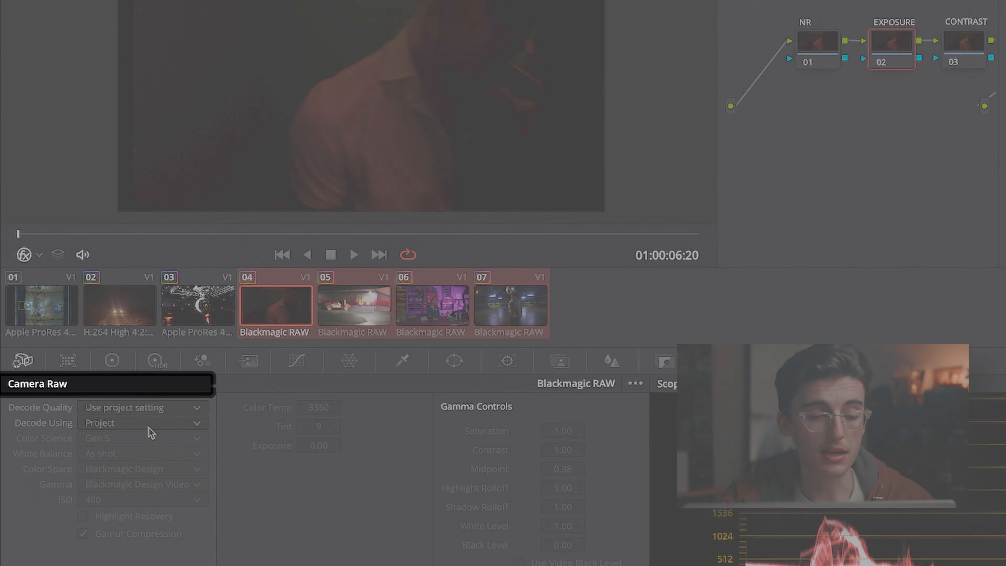
Step: Set the selected Blackmagic RAW clips to decode using Clip and turn on Highlight Recovery for clip 04
left_click(148, 427)
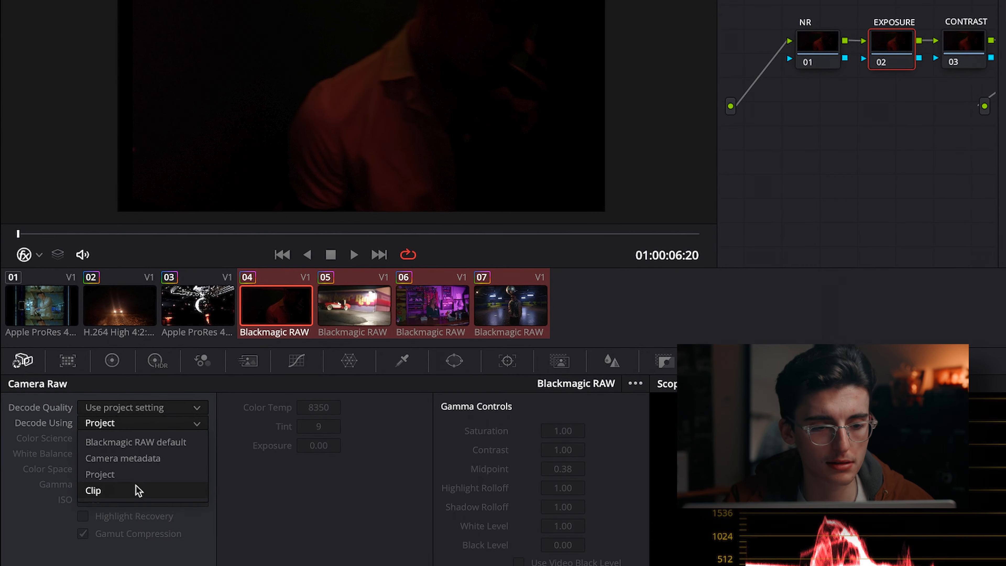
left_click(138, 491)
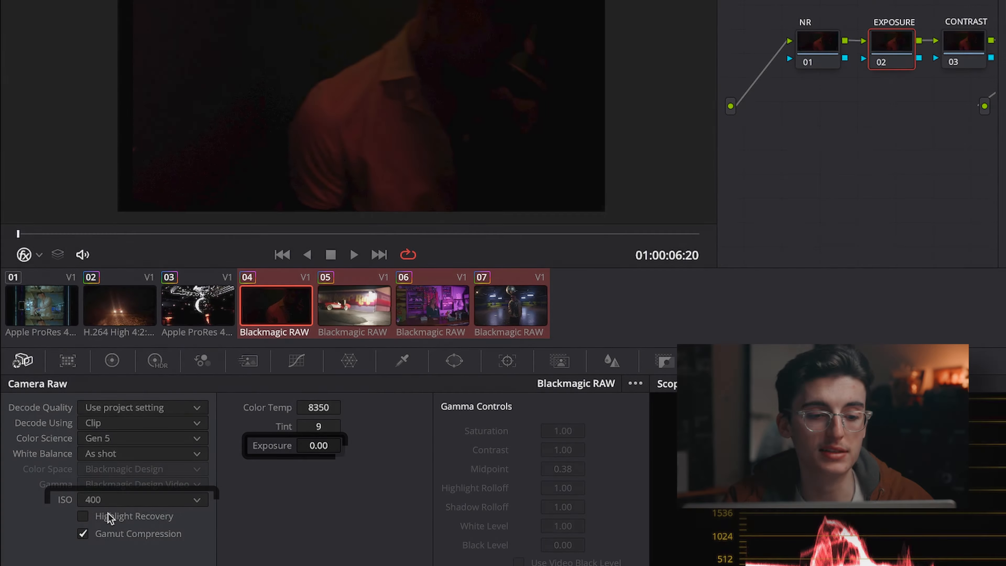
left_click(104, 500)
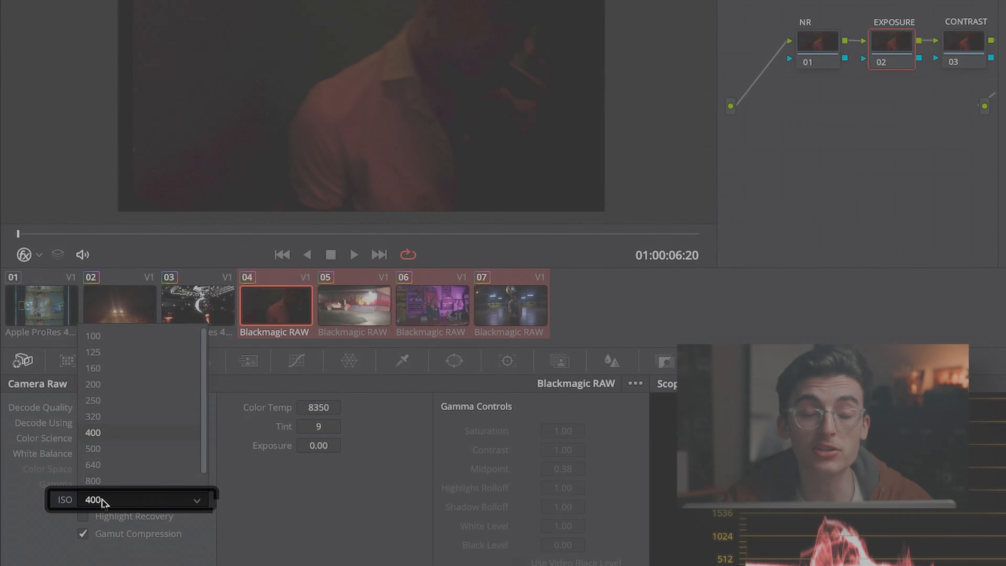
left_click(122, 535)
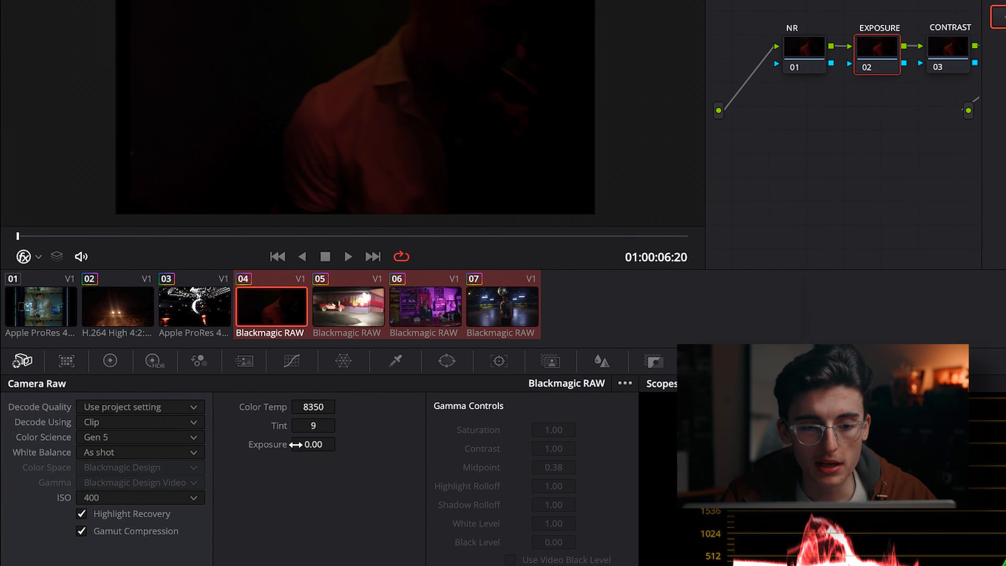
Step: Set clip 04's raw Exposure to 1.93, judging the brightness on the frame at 01:00:08:02
left_click_drag(302, 446, 379, 438)
left_click_drag(273, 430, 276, 430)
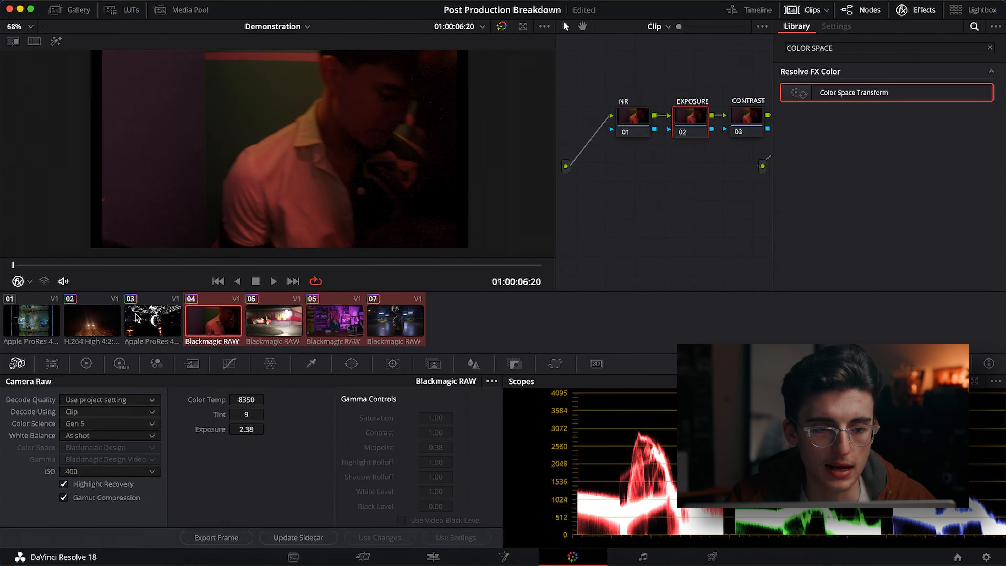
left_click_drag(106, 263, 137, 277)
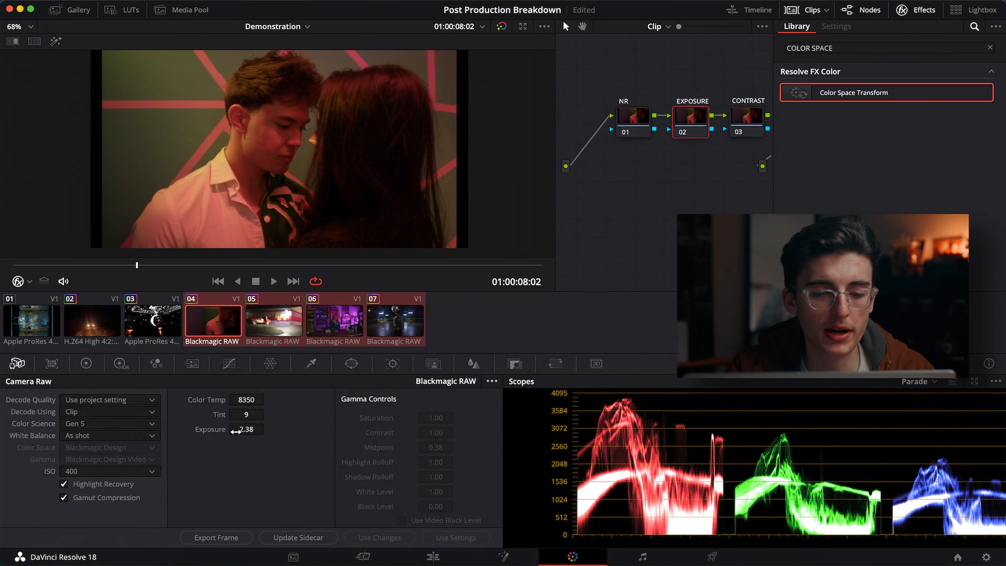
left_click_drag(240, 430, 221, 430)
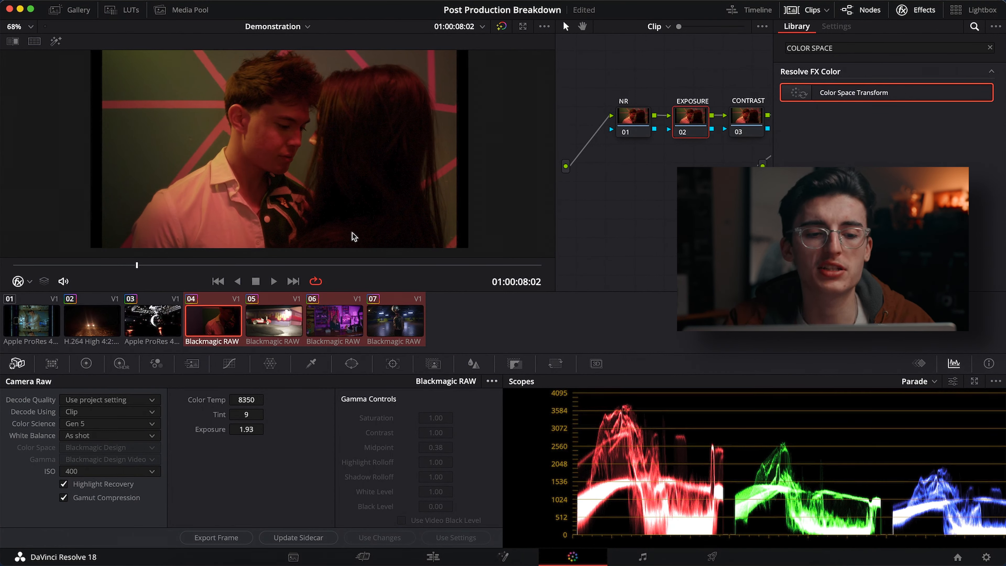
Step: Reset the EXPOSURE node's grade on clip 05 and adjust the clip's Exposure in its camera raw settings instead
key("Down")
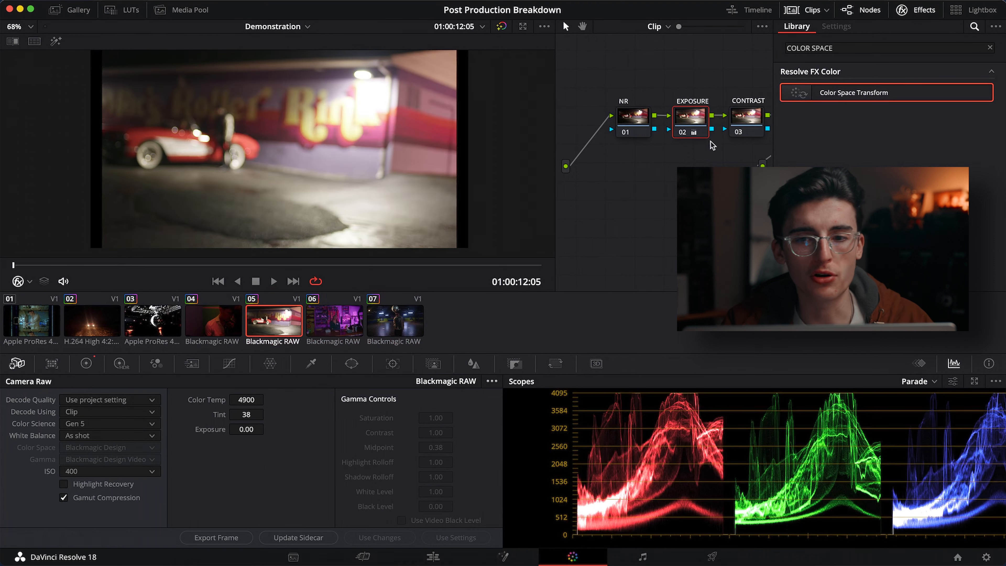
right_click(704, 121)
left_click(720, 129)
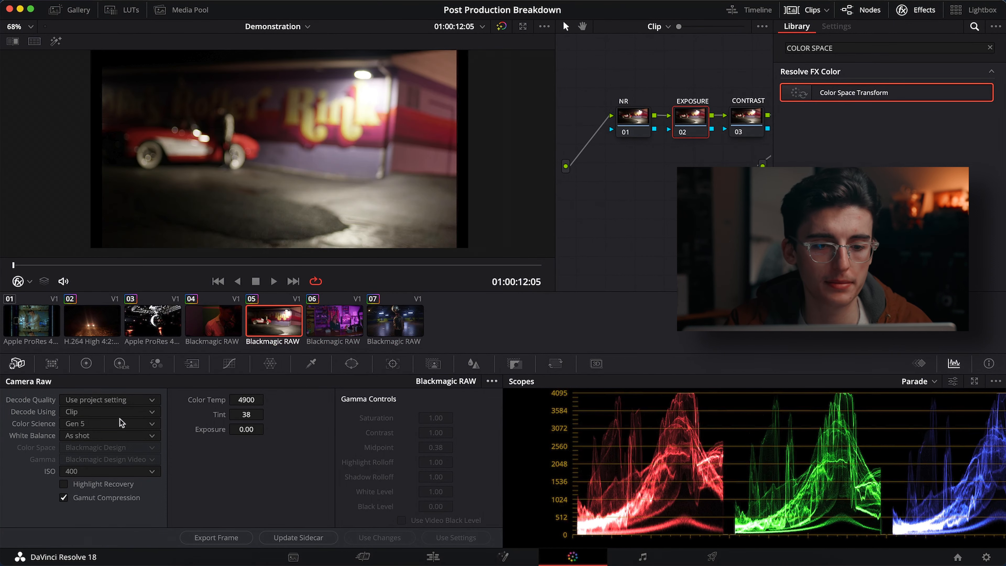
left_click_drag(238, 431, 267, 428)
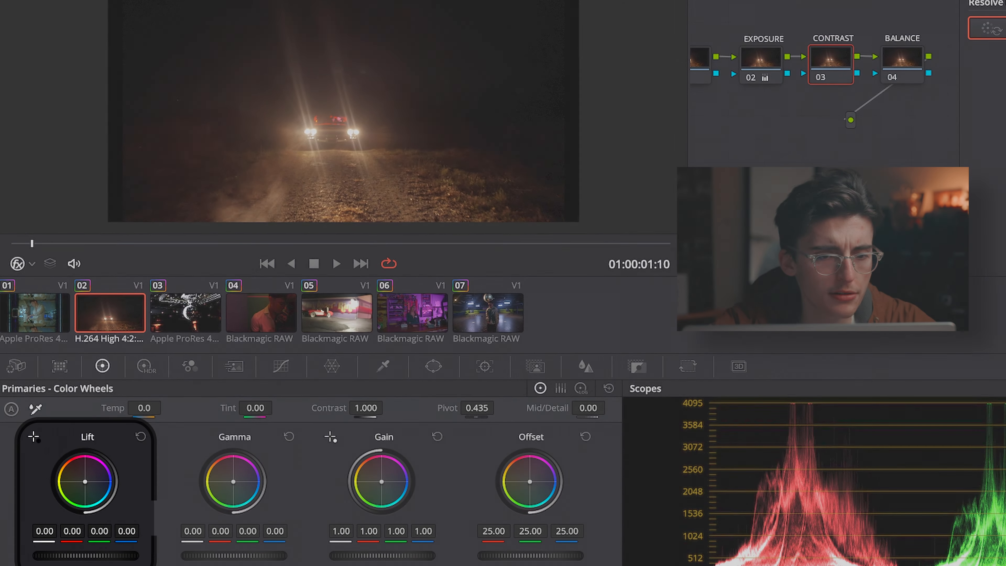
Step: Try flattening clip 02's contrast on the CONTRAST node with Lift at 0.03 and Gain at 0.95, and reset the color wheels
left_click_drag(86, 555, 93, 555)
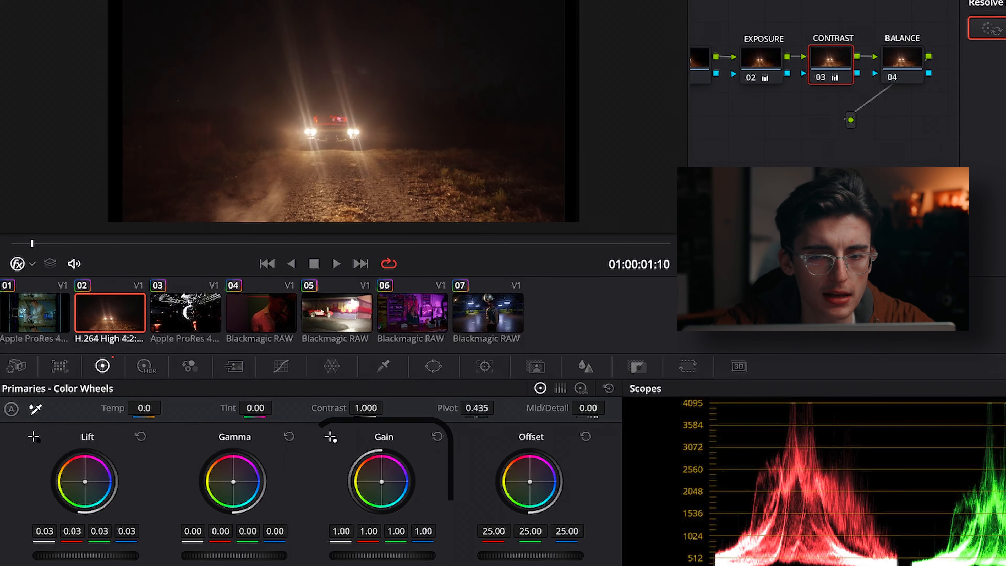
left_click_drag(392, 556, 379, 555)
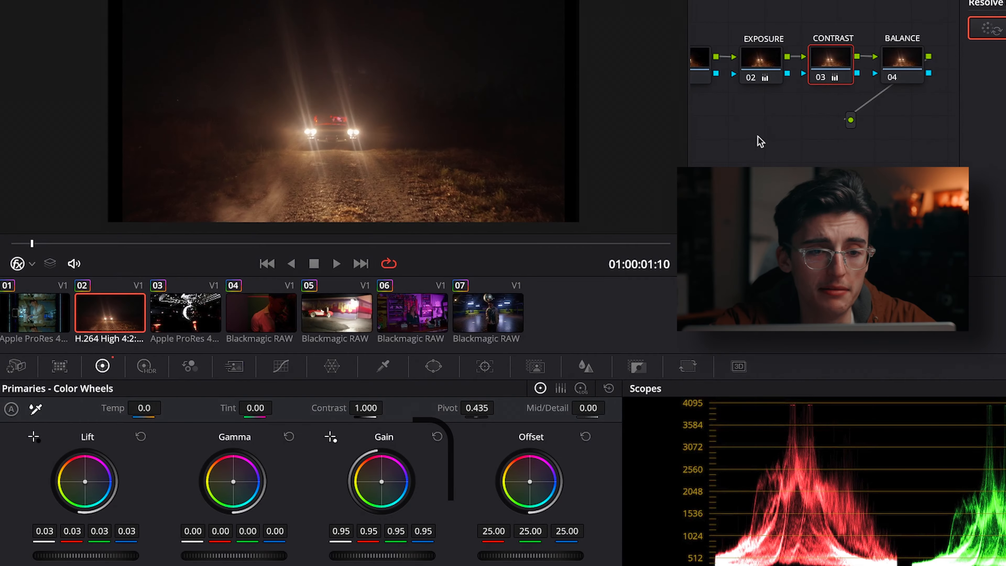
left_click(609, 390)
Step: Set the Contrast of clip 02's CONTRAST node to 0.918 and lower its Pivot
left_click_drag(366, 408, 349, 408)
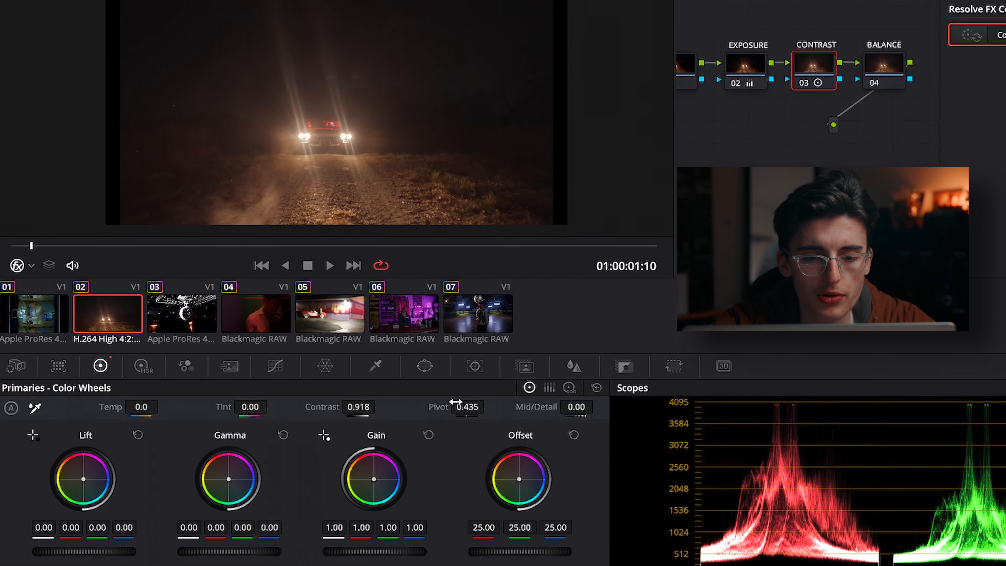
left_click_drag(475, 408, 432, 402)
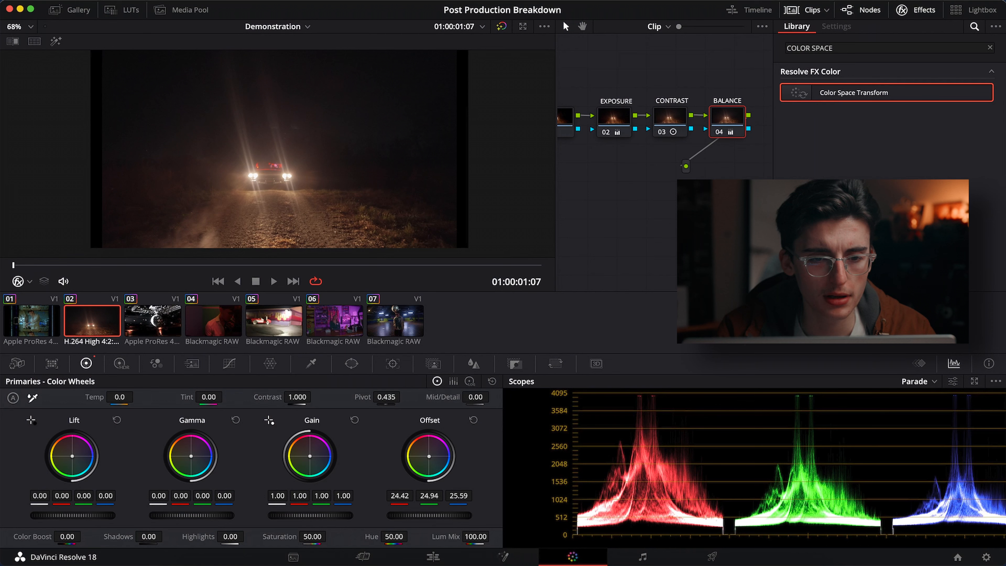
Step: Fine-tune the Offset level and color on clip 02's BALANCE node to neutralize the image
left_click_drag(429, 515, 427, 515)
left_click_drag(428, 456, 428, 459)
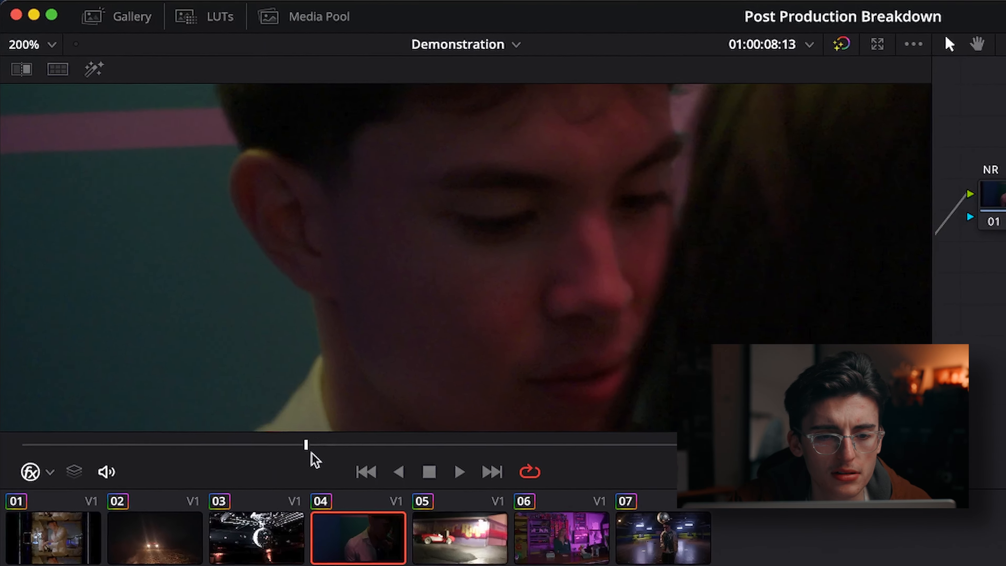
Step: Set temporal noise reduction on clip 04's NR node to 4 frames, with Better motion estimation and Medium motion range
left_click_drag(263, 383, 376, 382)
left_click_drag(477, 418, 315, 416)
left_click(124, 396)
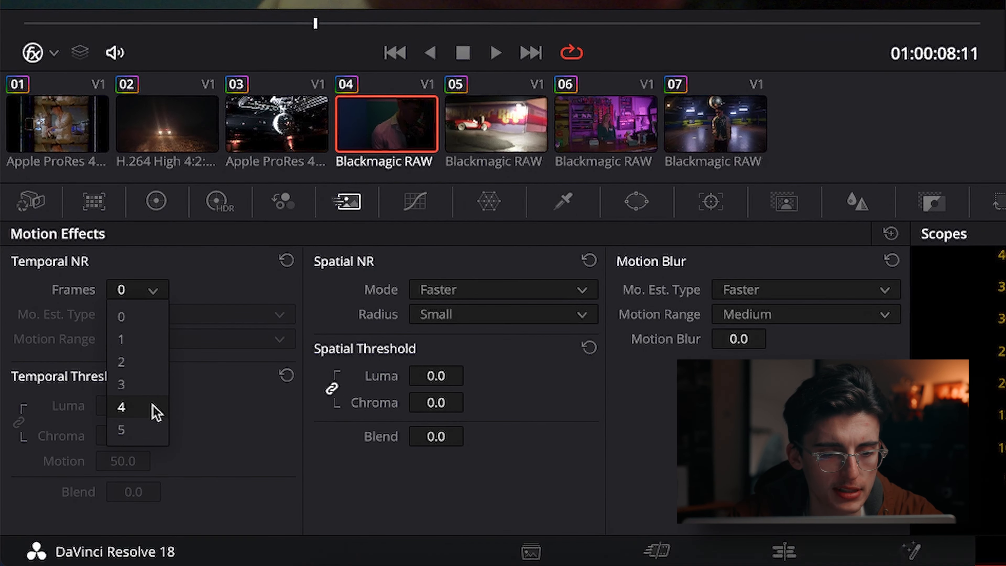
left_click(123, 511)
left_click(166, 317)
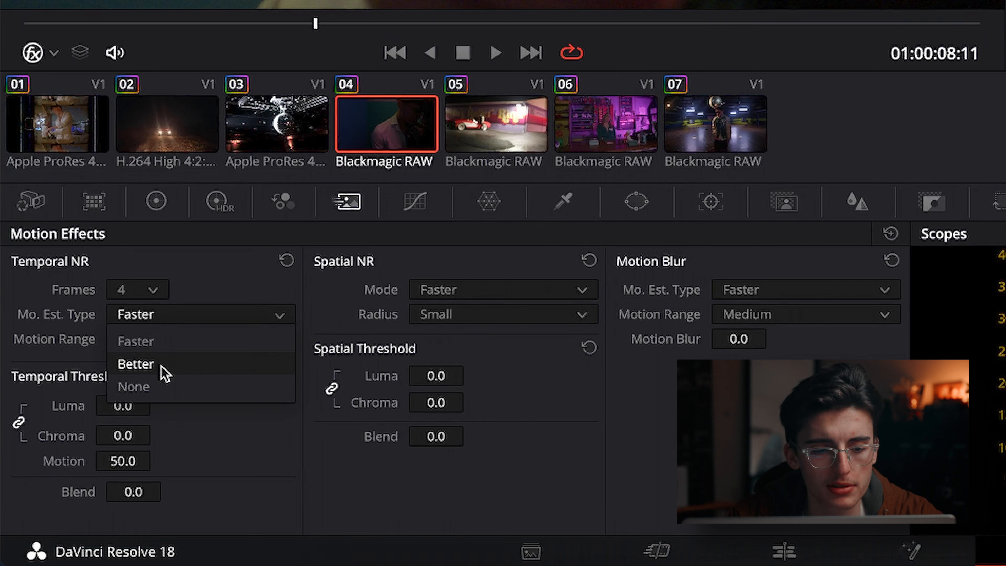
left_click(164, 366)
left_click(166, 339)
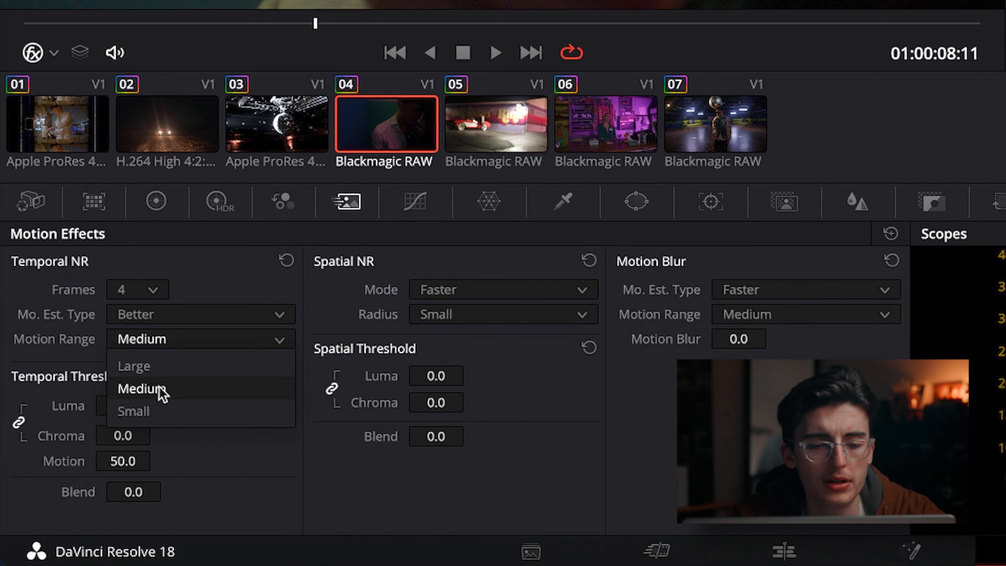
left_click(160, 389)
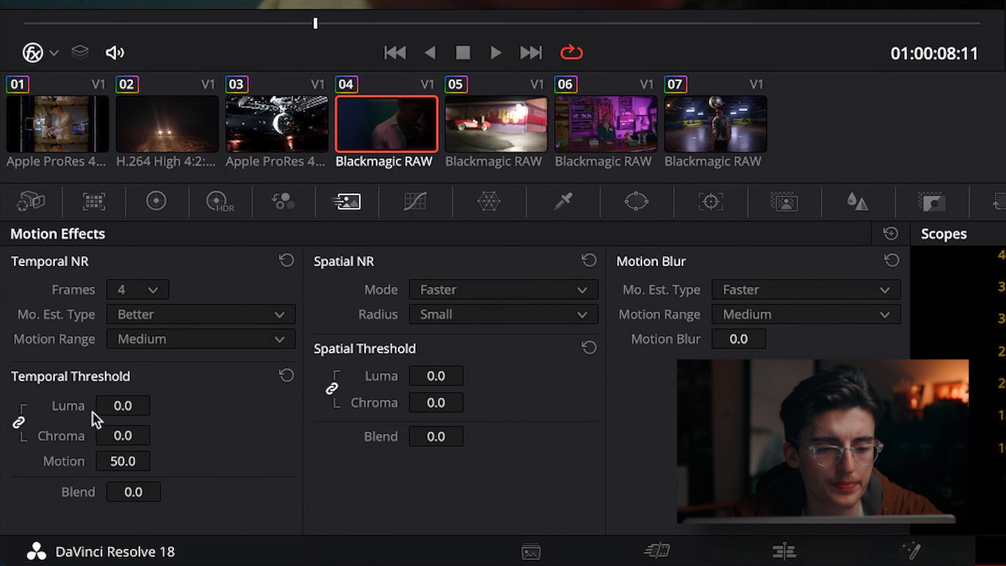
Step: Unlink the NR node's temporal thresholds, set Chroma to 20.6 and Luma to 12.2, and check the result in playback
left_click(21, 425)
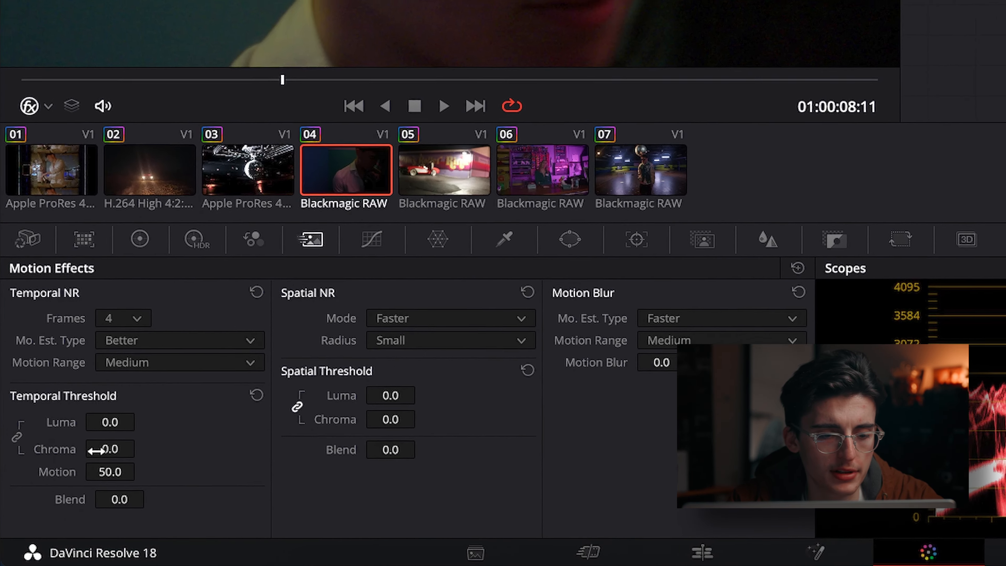
left_click_drag(119, 436, 124, 461)
left_click_drag(88, 491, 88, 491)
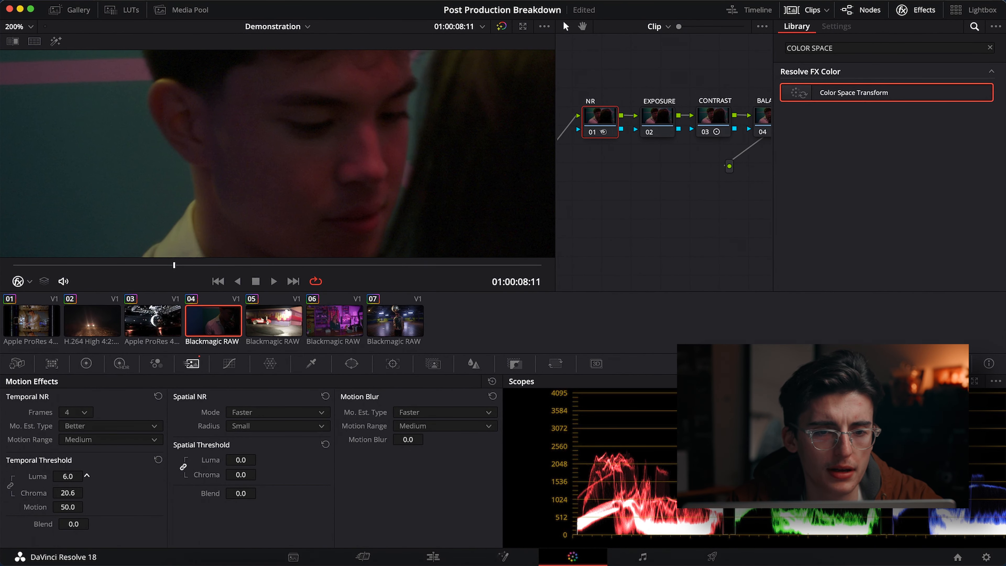
left_click_drag(86, 476, 87, 476)
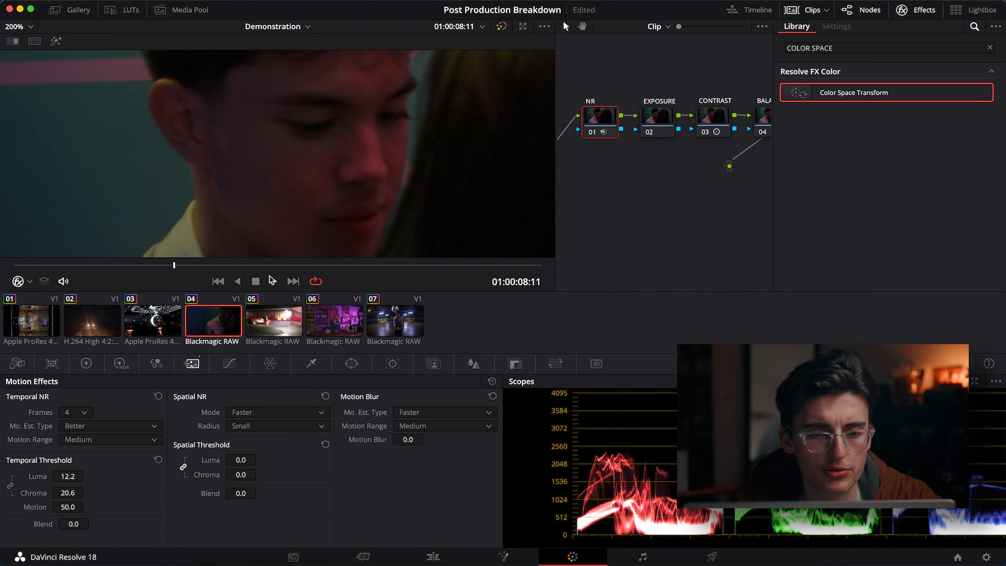
left_click(273, 281)
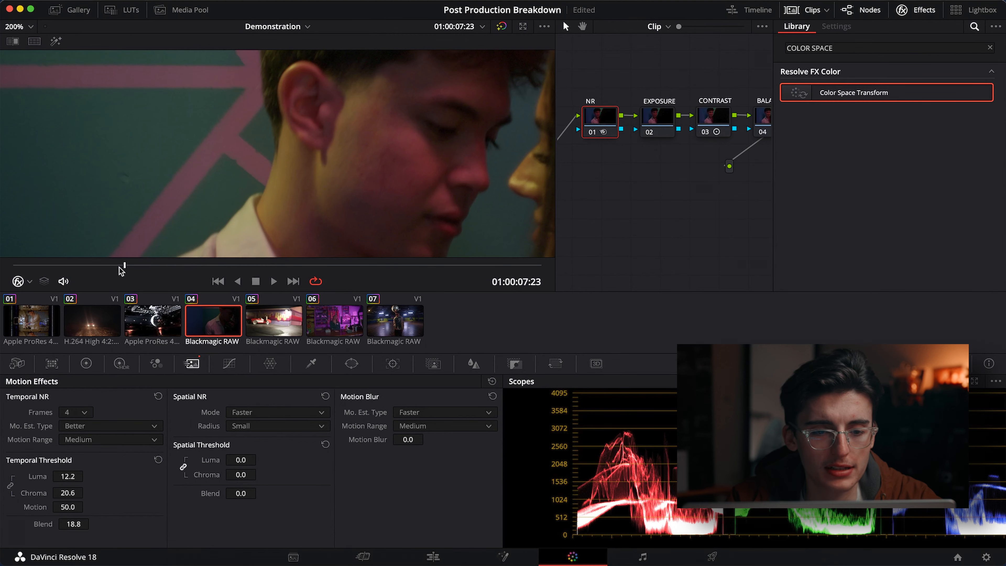
left_click_drag(120, 268, 125, 270)
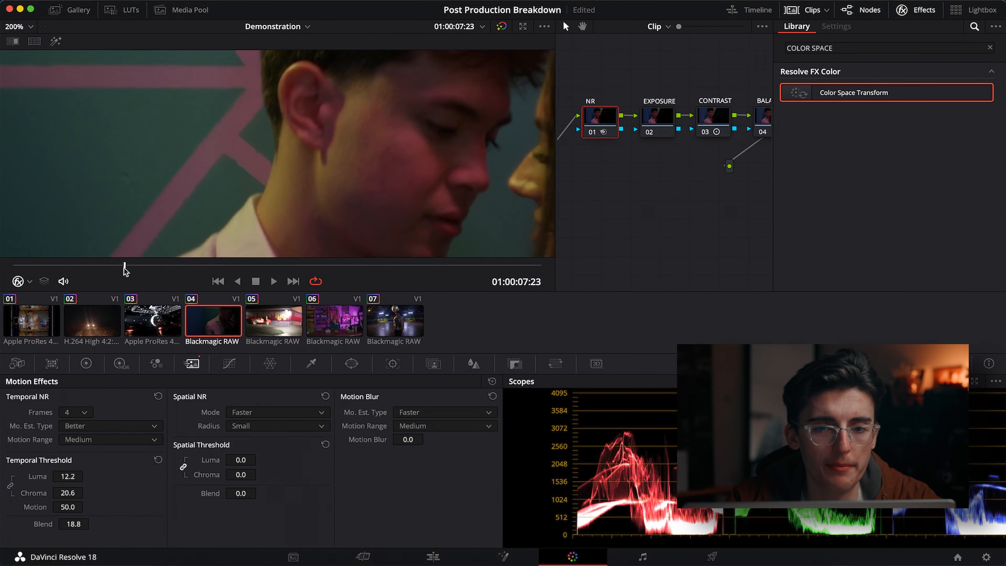
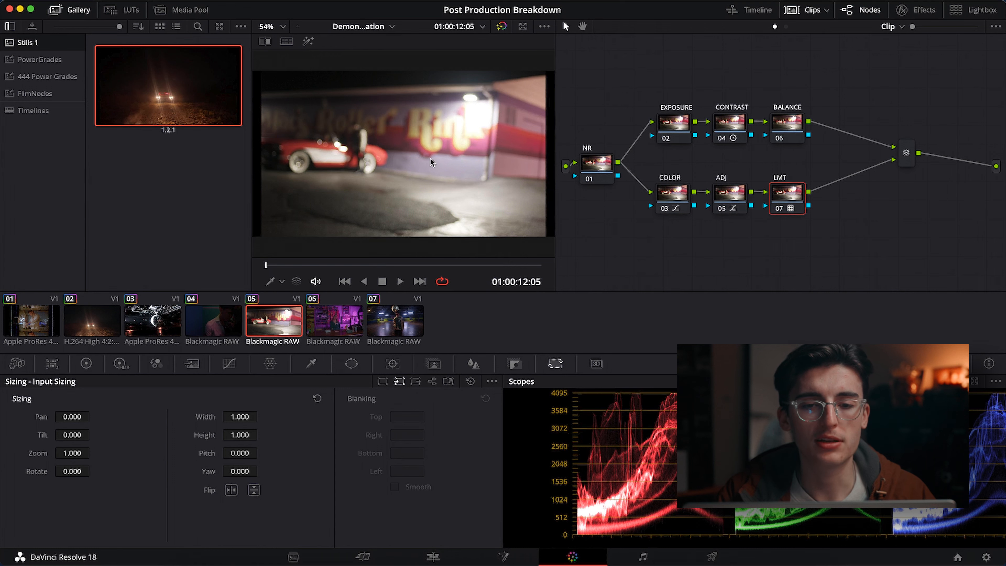
Step: Reset the existing curve adjustments on clip 05's COLOR and ADJ nodes and display the COLOR node's Hue Vs Hue curve
right_click(430, 157)
left_click(447, 166)
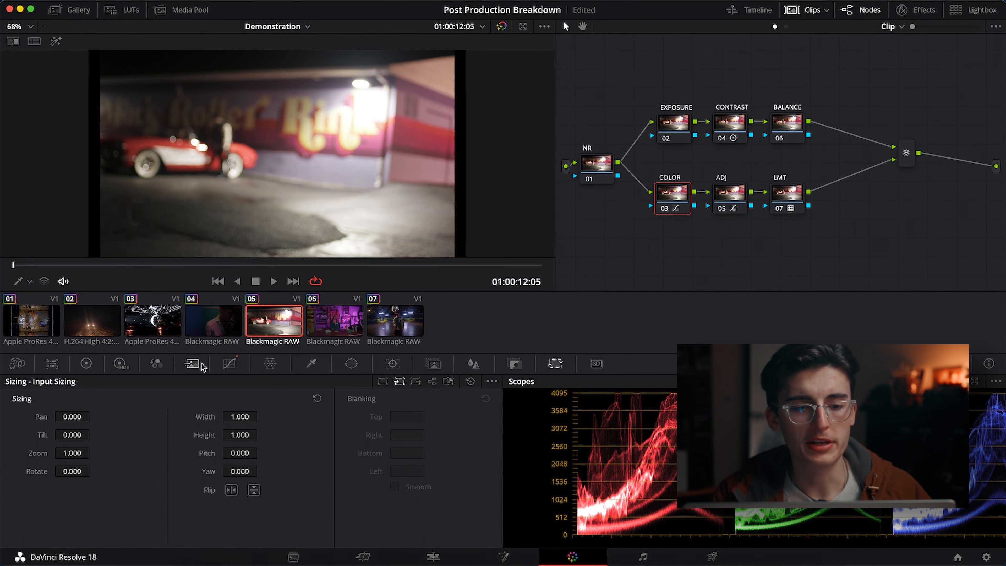
left_click(488, 381)
left_click(227, 363)
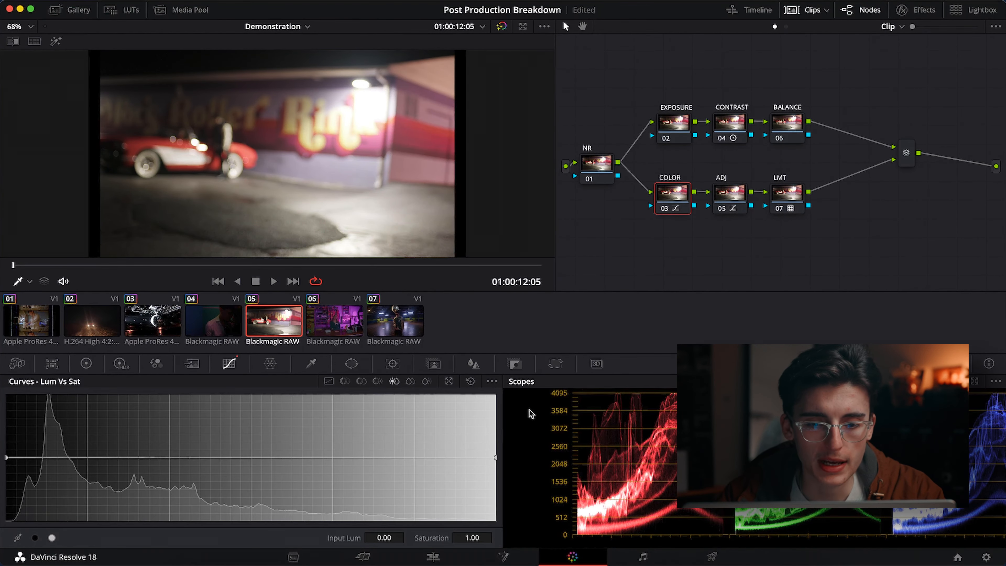
left_click(344, 380)
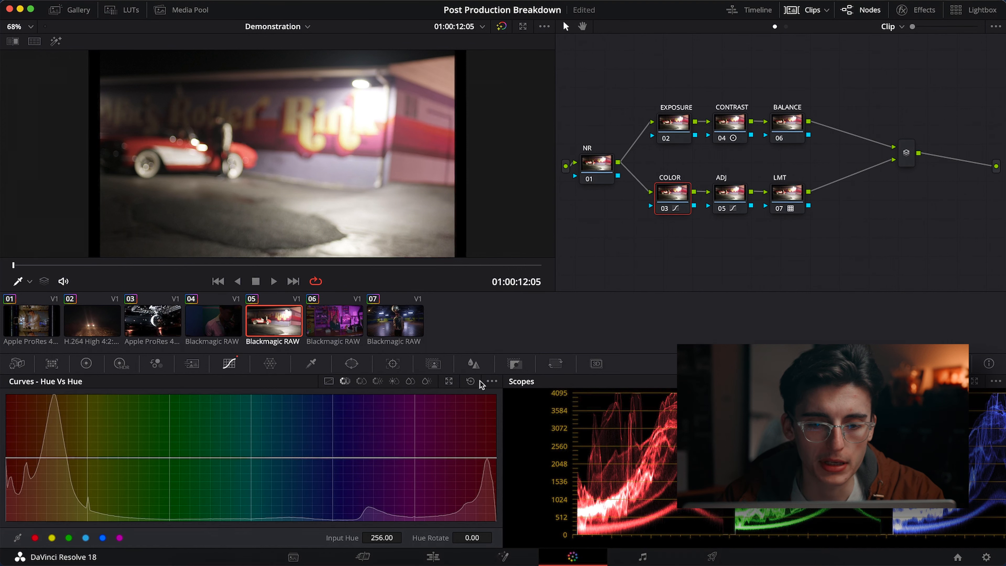
left_click(361, 381)
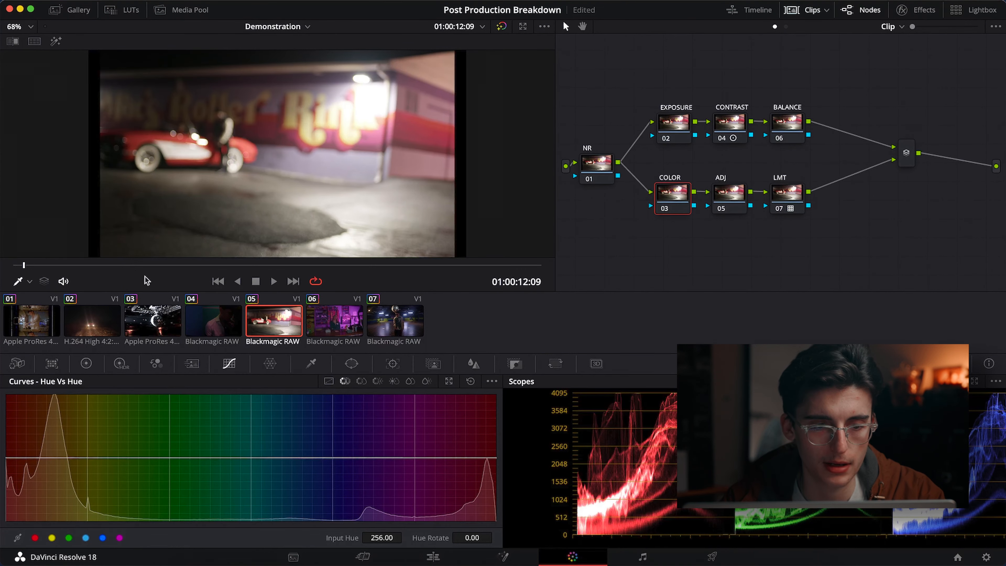
Step: Sample the red car window further into clip 05 and set its Hue Rotate to -16.80 on the COLOR node's Hue Vs Hue curve
left_click_drag(130, 266, 262, 281)
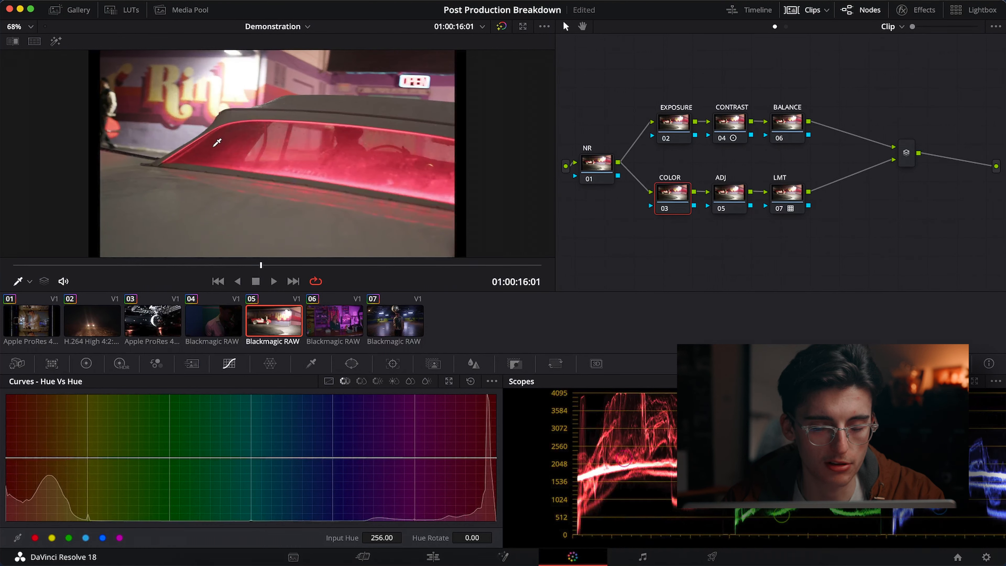
left_click(266, 172)
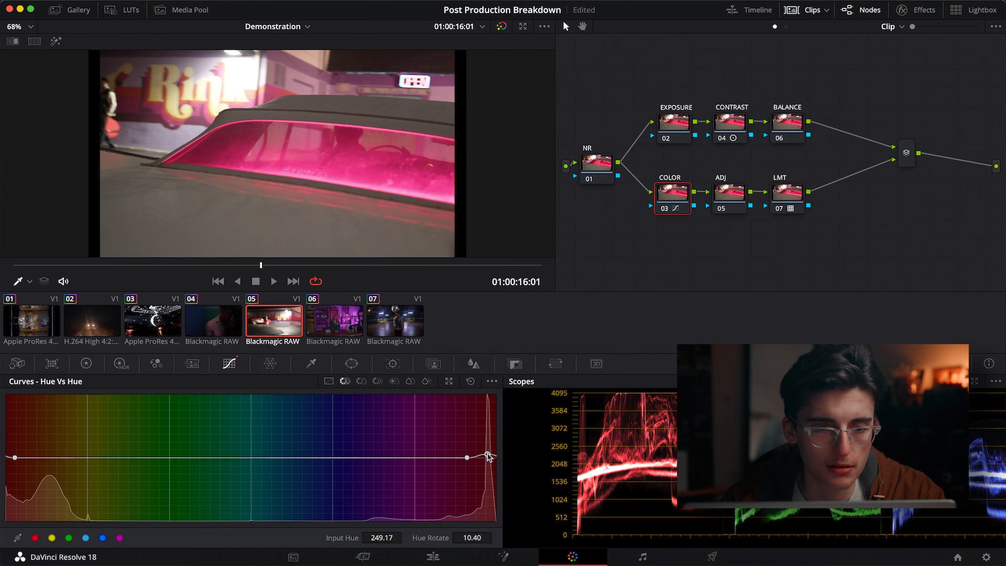
left_click_drag(487, 460, 489, 466)
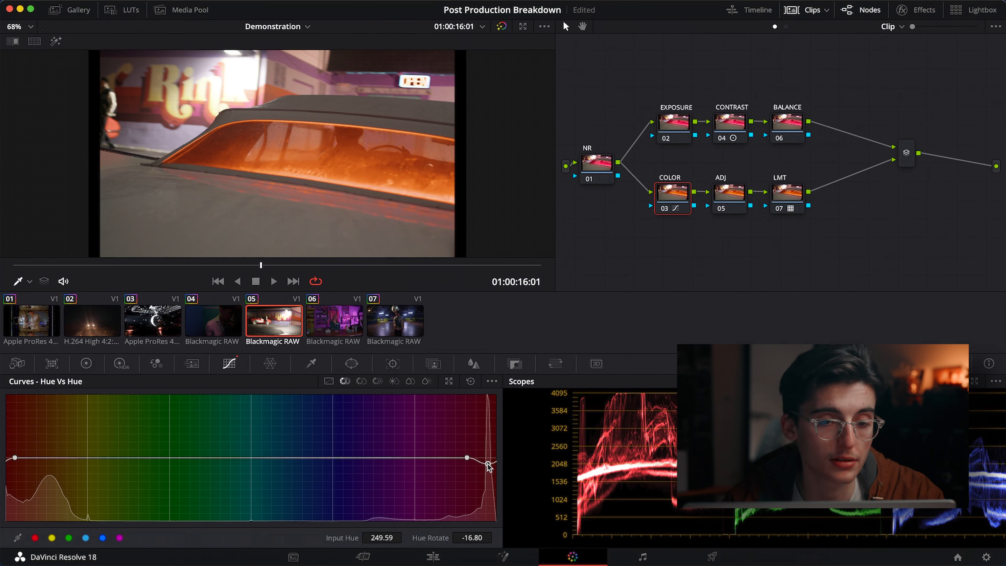
Step: Sample the same window on the COLOR node's Hue Vs Sat curve and slightly raise its saturation
left_click(361, 381)
left_click(220, 141)
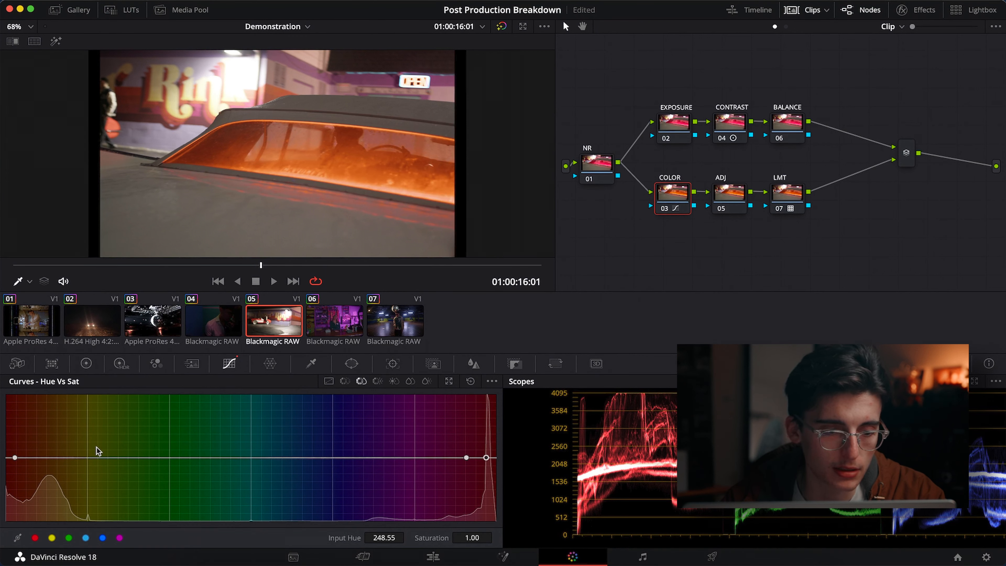
left_click_drag(487, 458, 488, 453)
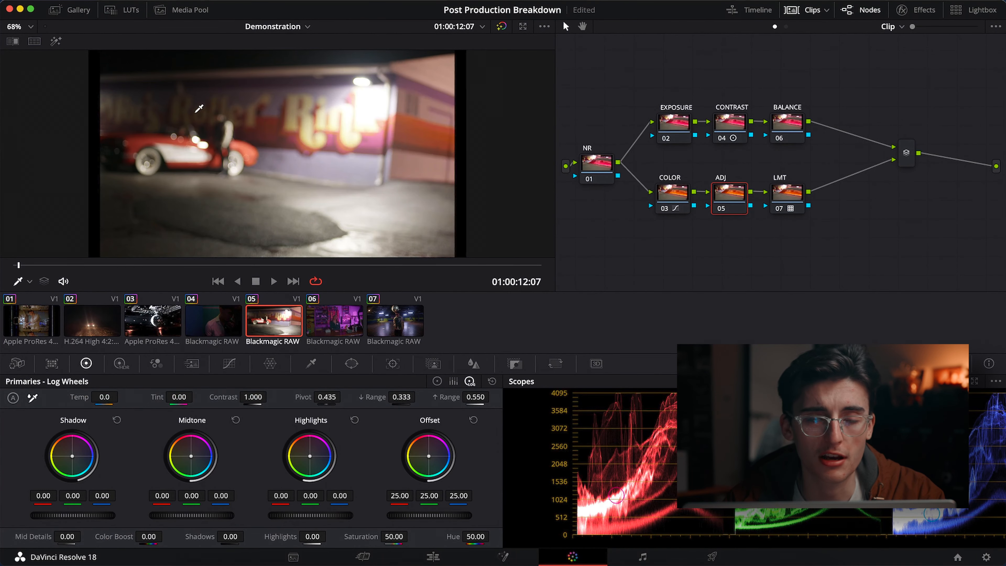
Step: Cool the ADJ node's log Shadow wheel to -0.06, 0.00, 0.04 and set the low range to 0.381
left_click_drag(81, 268, 37, 296)
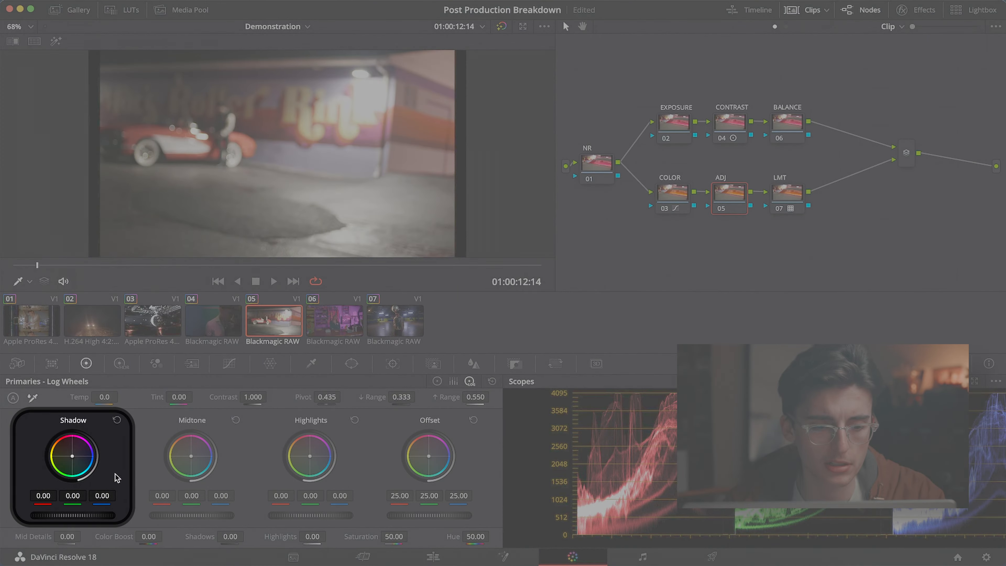
left_click_drag(72, 457, 75, 461)
mouse_move(401, 397)
left_mouse_down()
mouse_move(452, 397)
mouse_move(413, 397)
left_mouse_up()
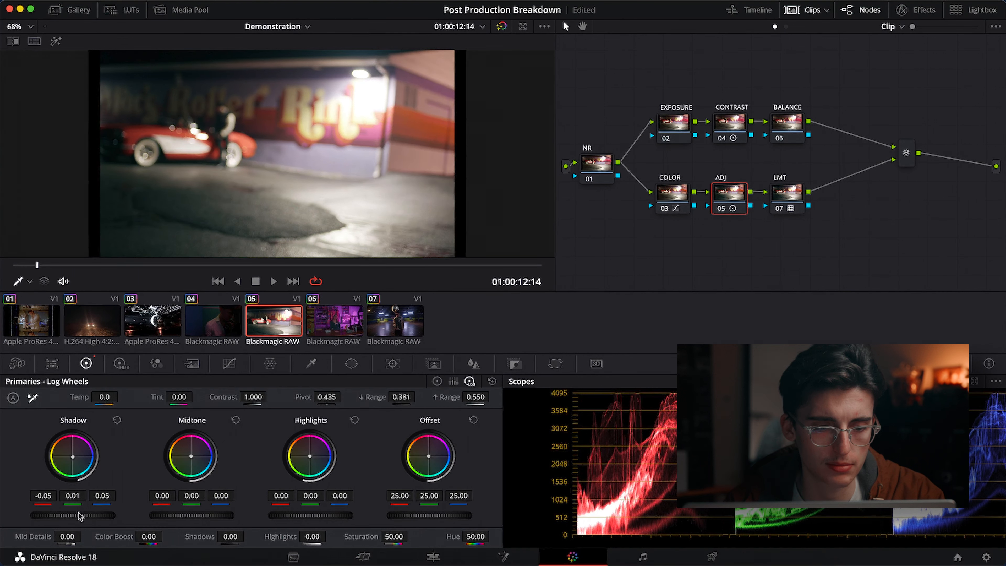
left_click_drag(79, 515, 74, 515)
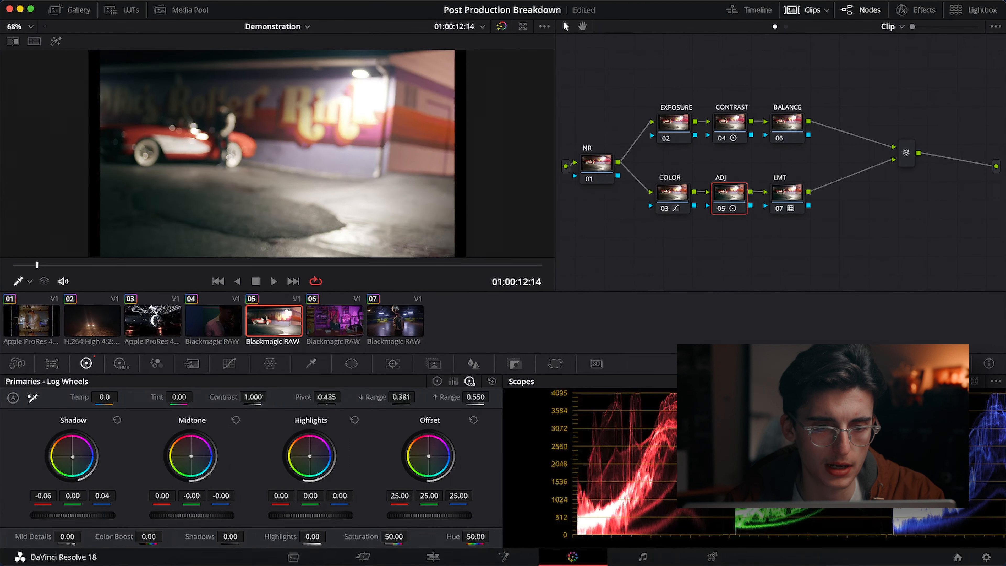
Step: Shift the ADJ node's log Midtone to 0.00, 0.00, -0.02 and warm the Highlights to 0.24, -0.05, -0.20
left_click_drag(191, 456, 191, 457)
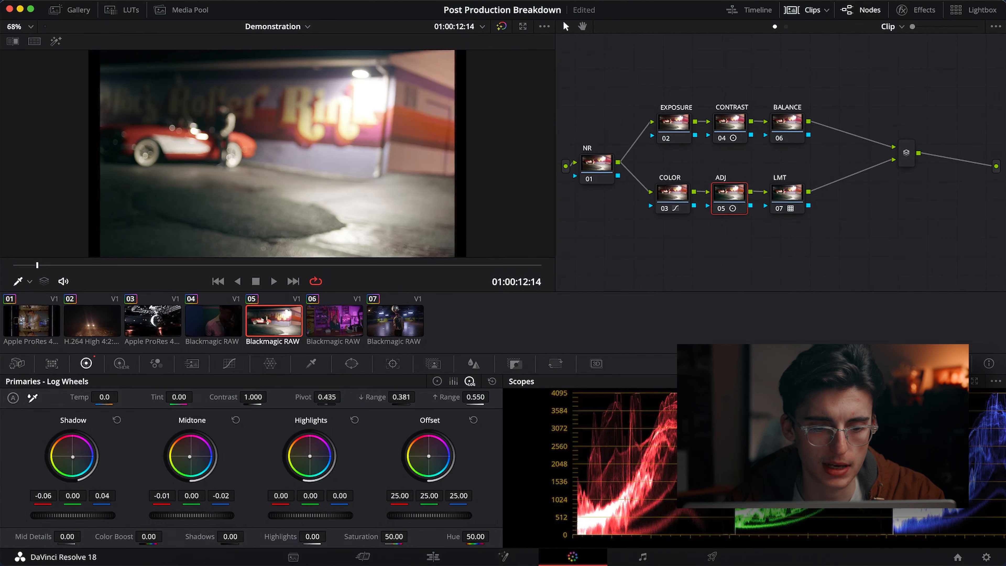
left_click_drag(311, 457, 311, 456)
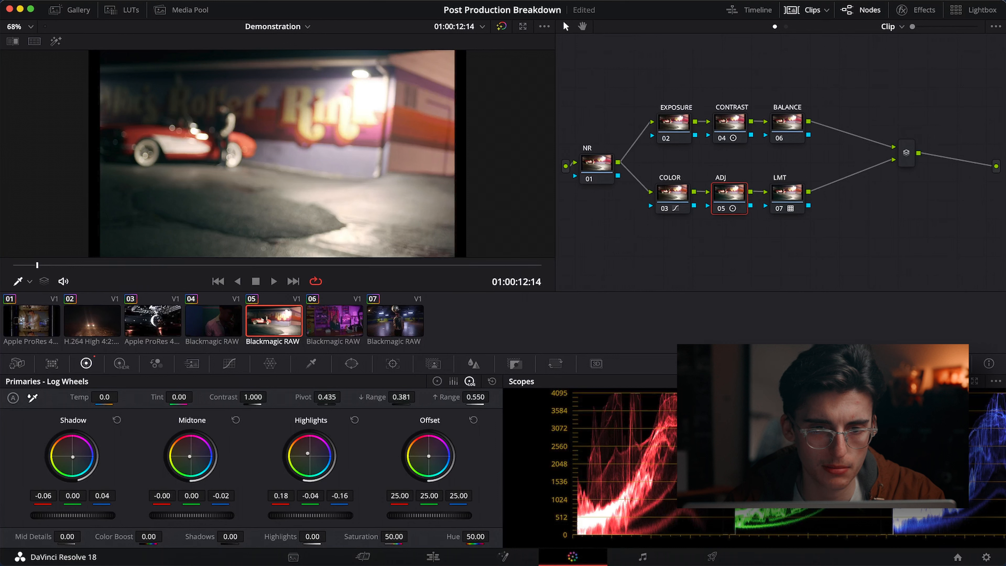
left_click_drag(306, 453, 307, 452)
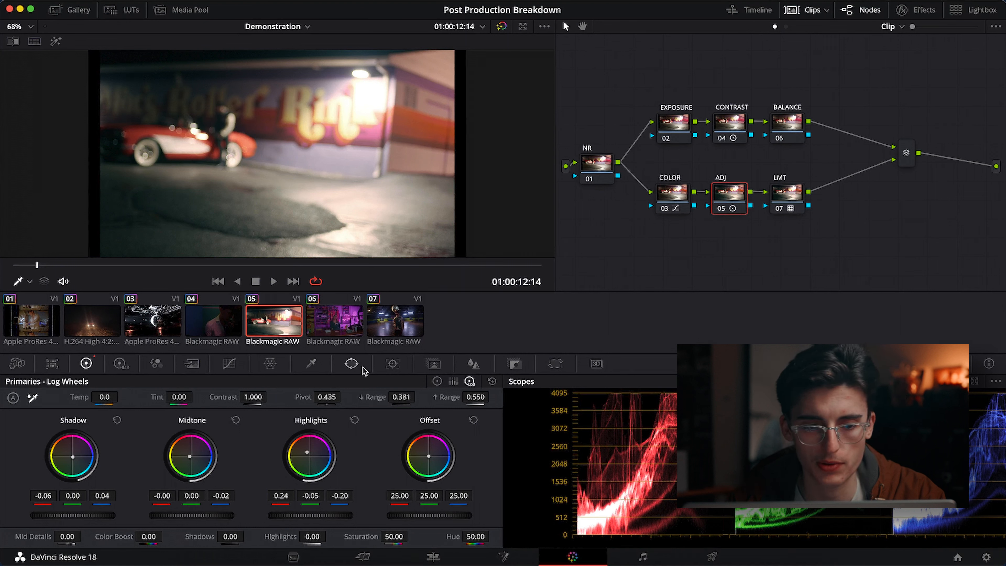
Step: Desaturate the deepest shadows to 0.00 on the ADJ node's Lum Vs Sat curve, restoring saturation to 1.00 near 0.16 luminance
left_click(229, 366)
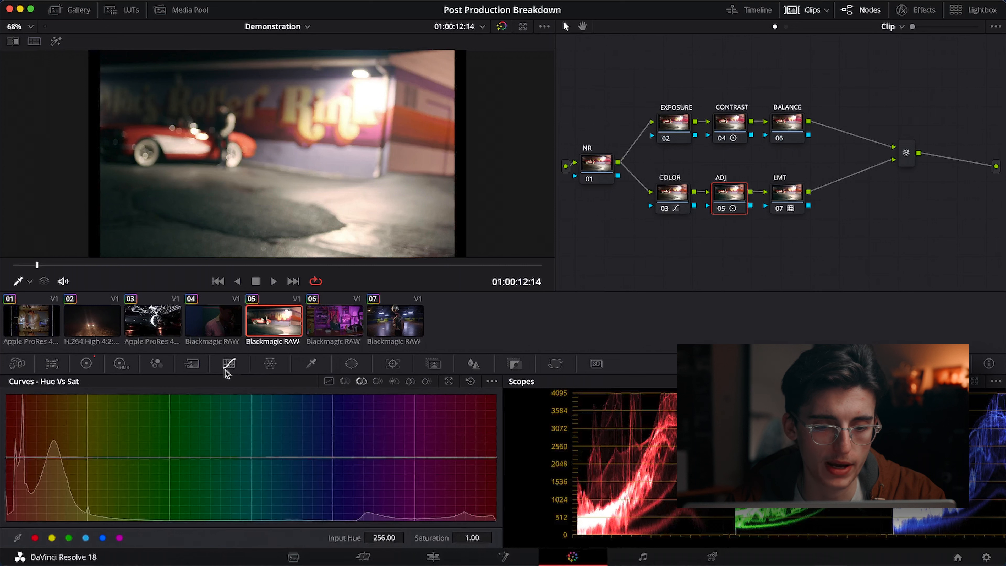
left_click(391, 381)
left_click(35, 537)
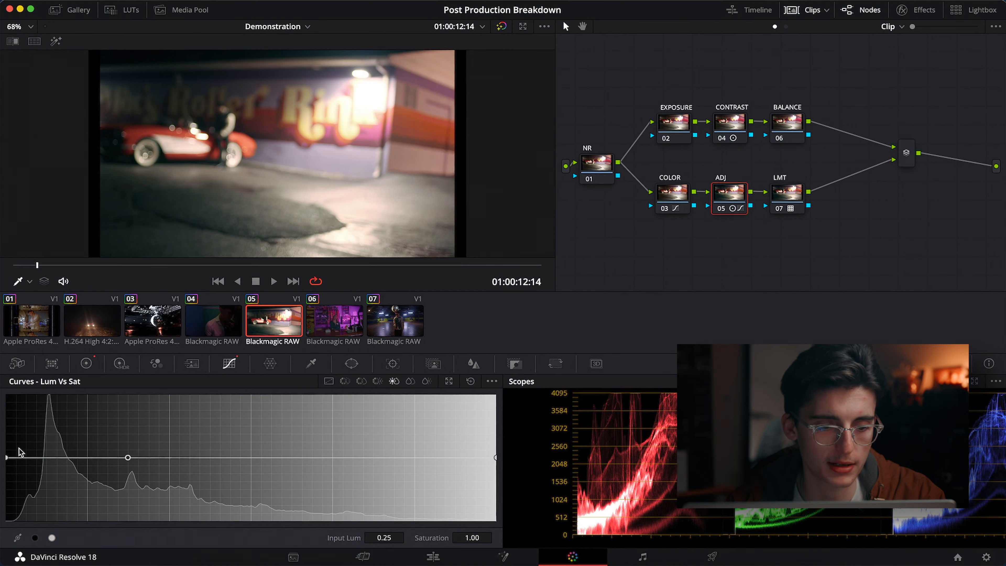
left_click_drag(7, 457, 6, 519)
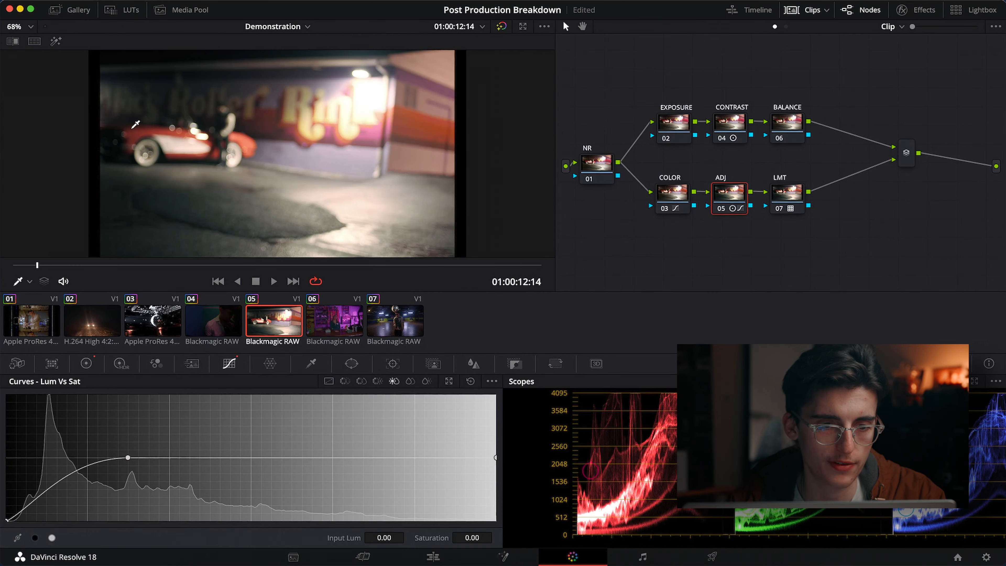
left_click(135, 145)
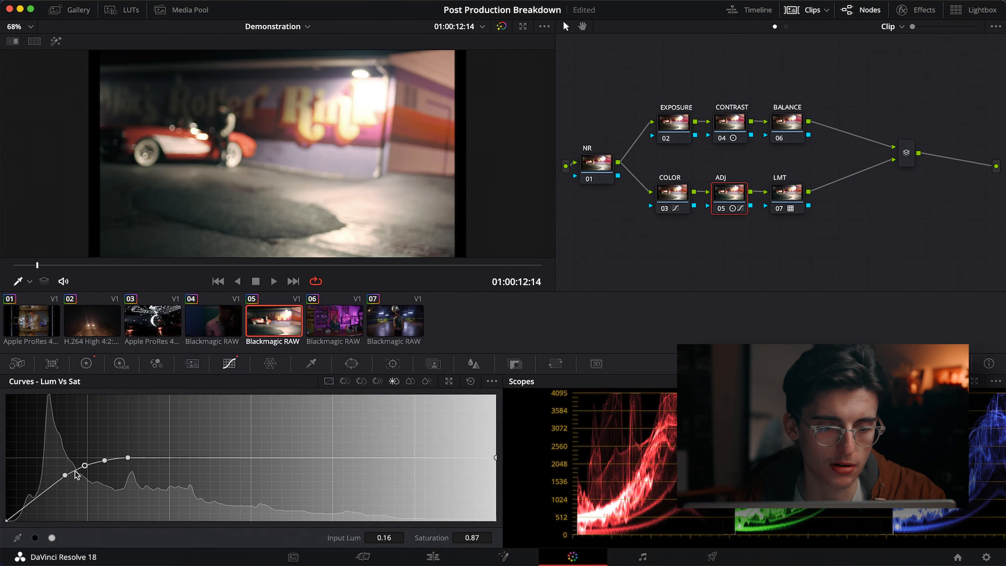
left_click_drag(84, 466, 81, 461)
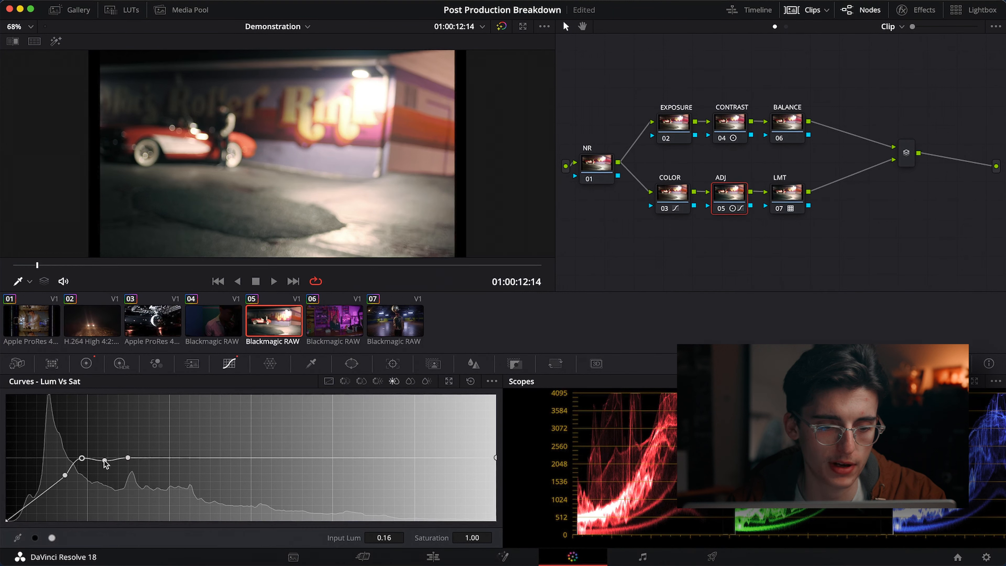
left_click_drag(64, 475, 36, 487)
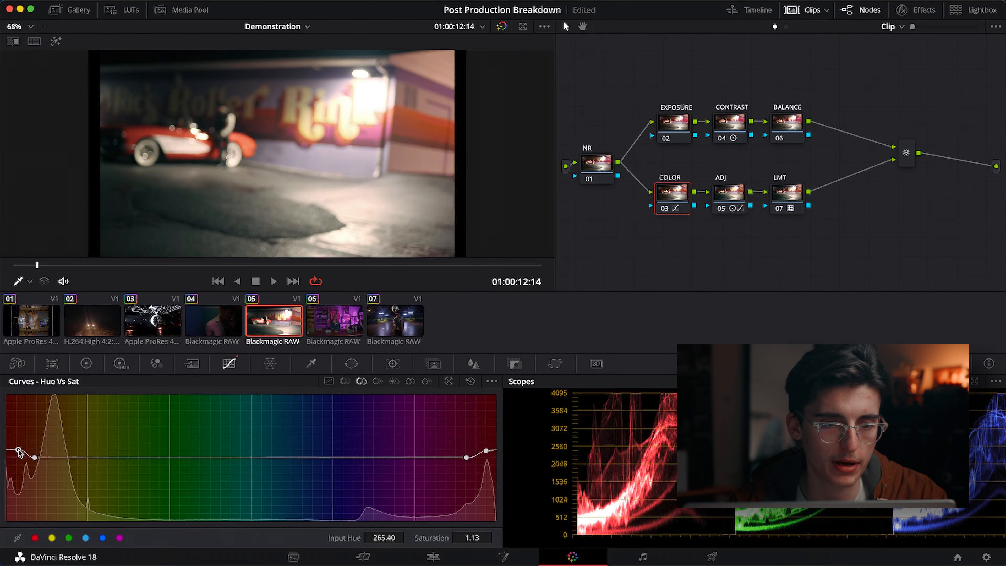
Step: Sample the wall on the ADJ node's Hue Vs Sat curve, then raise the blue-purple to about 1.11 and the magenta to about 1.15
left_click_drag(38, 266, 80, 264)
left_click_drag(81, 265, 28, 265)
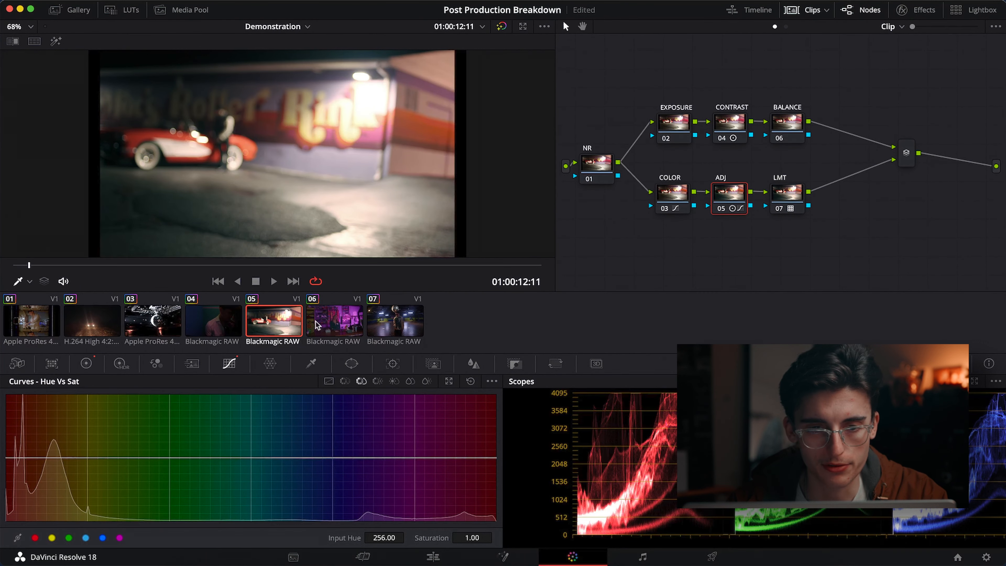
left_click(349, 157)
left_click(335, 165)
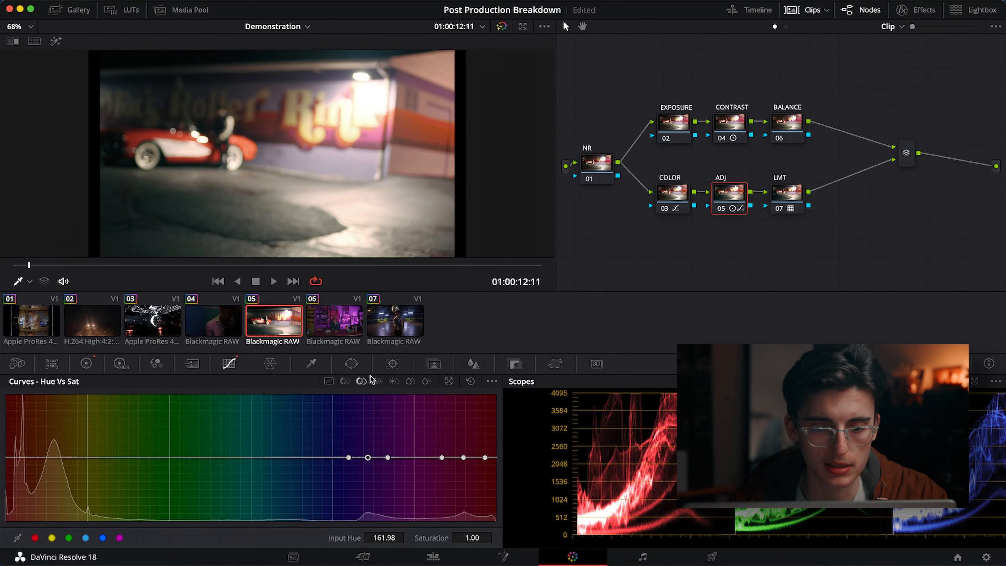
left_click_drag(369, 459, 369, 453)
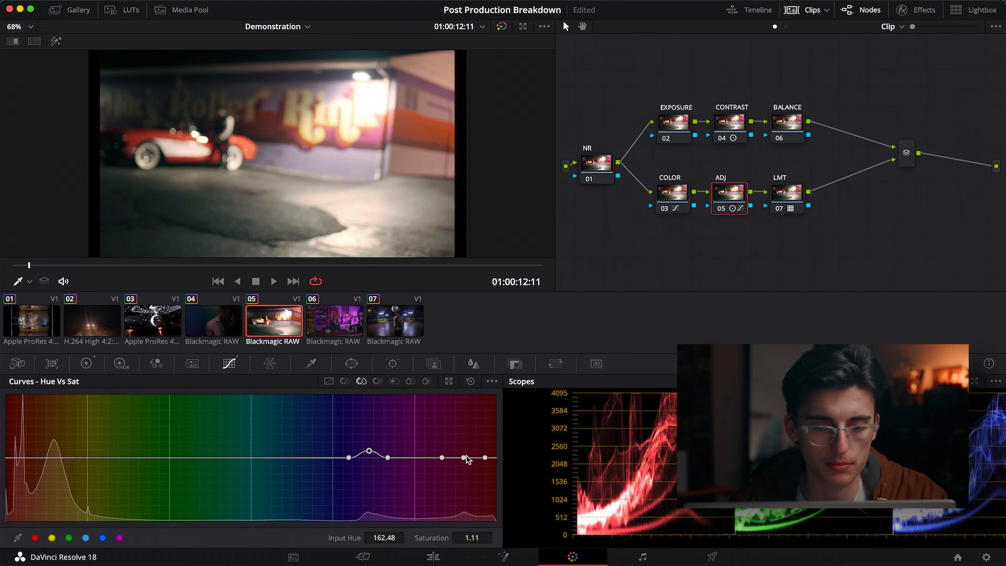
left_click_drag(466, 455, 463, 449)
Step: Inspect the mural at 300% with the ADJ node disabled and re-enabled, then restore the full-frame view
left_click(31, 26)
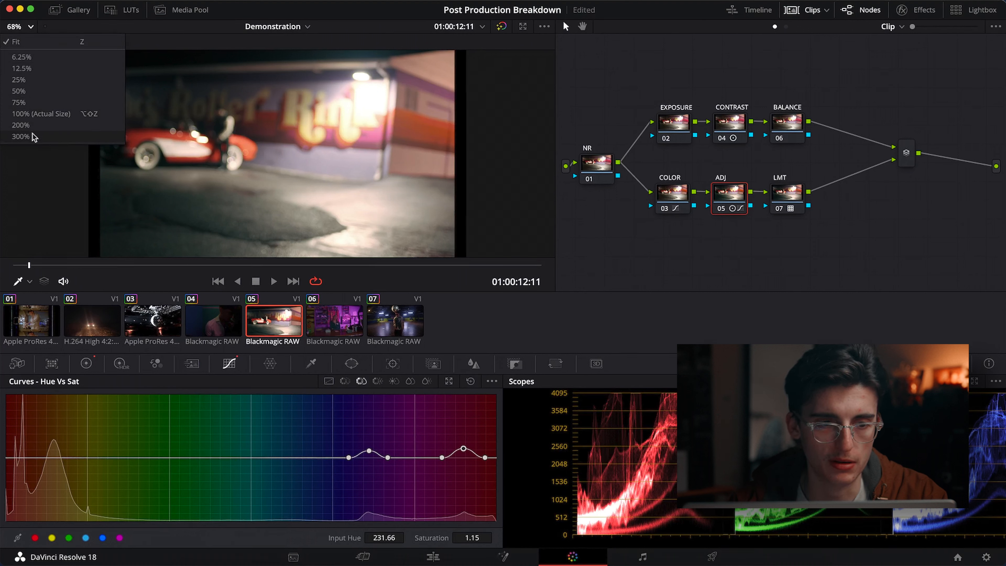
left_click(20, 136)
scroll(393, 139, "right", 5)
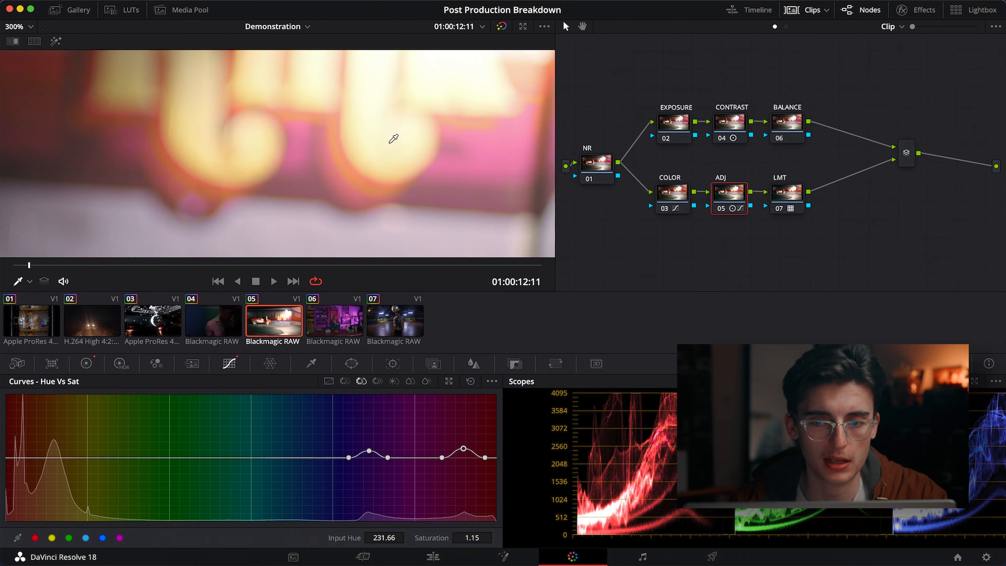
scroll(393, 138, "right", 5)
key("ctrl+d")
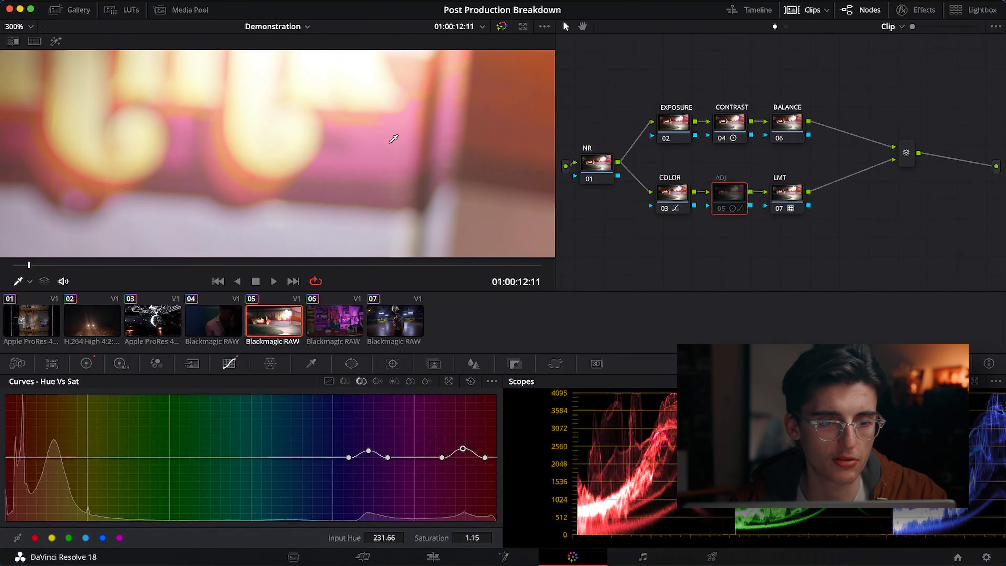
key("super+d")
scroll(393, 138, "up", 5)
scroll(393, 138, "down", 2)
key("shift+z")
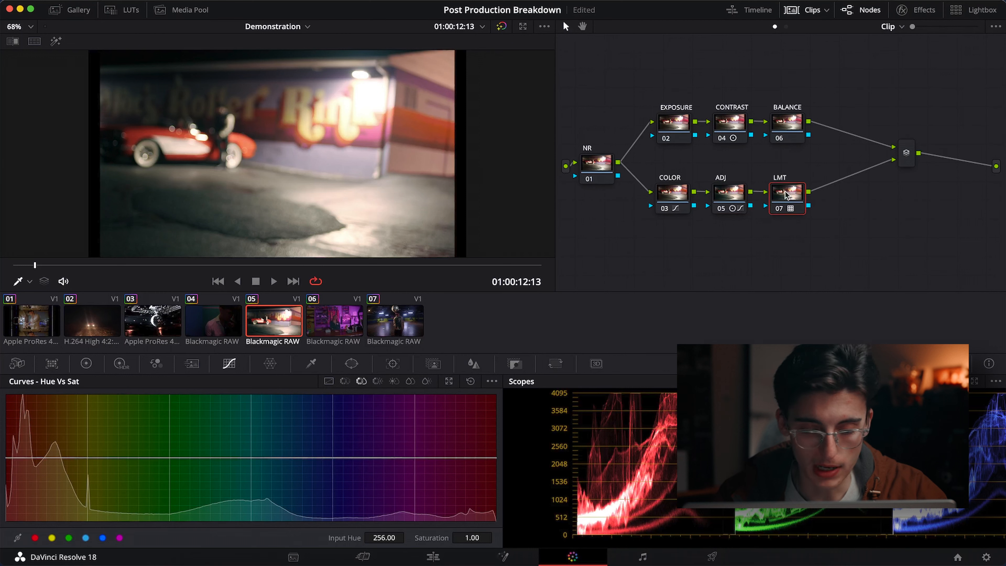
Step: Add two serial nodes after the LMT node, before the layer mixer
key("alt+s")
left_click_drag(847, 197, 818, 243)
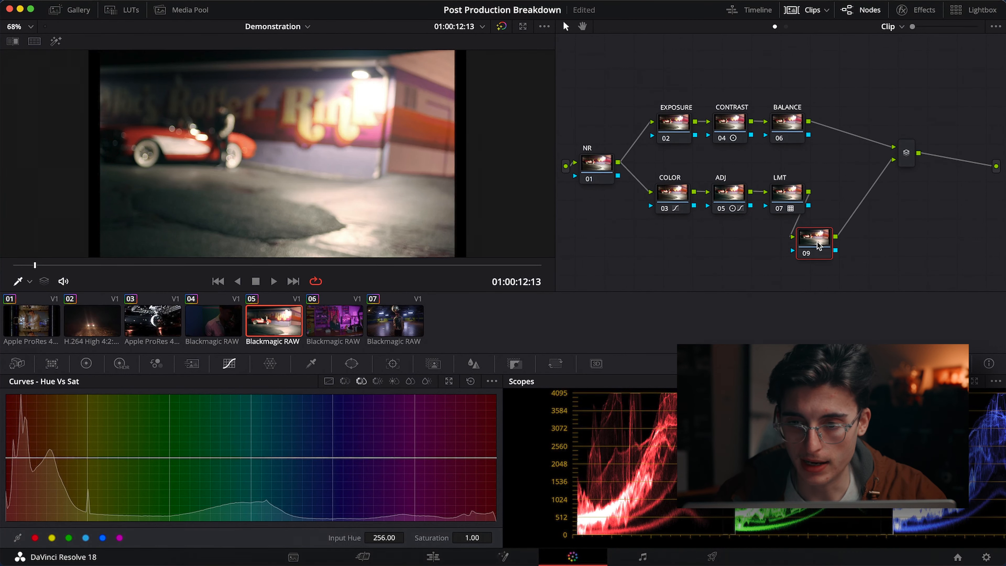
key("alt+s")
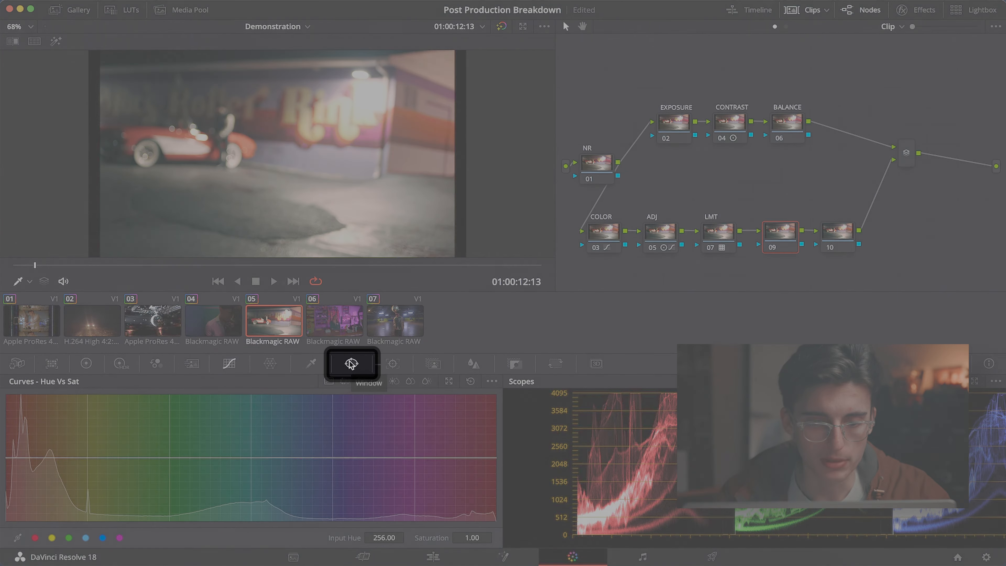
Step: Add a gradient window to node 09, placed at the frame's upper edge with Tilt 56.48 and softness 3.94, using highlight to check the mask
left_click(351, 364)
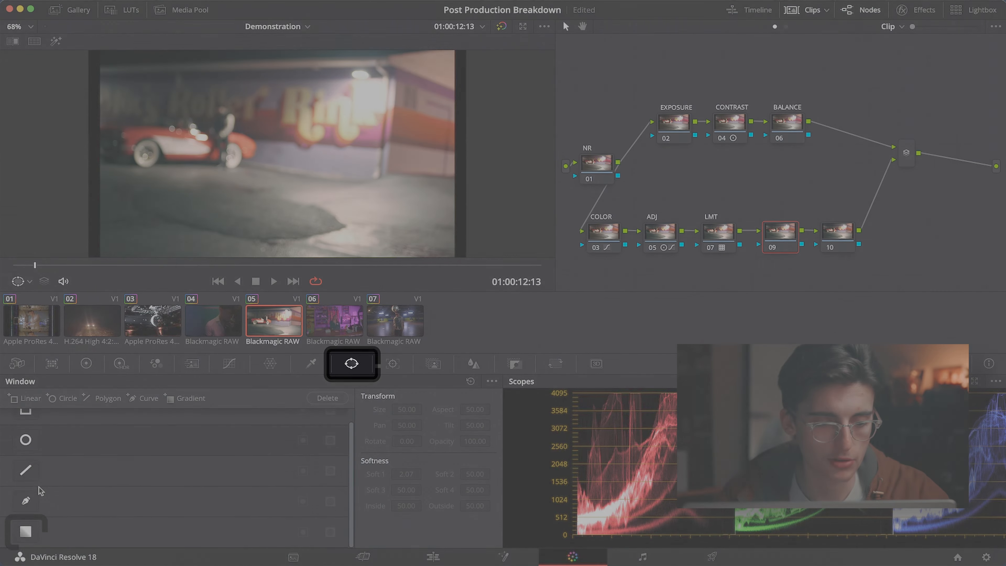
left_click(26, 531)
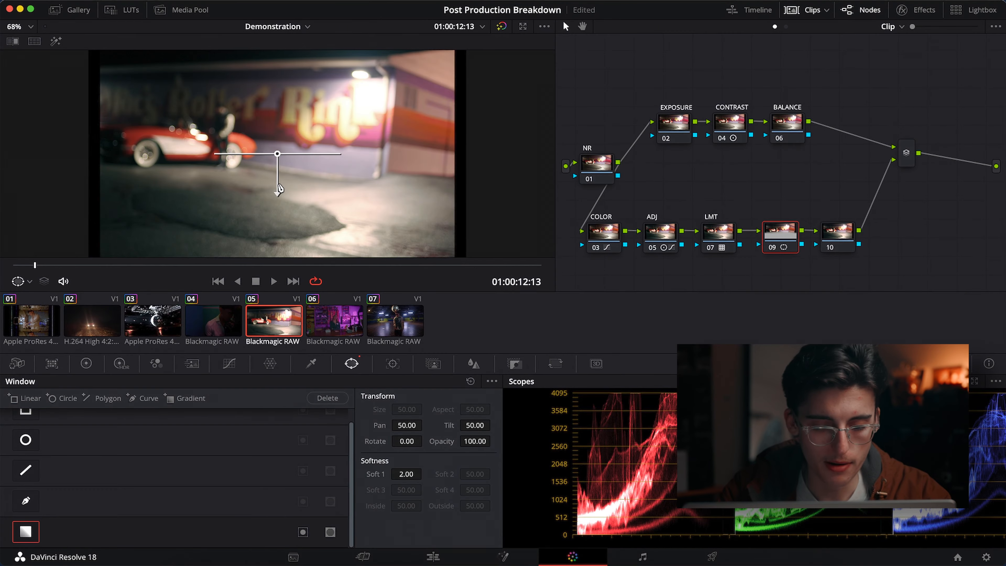
key("shift+h")
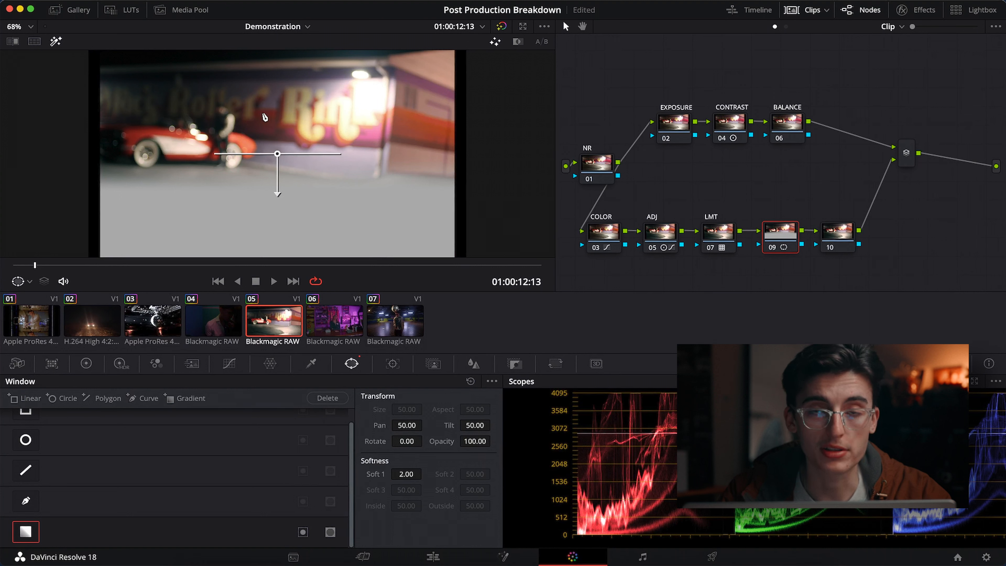
left_click_drag(277, 153, 280, 73)
left_click_drag(279, 111, 280, 124)
left_click_drag(280, 71, 280, 53)
left_click_drag(280, 106, 279, 126)
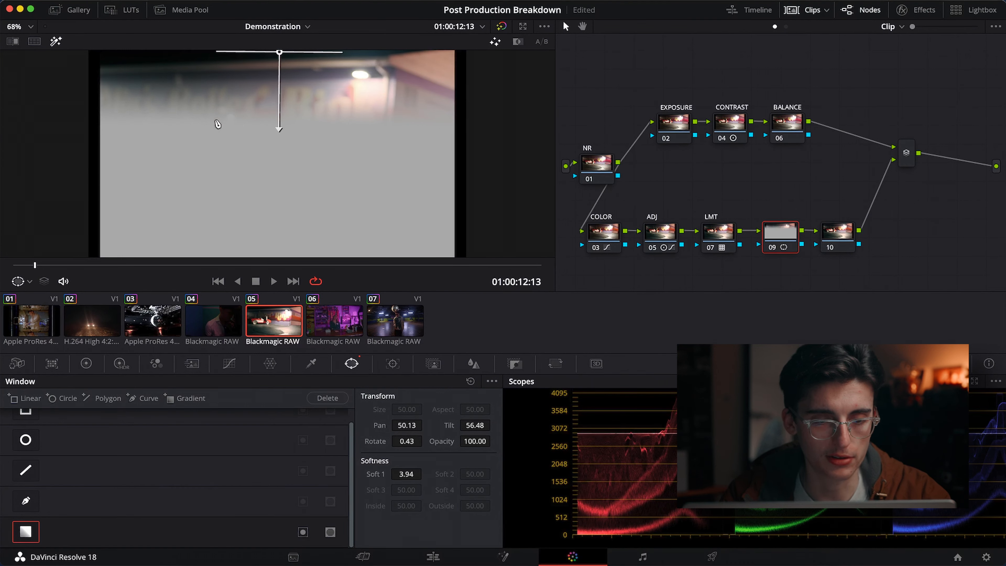
key("shift+h")
left_click_drag(118, 265, 38, 281)
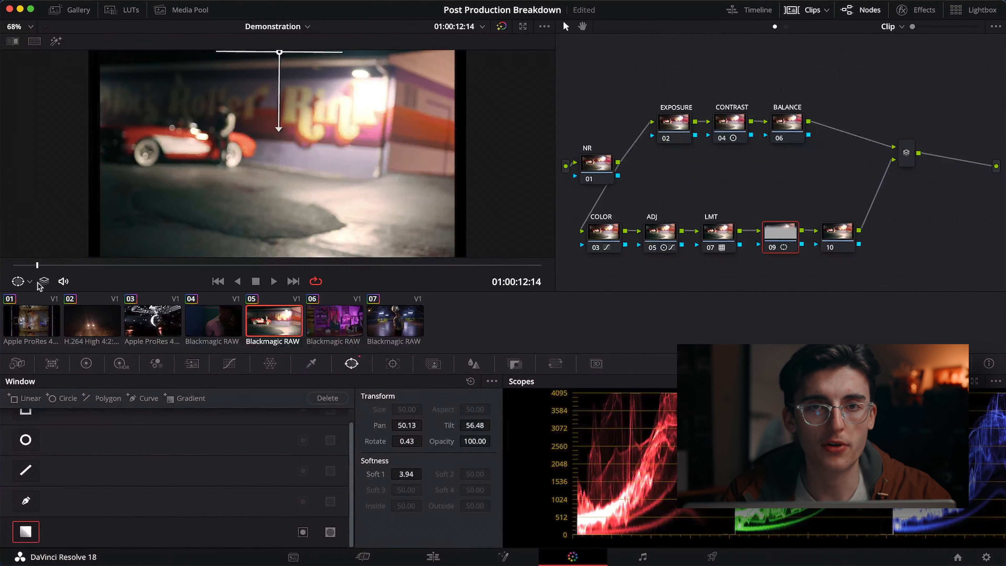
Step: Try a strong Offset reduction inside node 09's gradient window, then set the Offset to 26.55
left_click(85, 363)
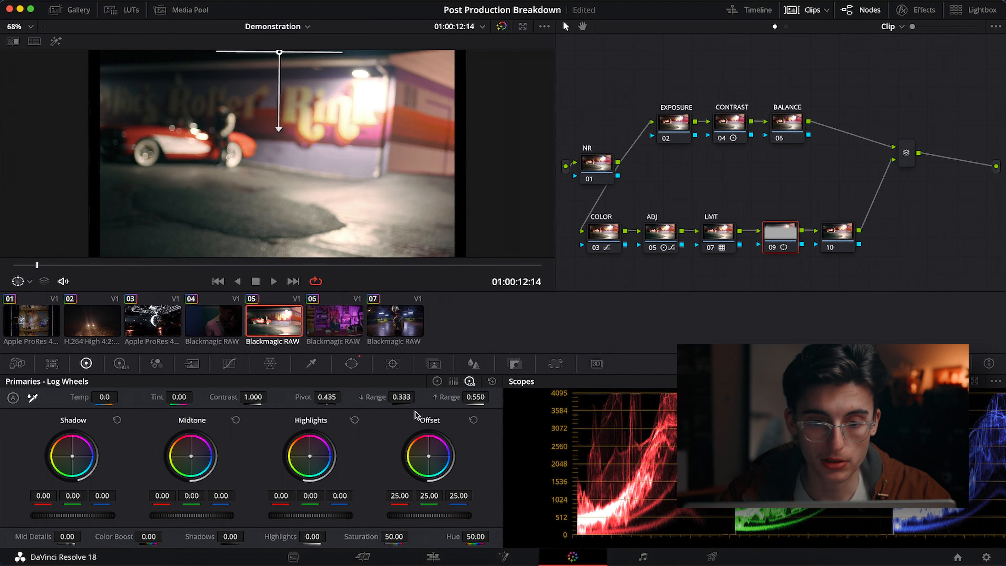
left_click(437, 382)
left_click_drag(427, 520, 243, 520)
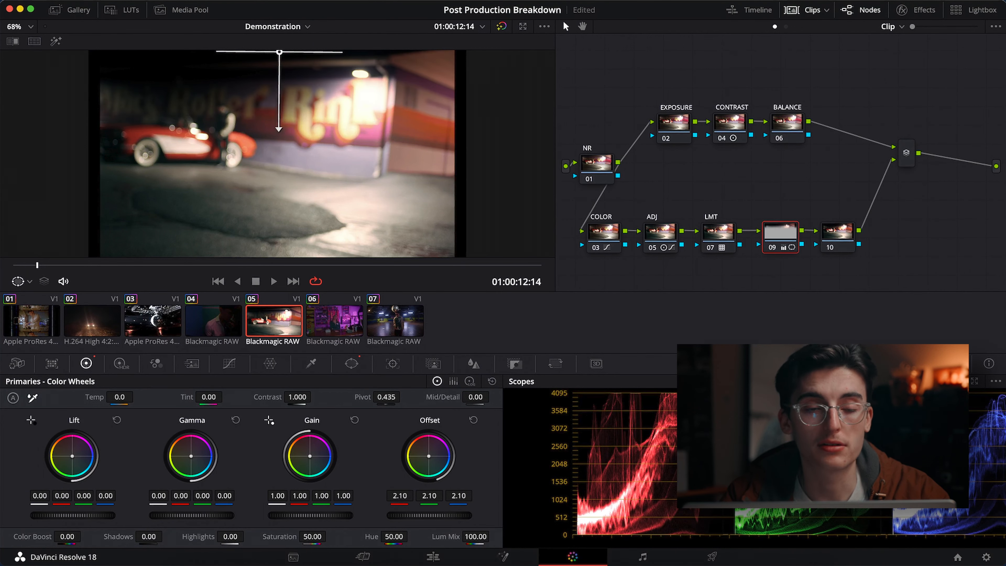
left_click_drag(412, 515, 447, 515)
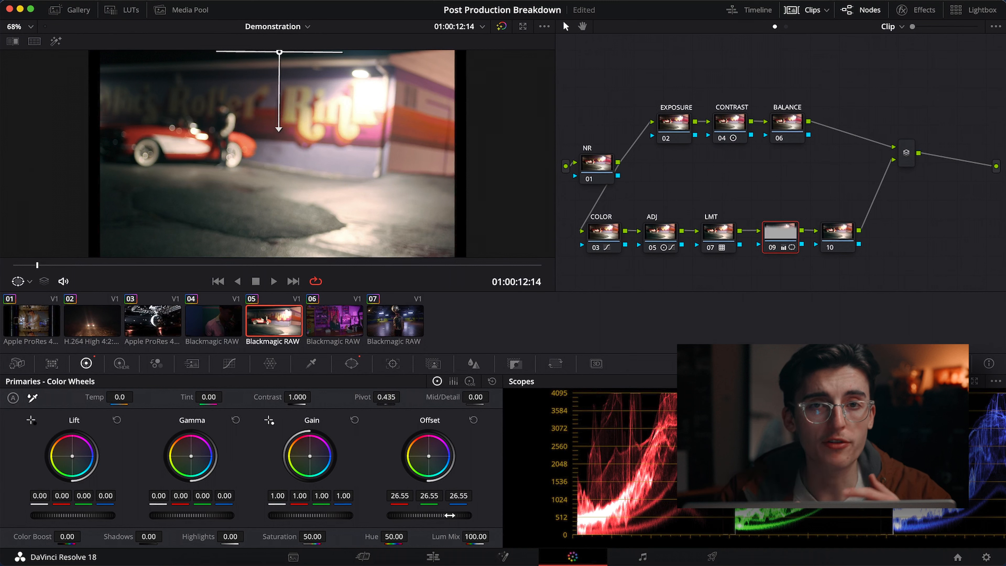
Step: Add an inverted gradient window to node 10 at the frame's lower edge, Tilt 43.52 and softness 4.91, using highlight to check the mask
left_click(829, 229)
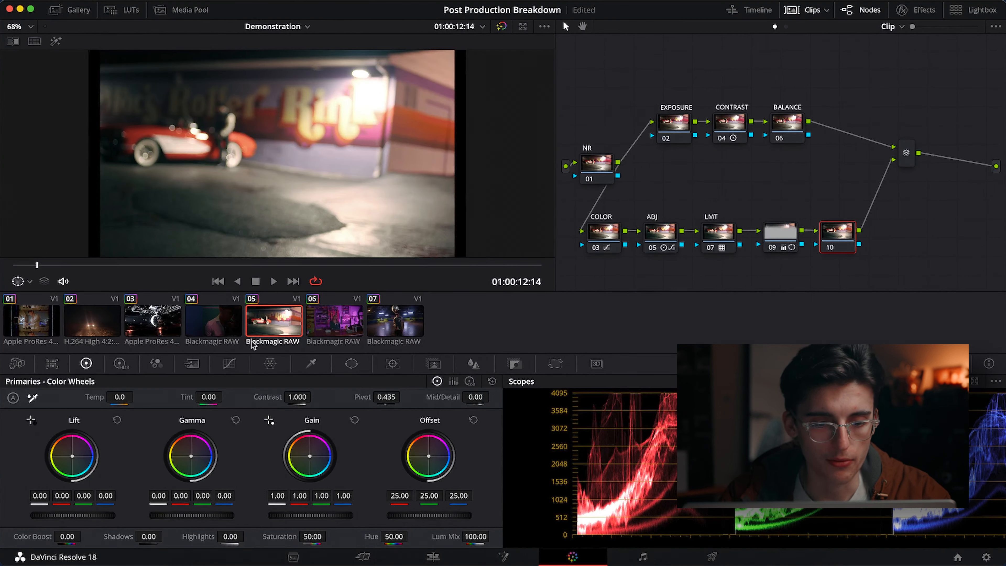
left_click(352, 364)
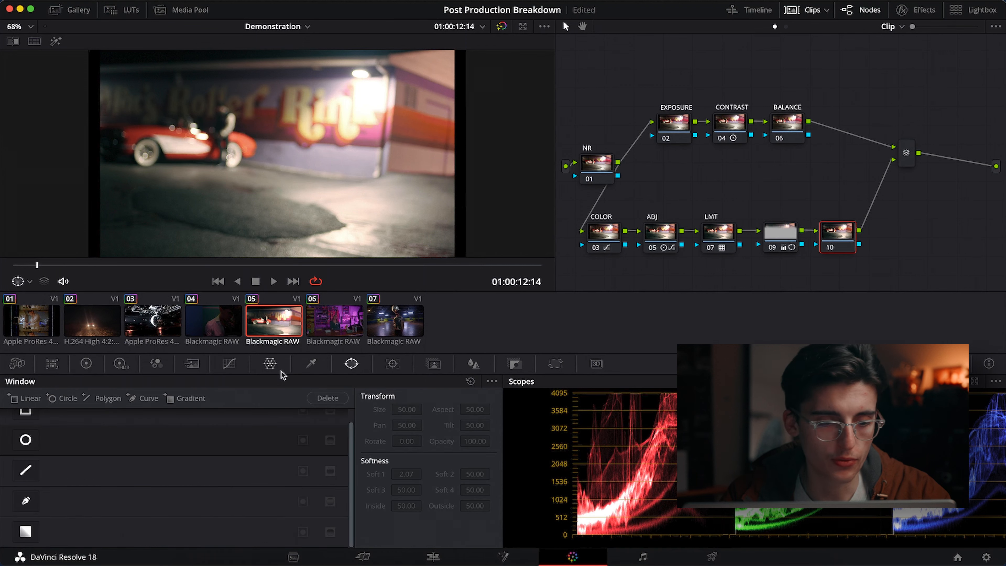
left_click(23, 528)
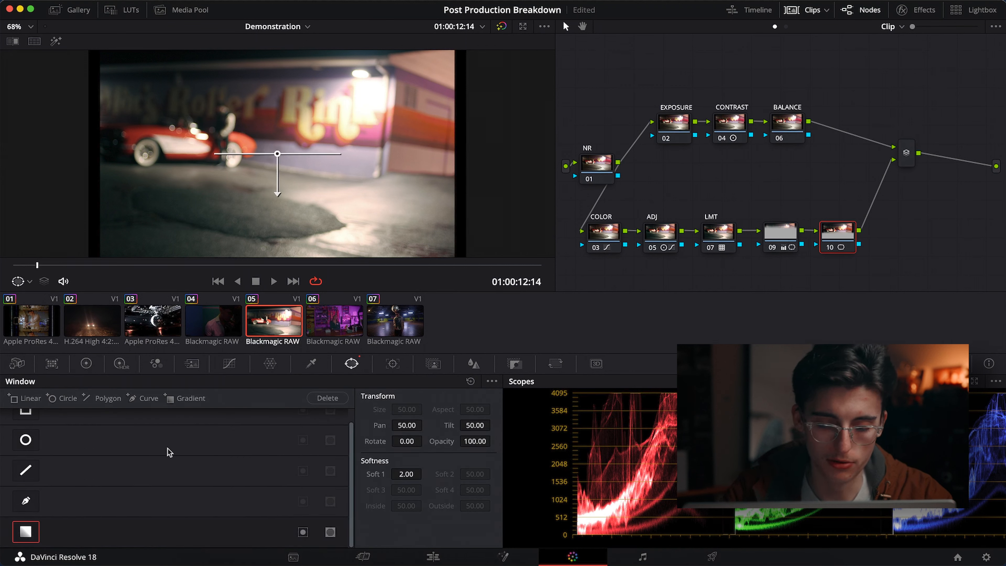
key("shift+h")
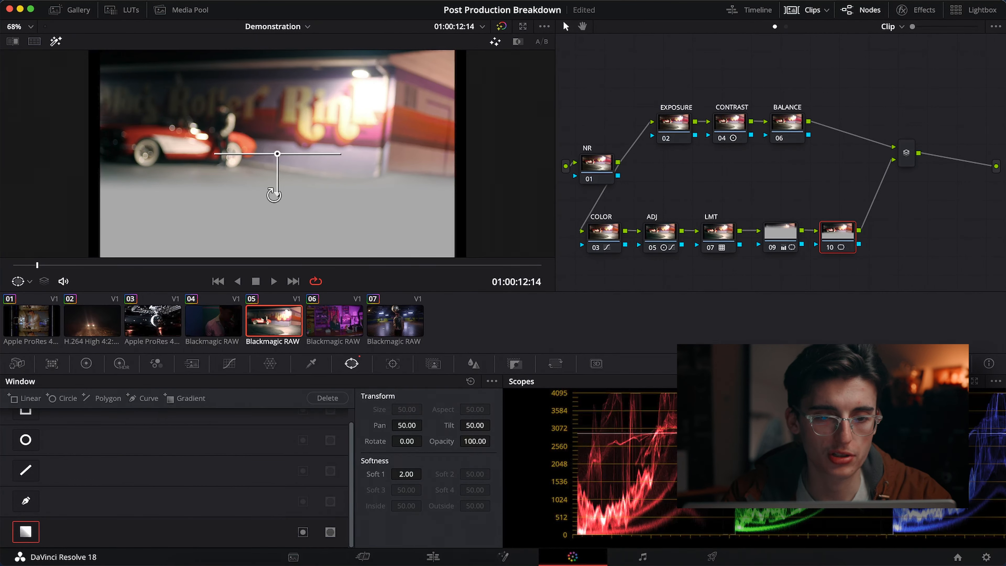
left_click_drag(273, 195, 277, 81)
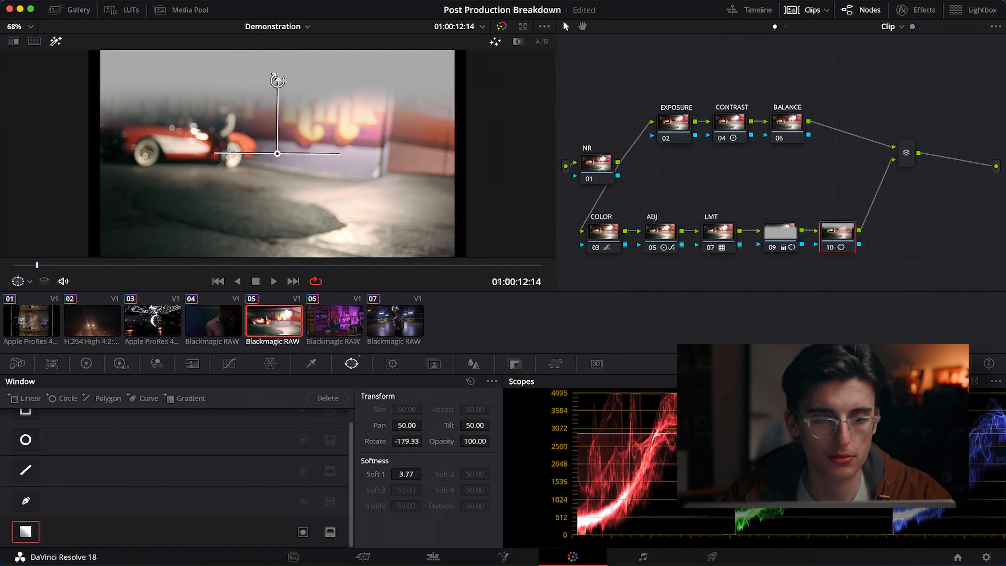
left_click_drag(279, 160, 274, 258)
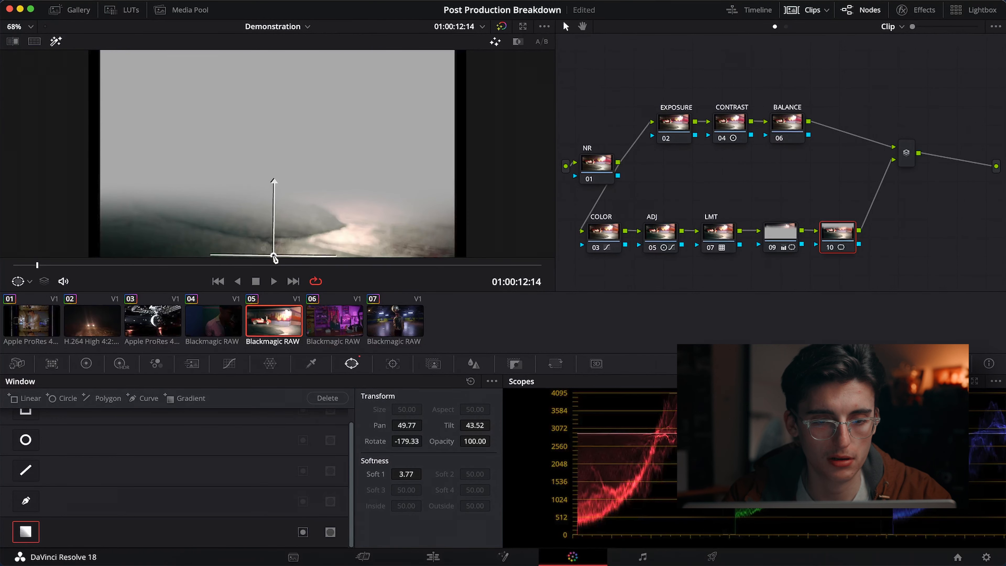
left_click_drag(273, 181, 272, 163)
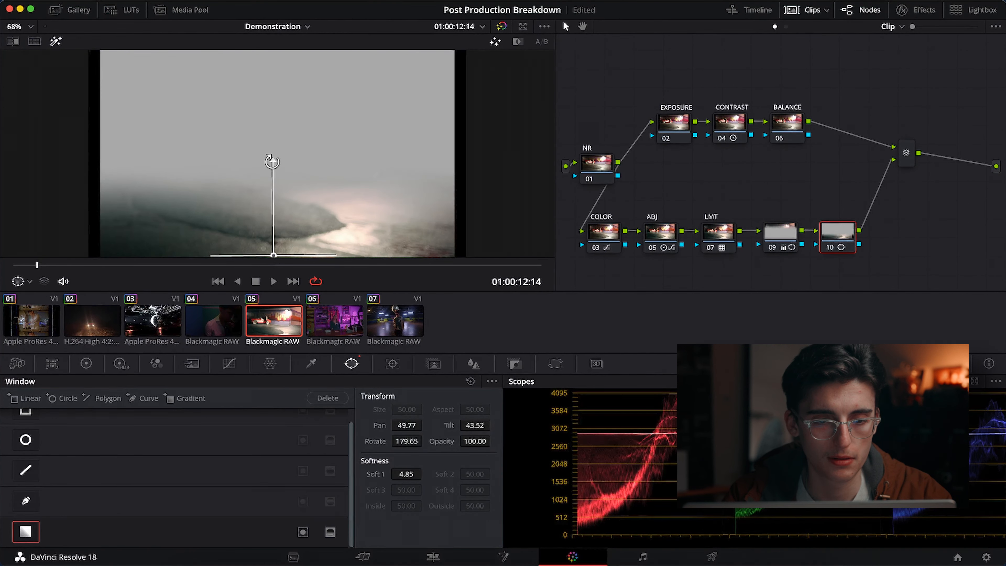
key("shift+h")
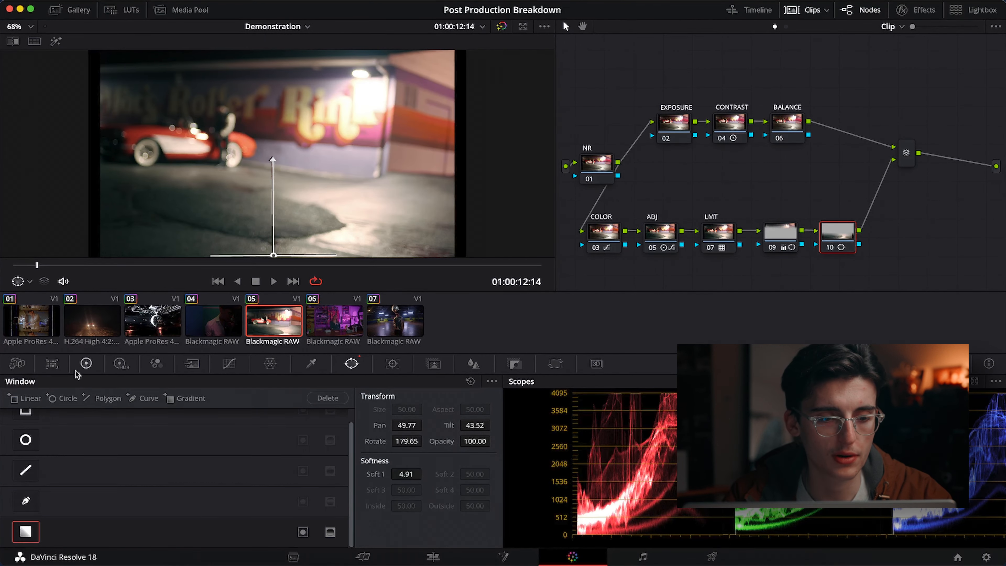
Step: Darken the area inside node 10's gradient window by setting the Offset to 19.80
left_click(86, 363)
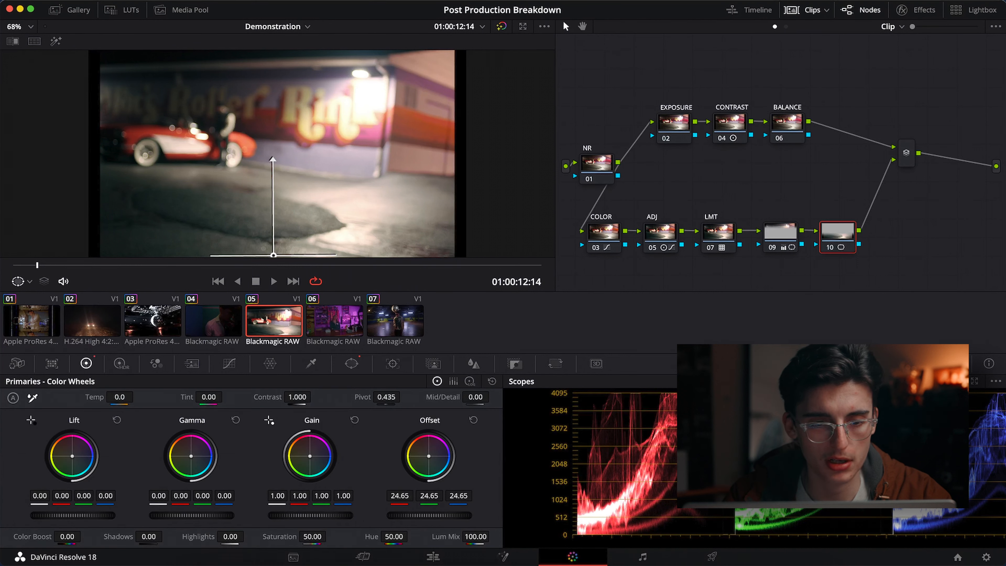
left_click_drag(429, 515, 395, 515)
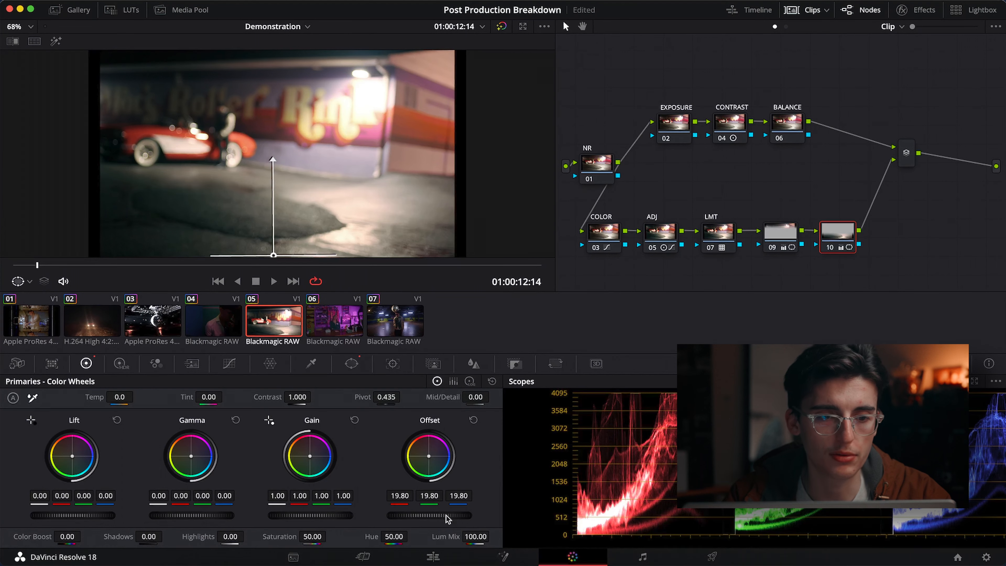
Step: Compare the image with nodes 09 and 10 together disabled and re-enabled several times
left_click_drag(778, 213, 851, 246)
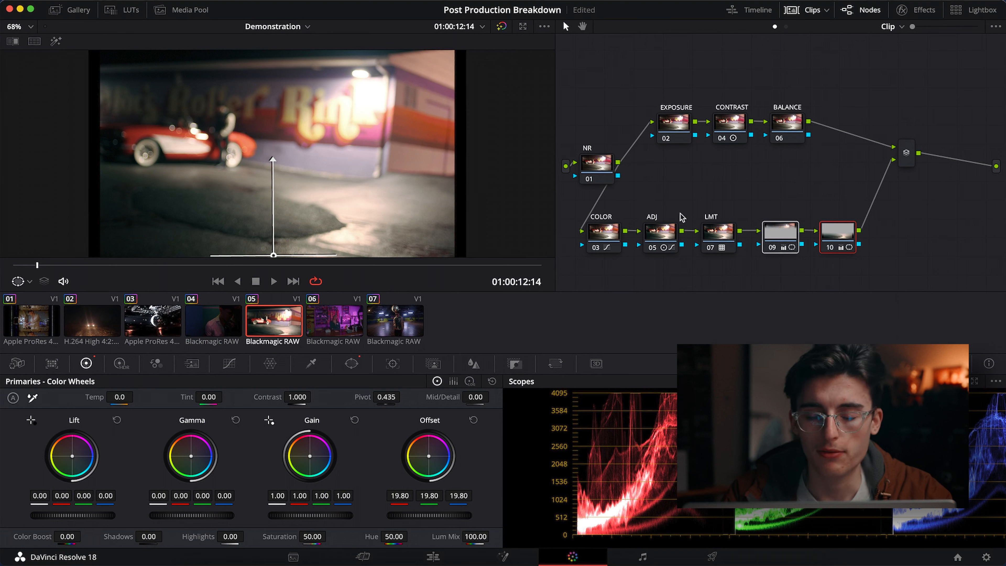
key("super+d")
key("super+d")
key("super+d")
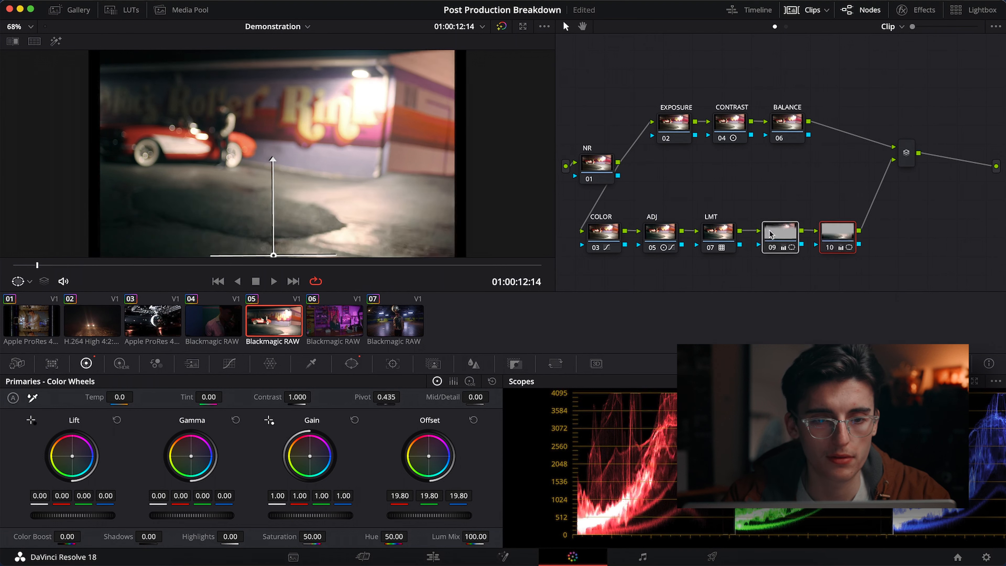
key("super+d")
key("super+d")
key("super+d")
key("super+d")
key("super+d")
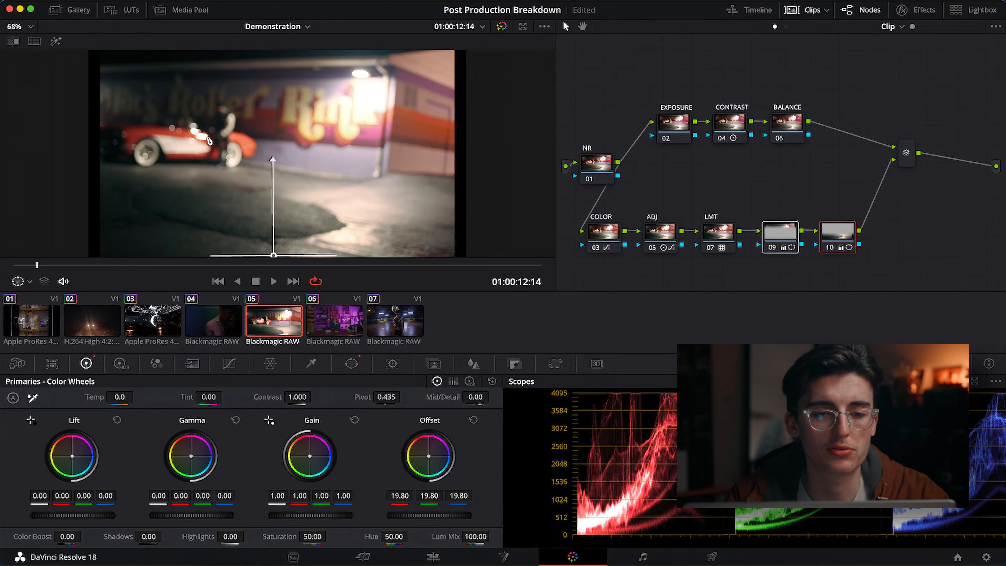
Step: Scrub through clip 05 to review the gradient windows across the shot, returning to 01:00:12:06
left_click_drag(69, 265, 232, 267)
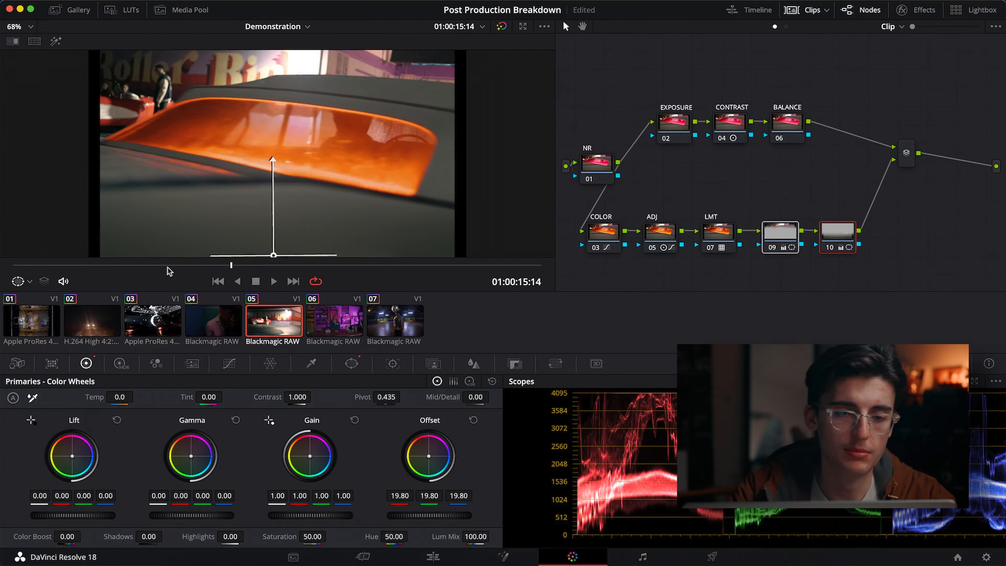
left_click(393, 265)
left_click_drag(394, 265, 18, 267)
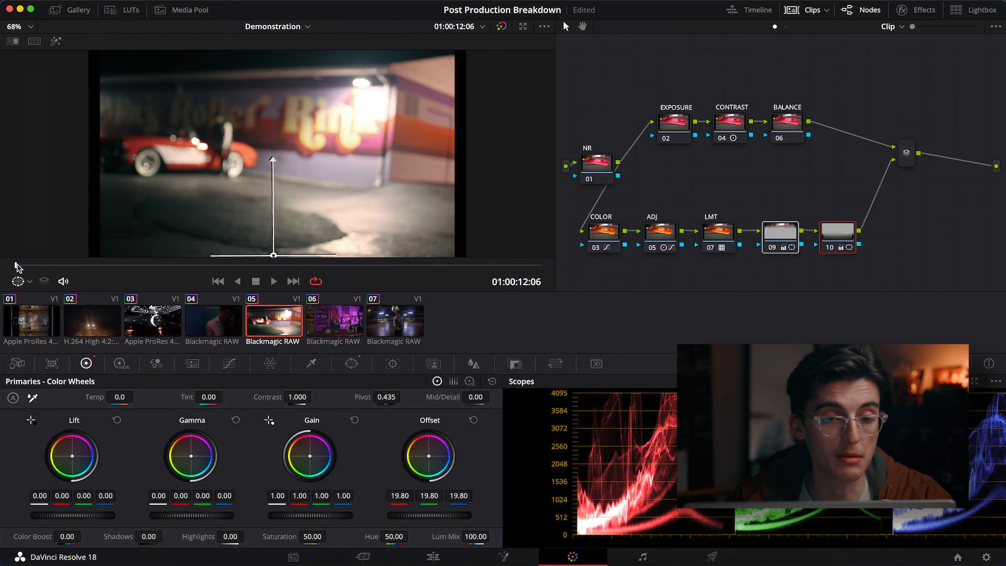
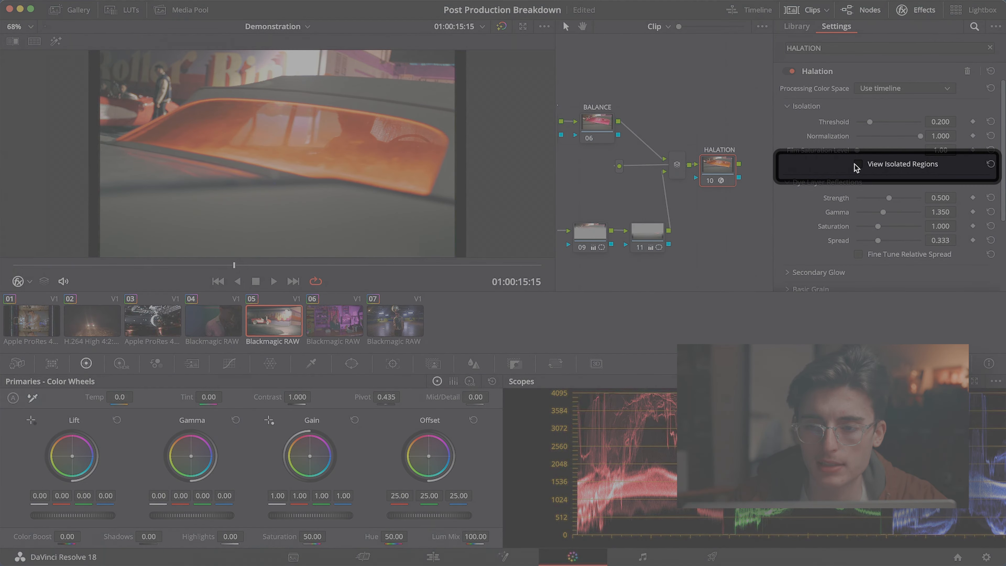
Step: Set the Halation isolation Threshold to 0.532 after trying 1.000, toggling the isolated regions view to check it
left_click(856, 164)
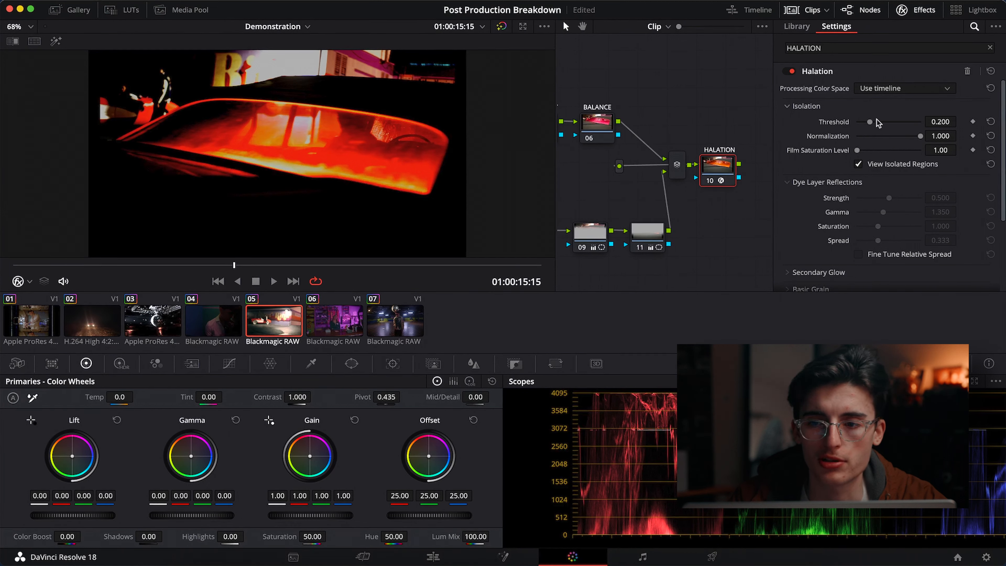
left_click_drag(870, 123, 925, 131)
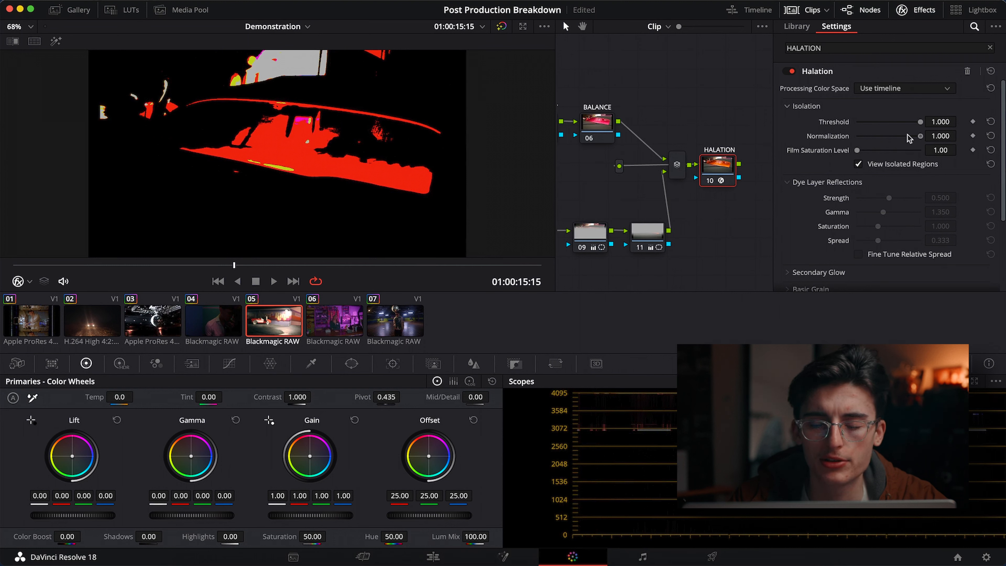
left_click(858, 166)
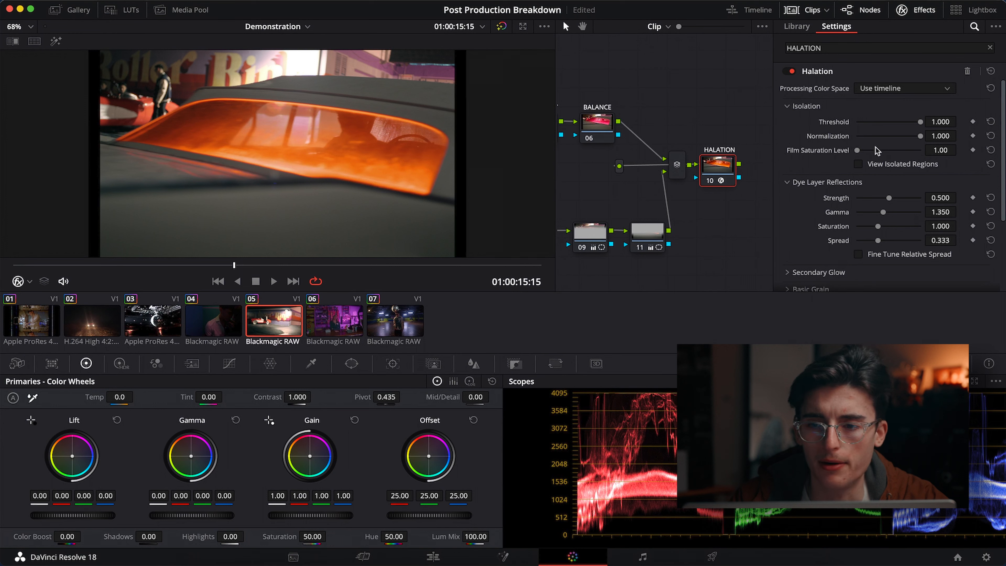
left_click_drag(920, 122, 891, 124)
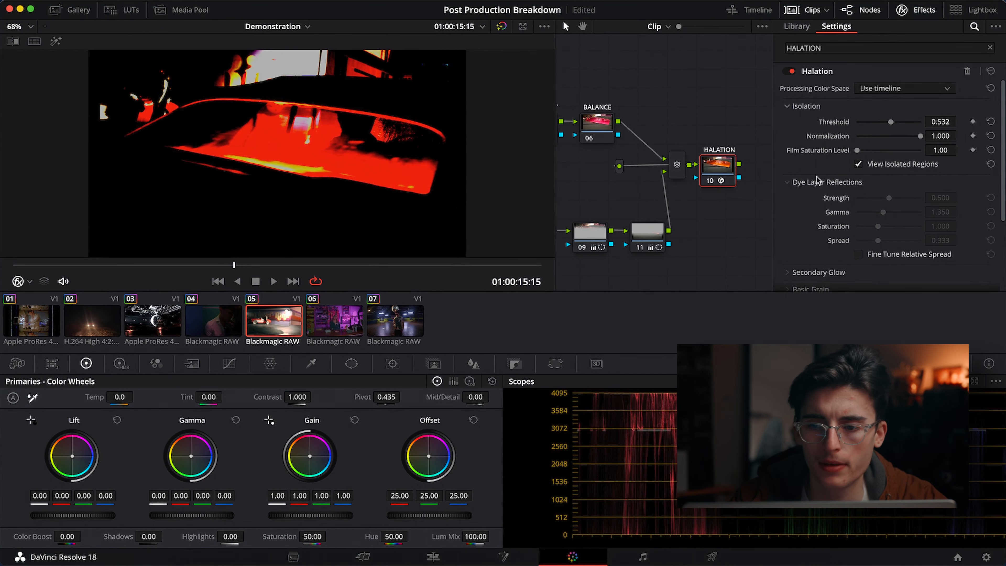
left_click(858, 165)
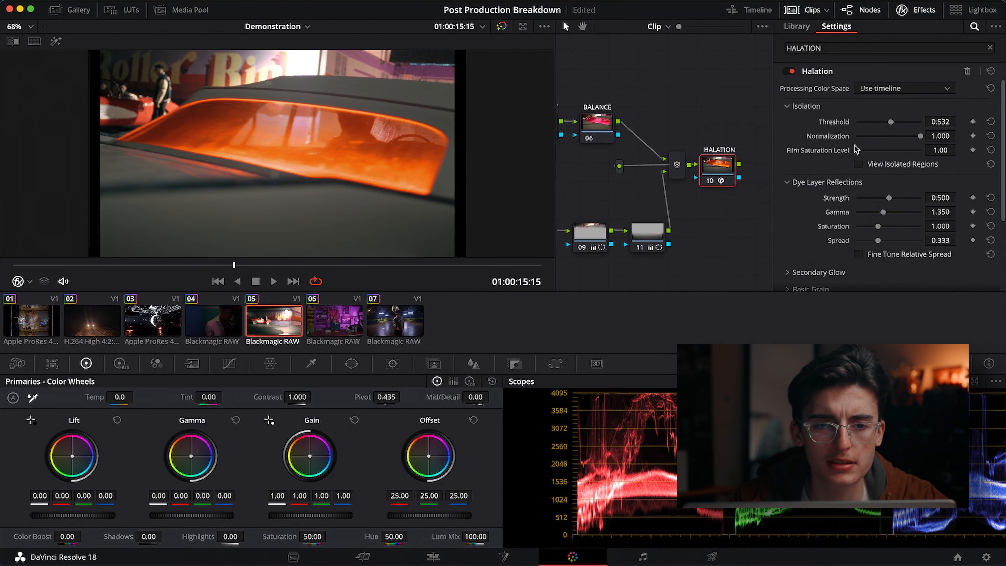
Step: Set the Halation Film Saturation Level to 2.73 and fine-tune the relative spread with green and blue at 0.000
left_click_drag(857, 150, 870, 150)
scroll(865, 177, "down", 2)
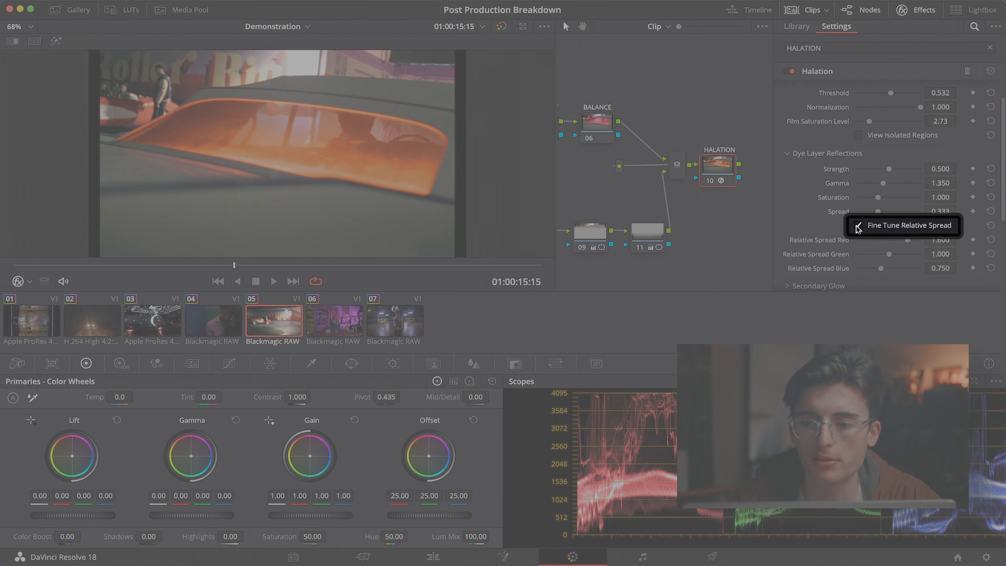
left_click(858, 227)
scroll(864, 198, "down", 5)
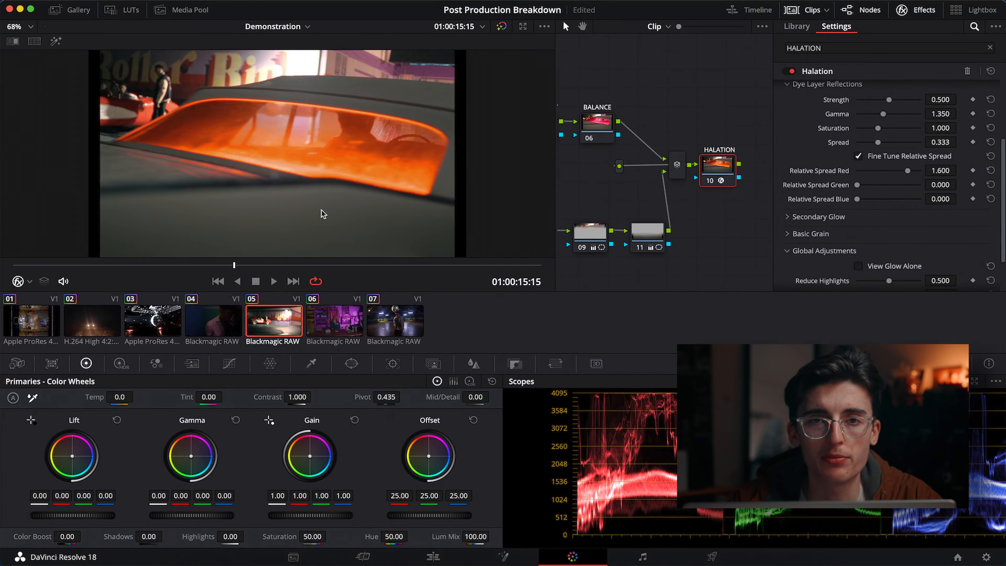
Step: Viewing the image at 300%, set the dye layer reflections to Strength 0.780, Gamma 0.970, Saturation 1.463 and Spread 0.266
scroll(832, 198, "up", 2)
left_click_drag(145, 77, 238, 129)
left_click(18, 27)
left_click(34, 133)
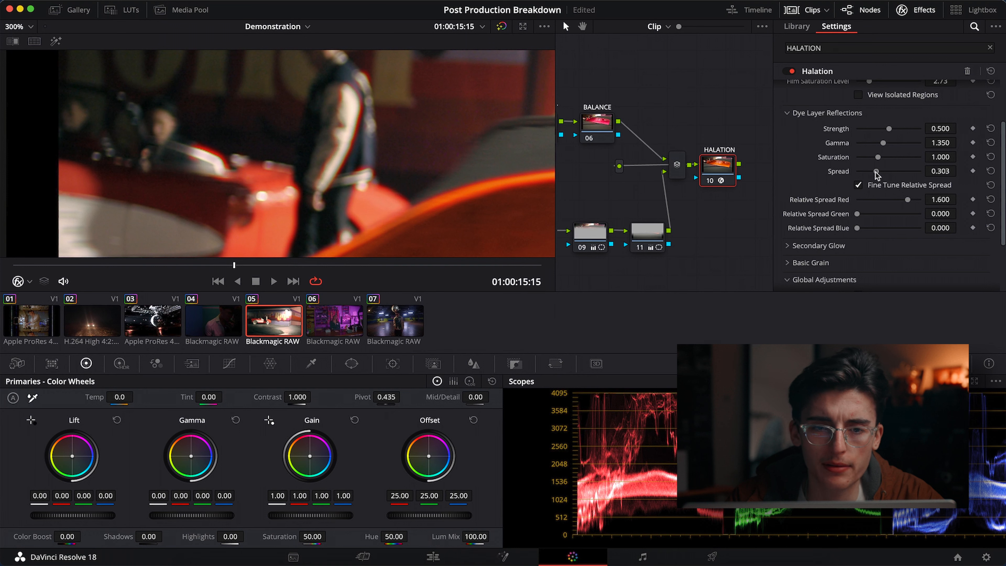
left_click_drag(874, 171, 871, 172)
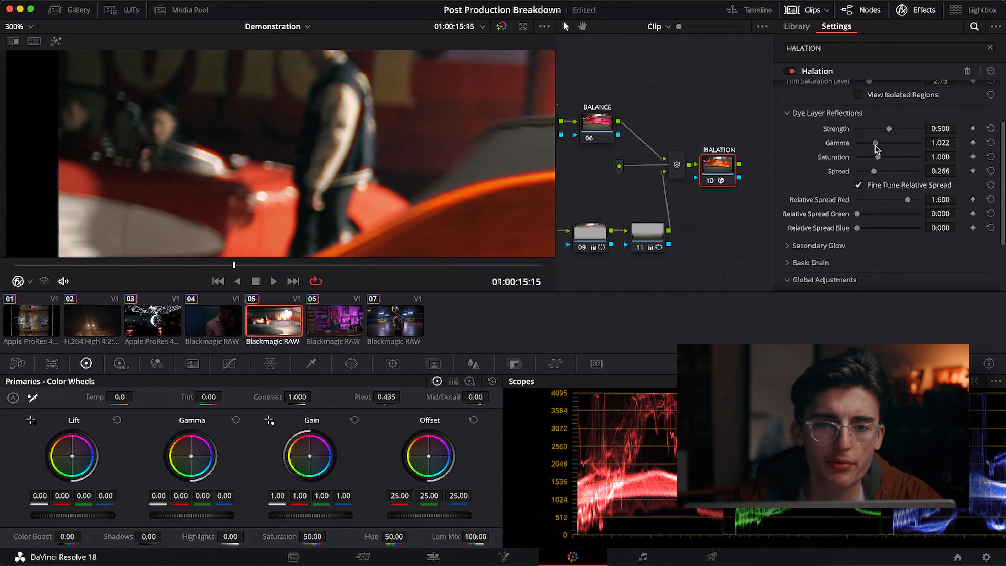
left_click_drag(875, 145, 900, 159)
scroll(790, 224, "down", 2)
Step: Add a secondary glow to the Halation effect with Strength 0.156, Gamma 0.585 and Spread 0.486
left_click(789, 221)
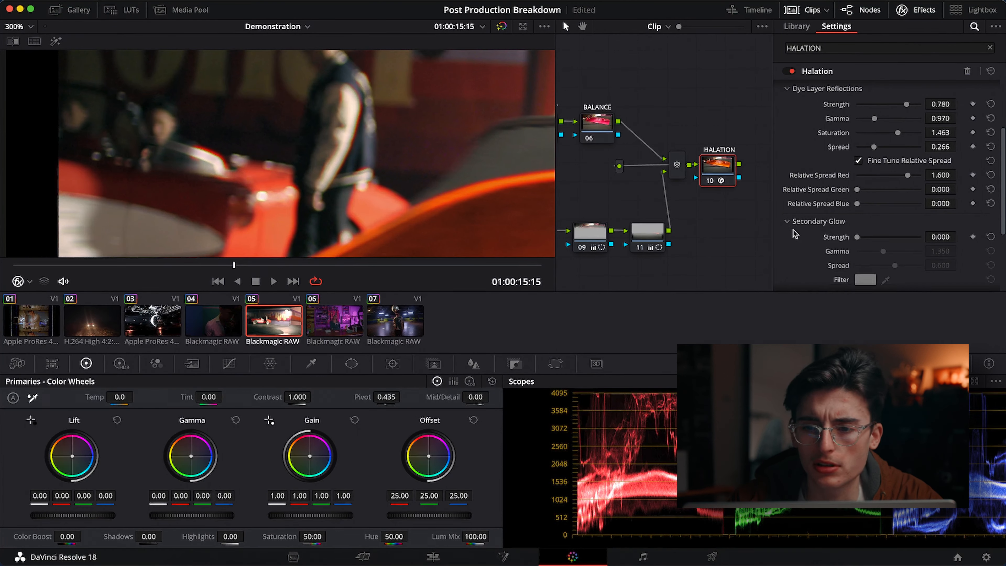
scroll(830, 245, "down", 6)
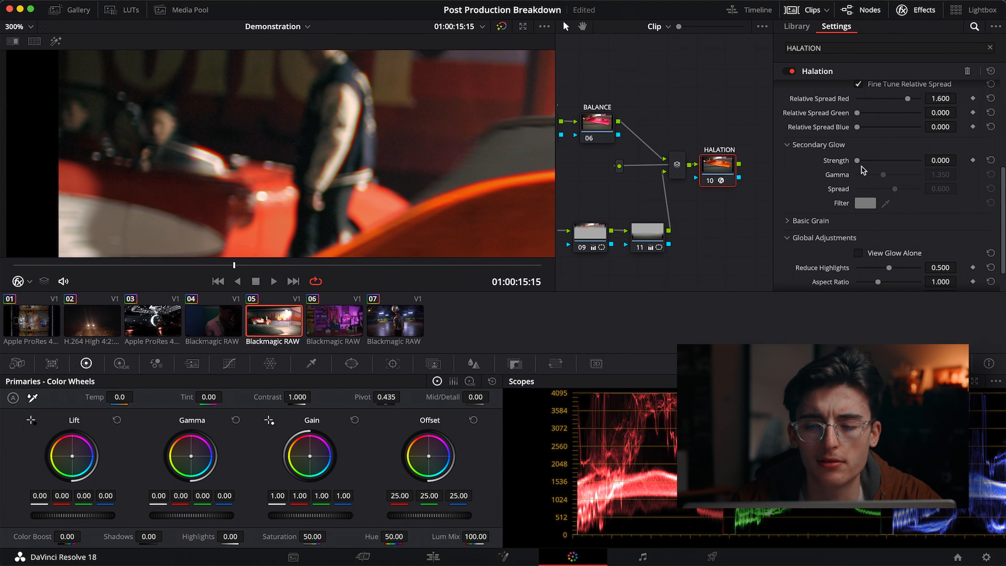
left_click_drag(857, 160, 863, 181)
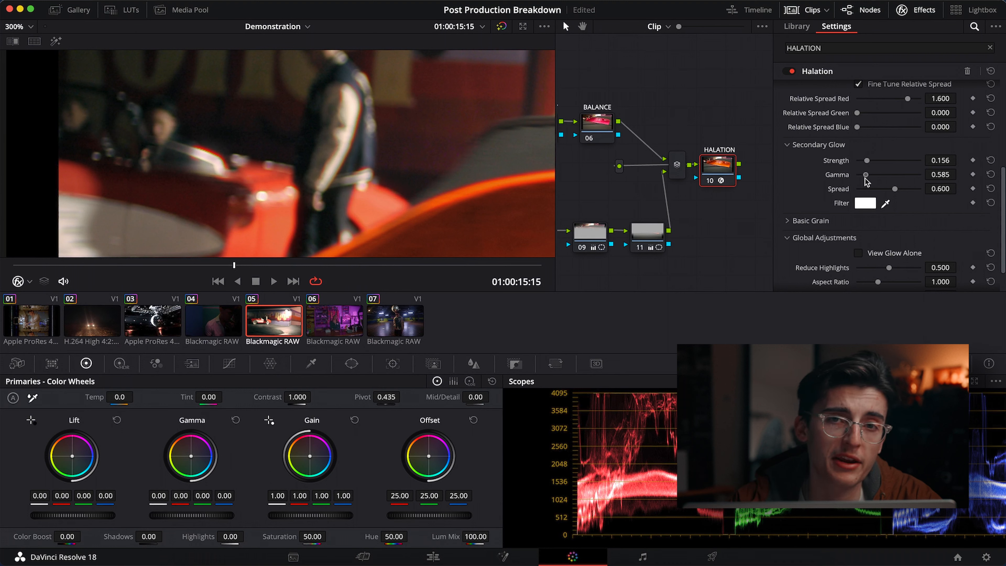
left_click_drag(896, 192, 888, 194)
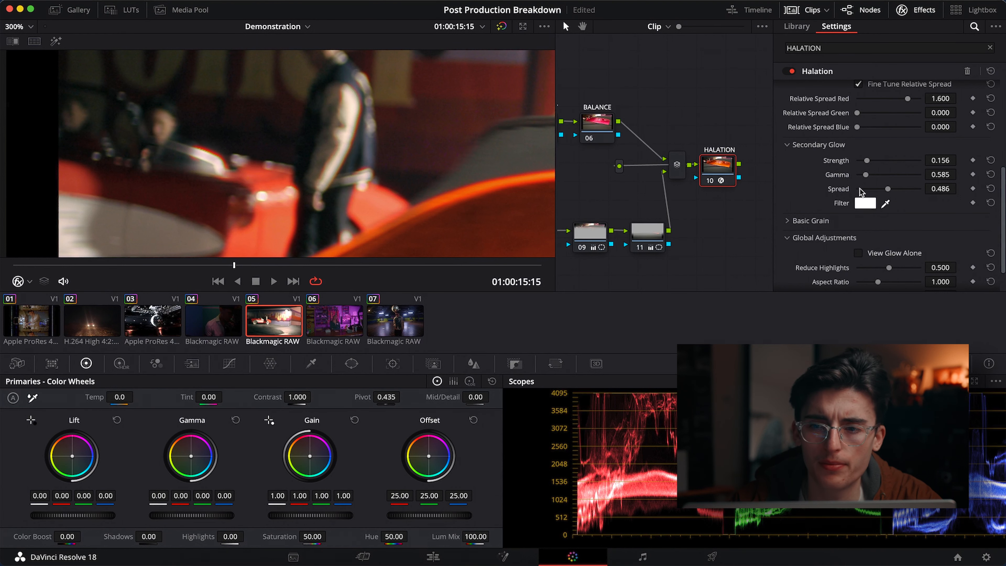
Step: Set the Halation Reduce Highlights value to 0.835, checking the glow alone and the full-frame image along the way
scroll(860, 192, "down", 2)
left_click(858, 219)
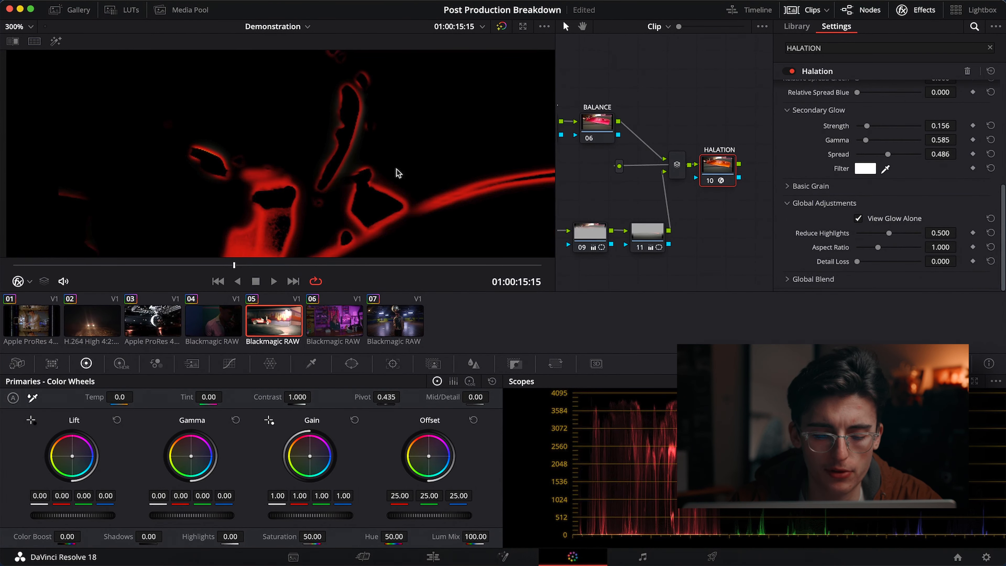
key("shift+z")
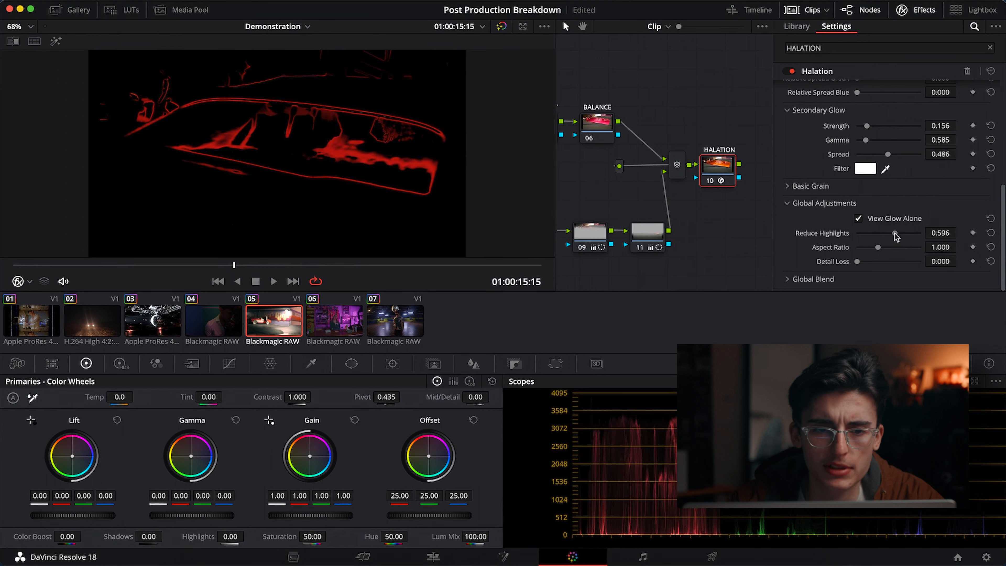
left_click_drag(888, 233, 879, 237)
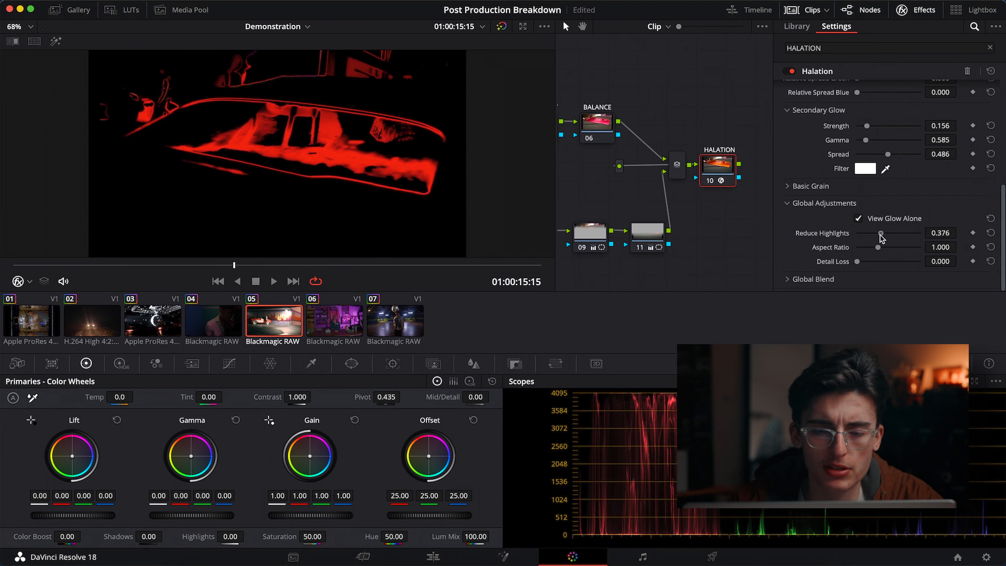
left_click(858, 218)
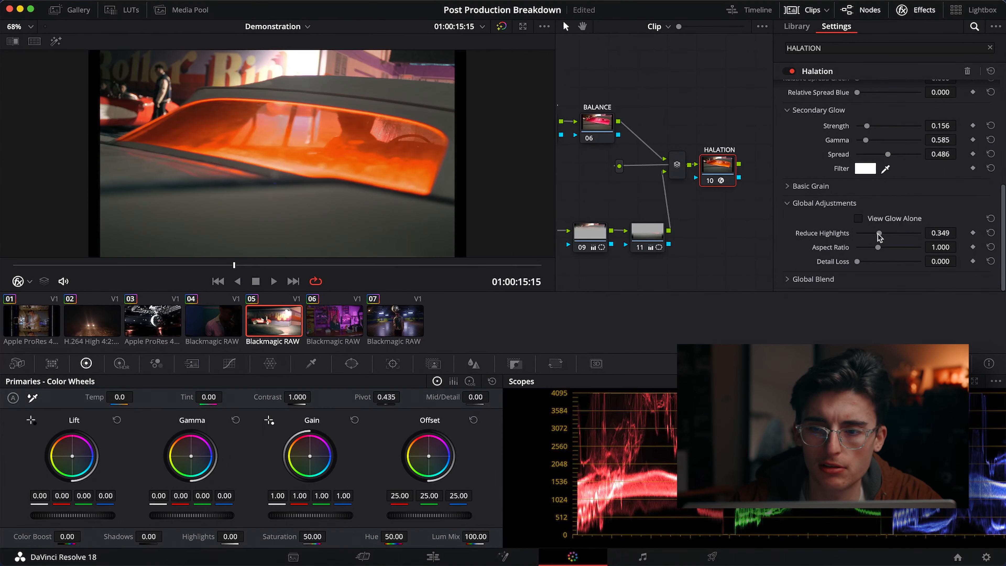
left_click_drag(875, 237, 910, 237)
Step: Set the Halation dye layer reflections Spread to 0.202, checking it on the earlier wide view at 01:00:12:11
left_click_drag(69, 264, 30, 296)
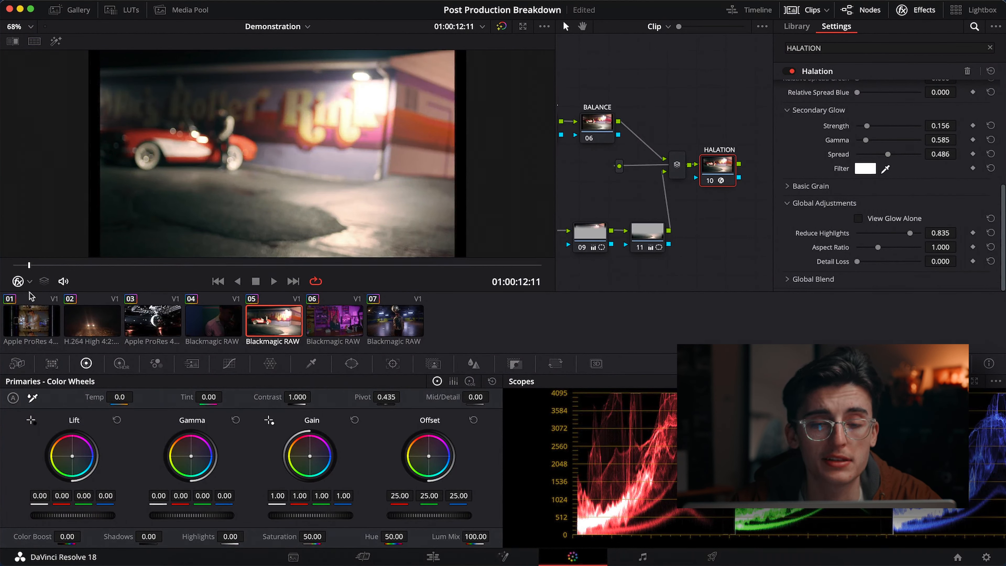
scroll(871, 213, "up", 10)
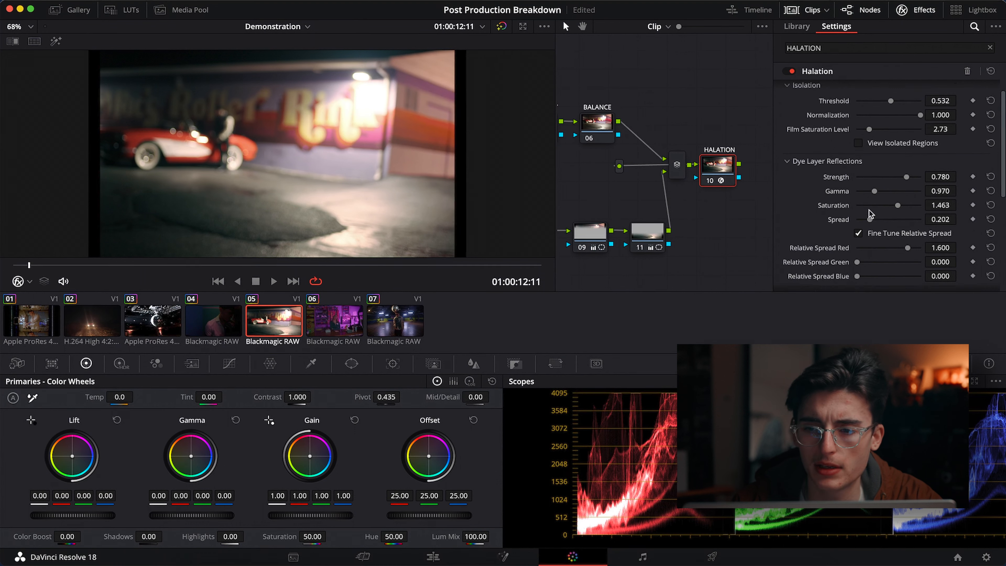
scroll(674, 172, "right", 3)
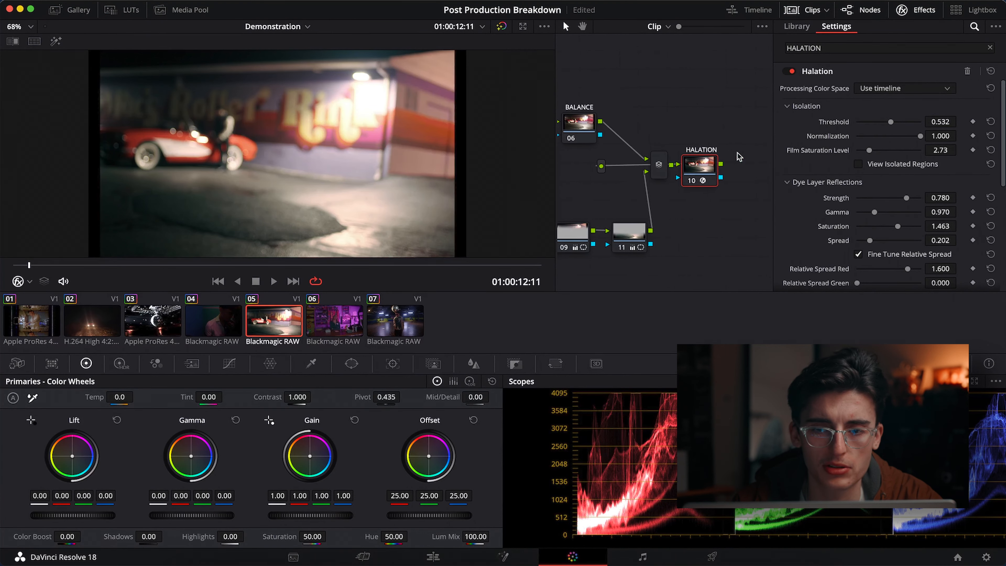
Step: Add a node after HALATION and set its Blur Radius to 0.52, checking the car close-up at 01:00:19:05 at 200%
left_click_drag(672, 170, 684, 171)
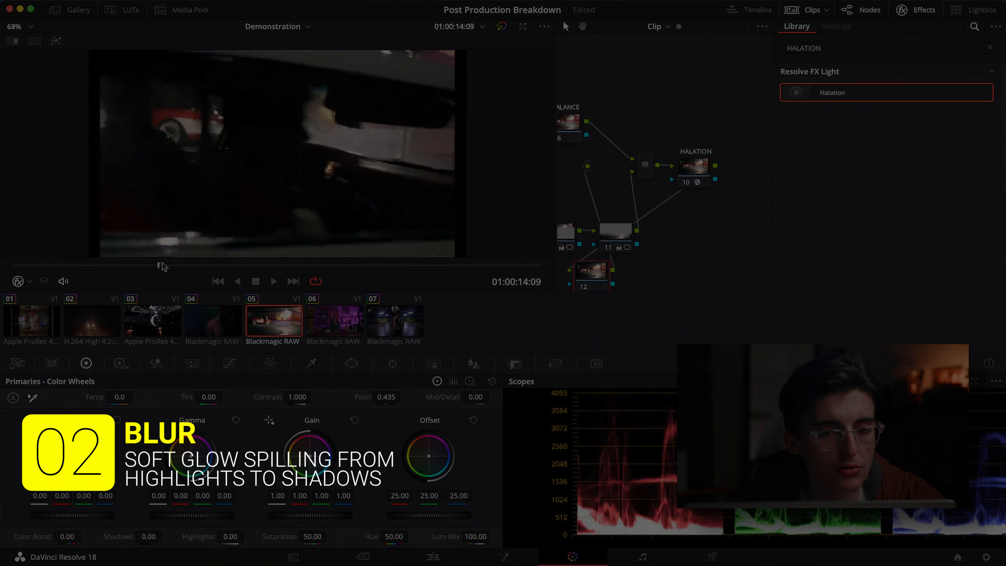
left_click_drag(162, 266, 467, 271)
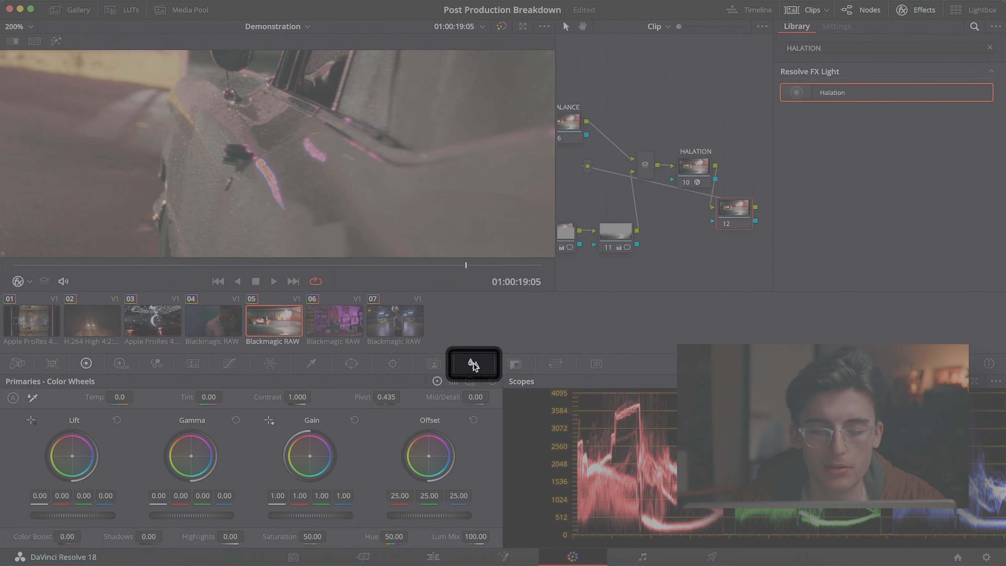
left_click(473, 363)
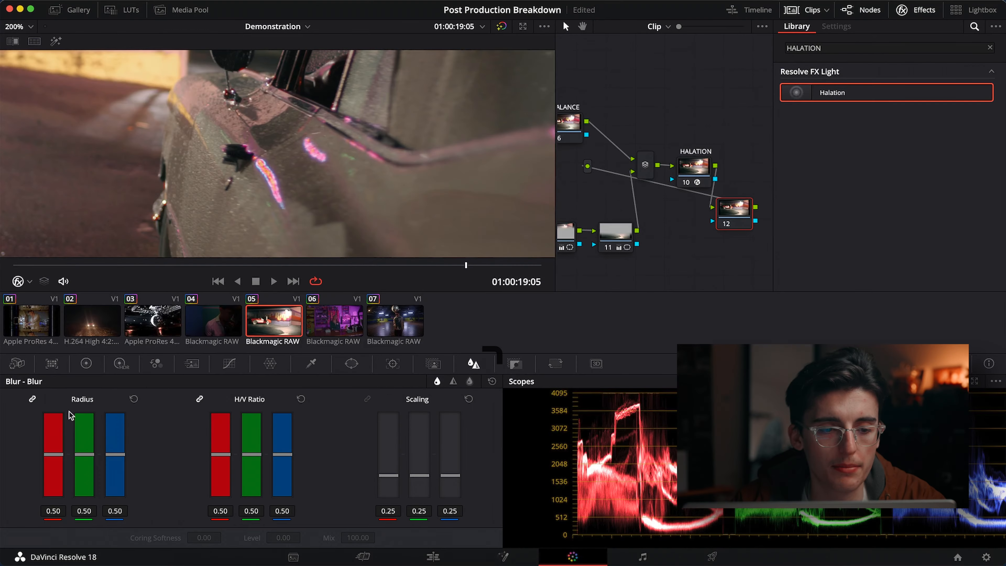
mouse_move(56, 454)
left_mouse_down()
mouse_move(55, 439)
mouse_move(56, 452)
left_mouse_up()
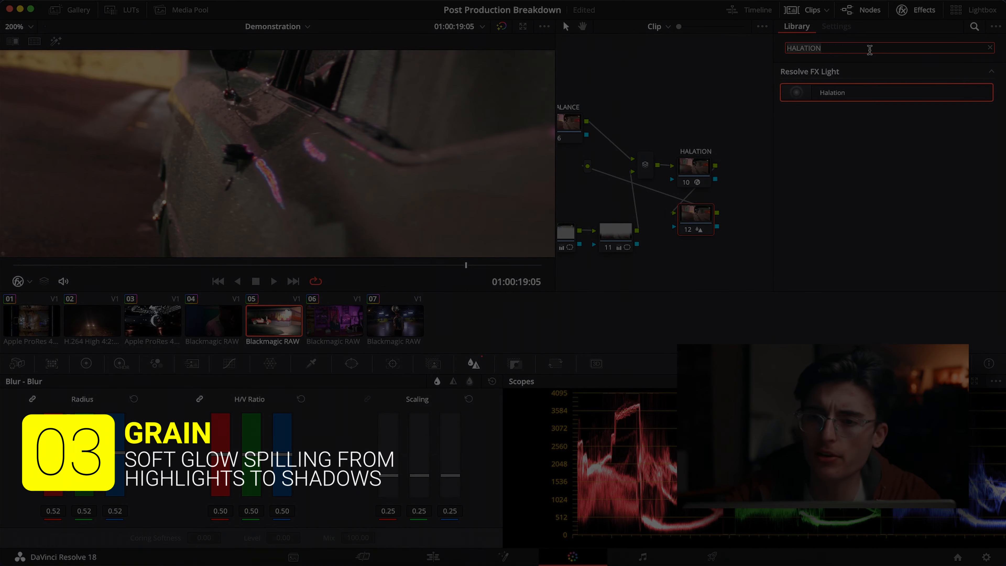
Step: Add a node beneath the blur node and apply the Film Grain effect, found by searching for GRAIN
type("S")
key("BackSpace")
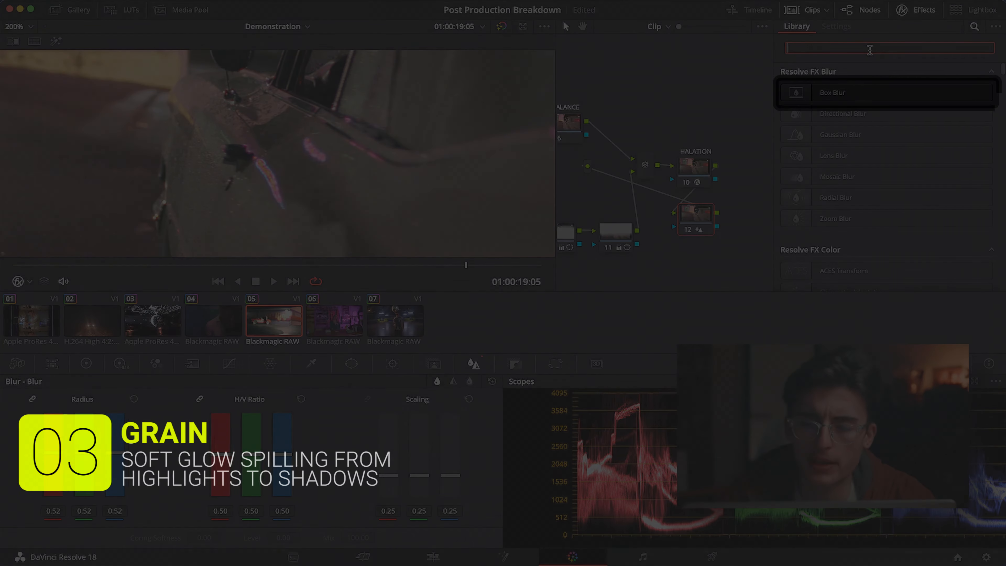
type("GRAINI")
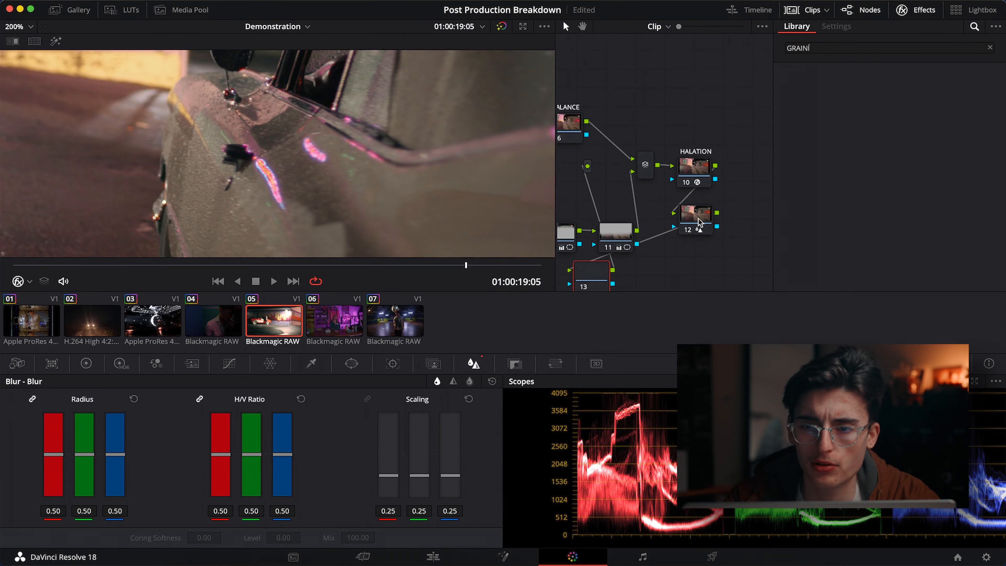
left_click_drag(599, 282, 711, 284)
left_click_drag(835, 92, 699, 278)
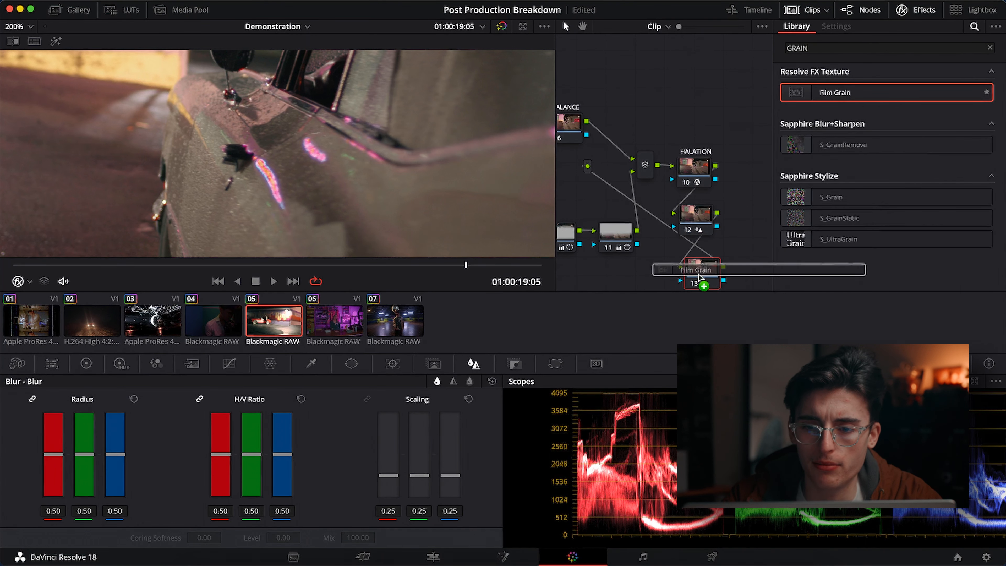
Step: Choose the 35mm 400T film grain preset and magnify the image to inspect the grain
left_click(876, 88)
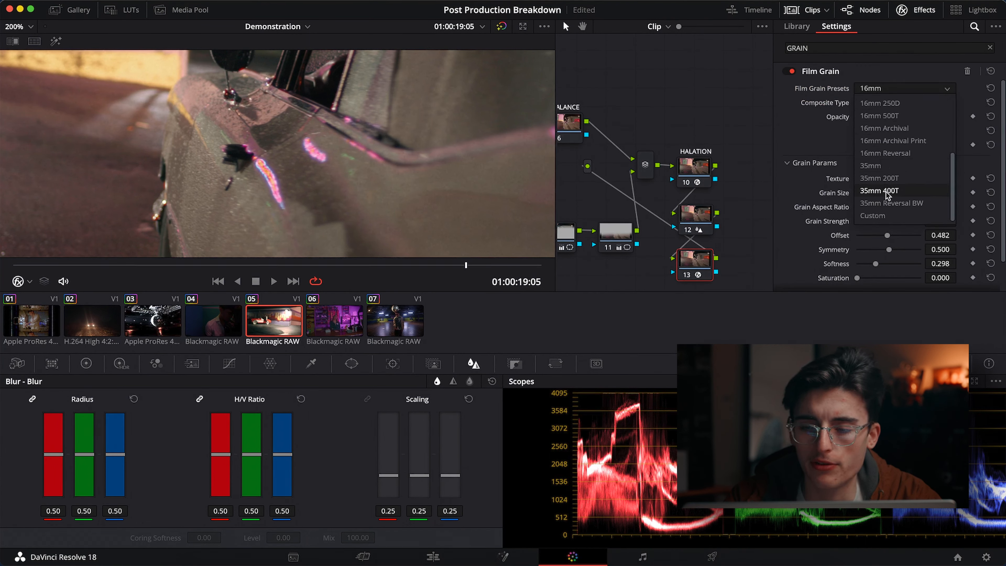
left_click(885, 192)
scroll(271, 168, "up", 8)
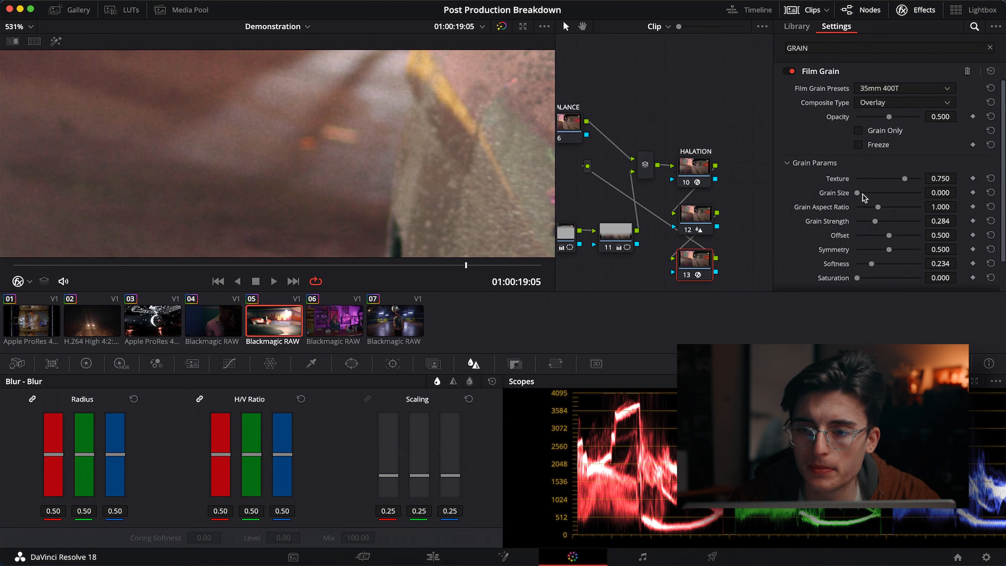
Step: Set the grain to Texture 0.715, Size 0.064, Aspect Ratio 1.133, Strength 0.386, Softness 0.138 and Saturation 0.046
left_click_drag(857, 193, 858, 193)
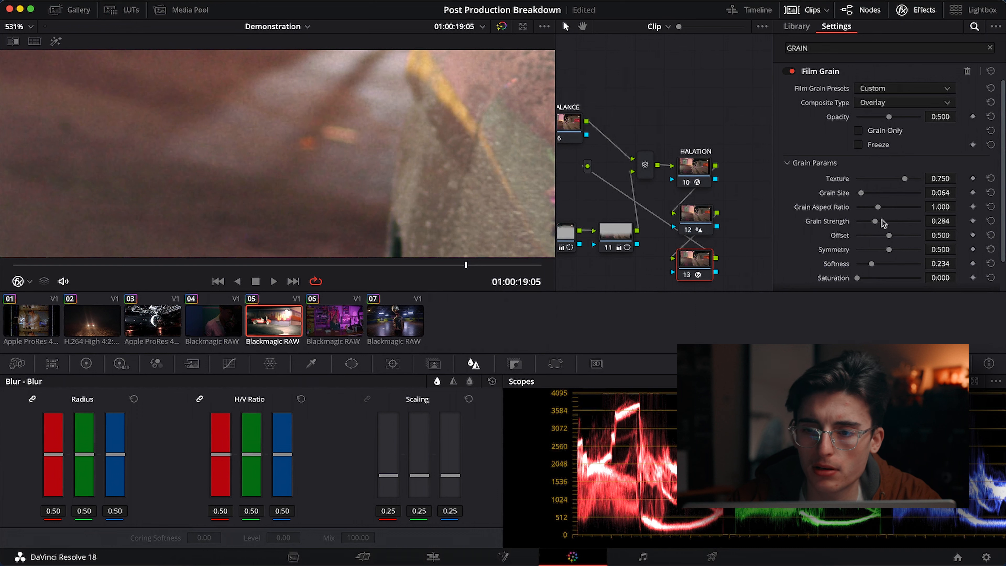
left_click_drag(880, 222, 888, 226)
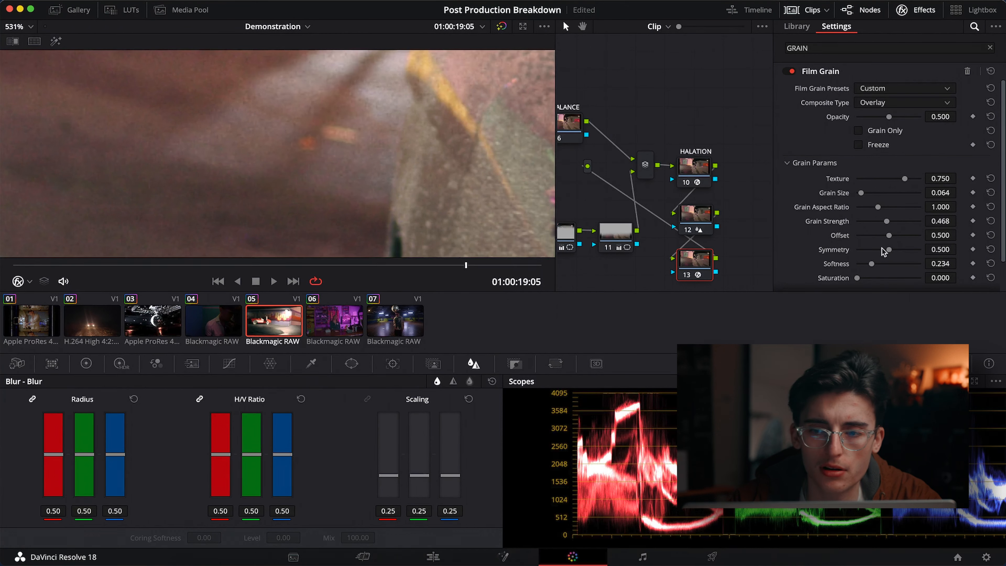
left_click_drag(869, 269, 865, 269)
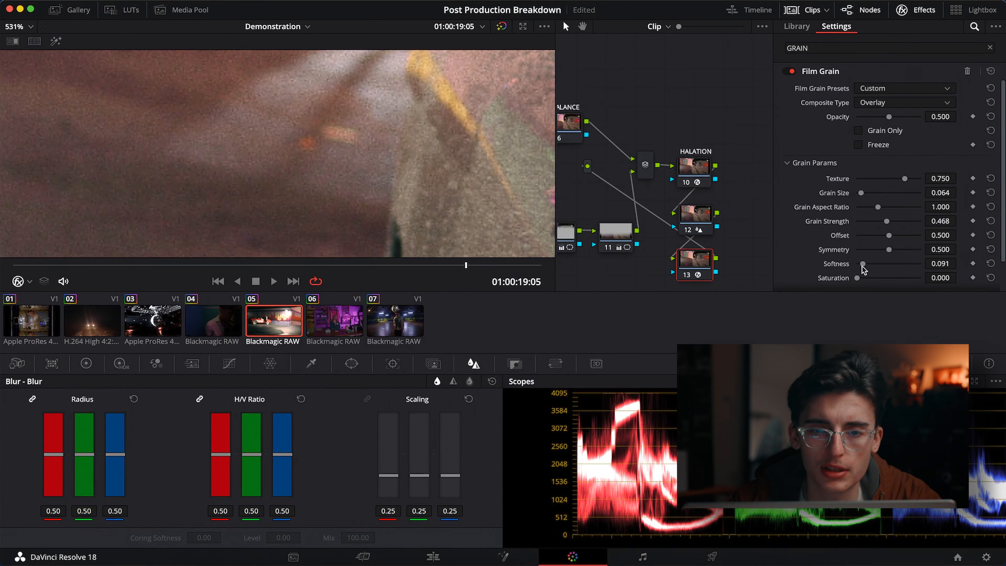
left_click_drag(904, 184, 884, 209)
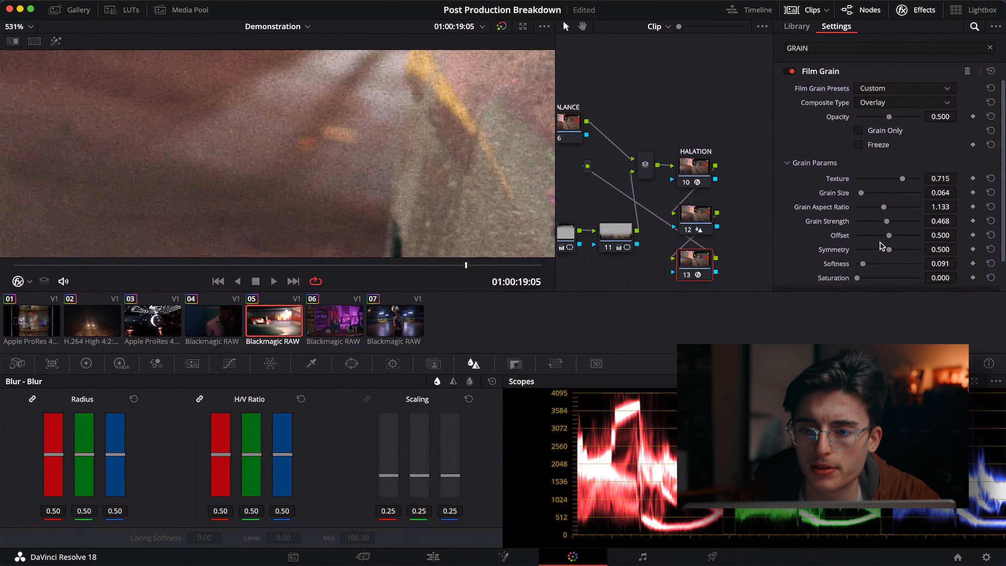
left_click_drag(886, 225, 884, 226)
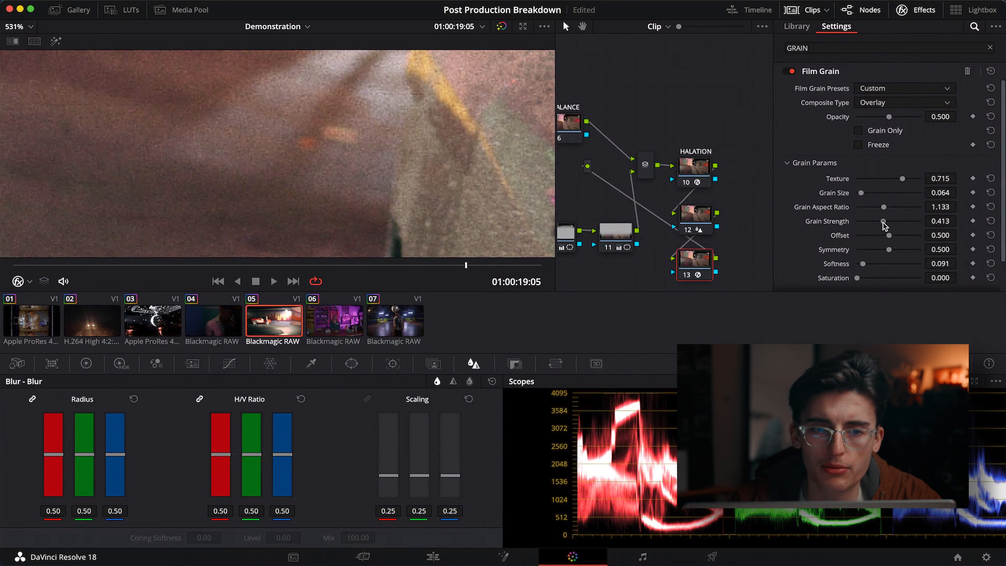
scroll(867, 230, "down", 2)
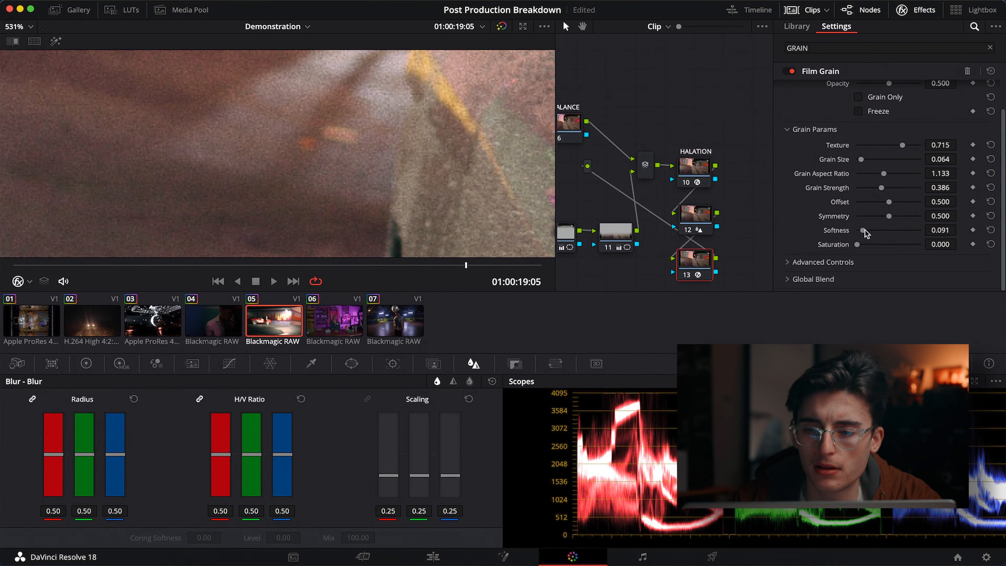
left_click_drag(867, 233, 865, 233)
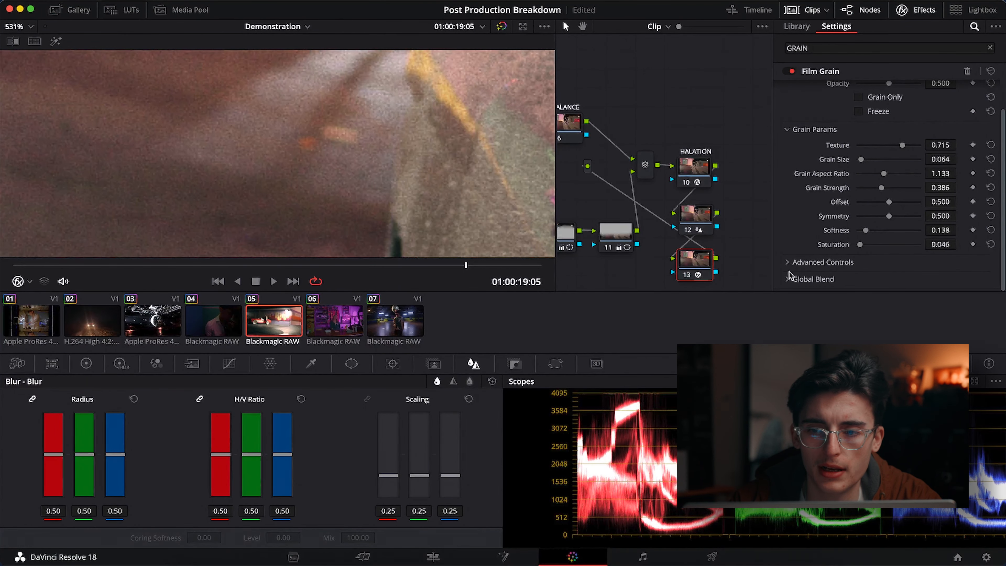
Step: Set the Film Grain Global Blend to 0.752 and fit the whole frame back in the viewer
left_click(788, 280)
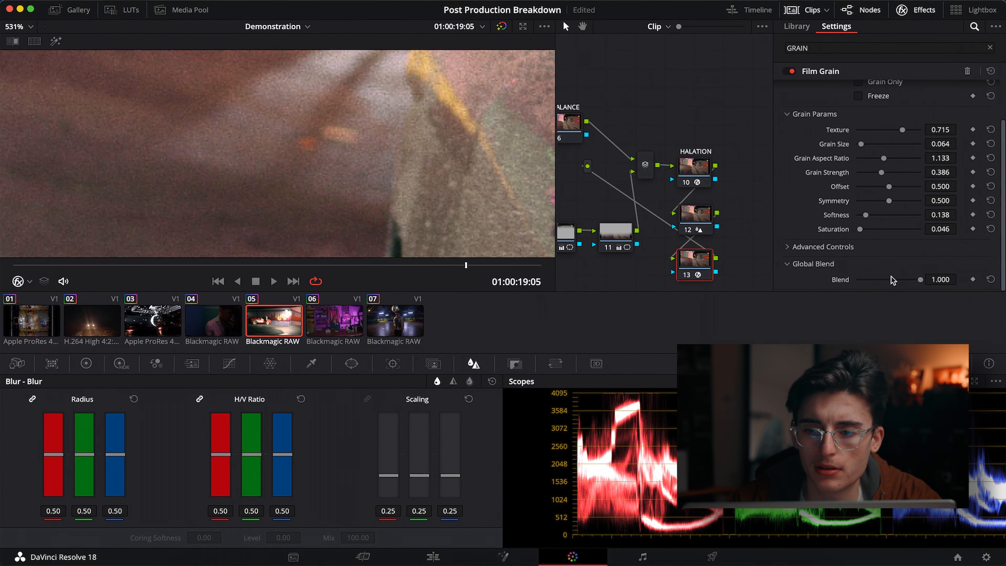
left_click_drag(918, 278, 918, 278)
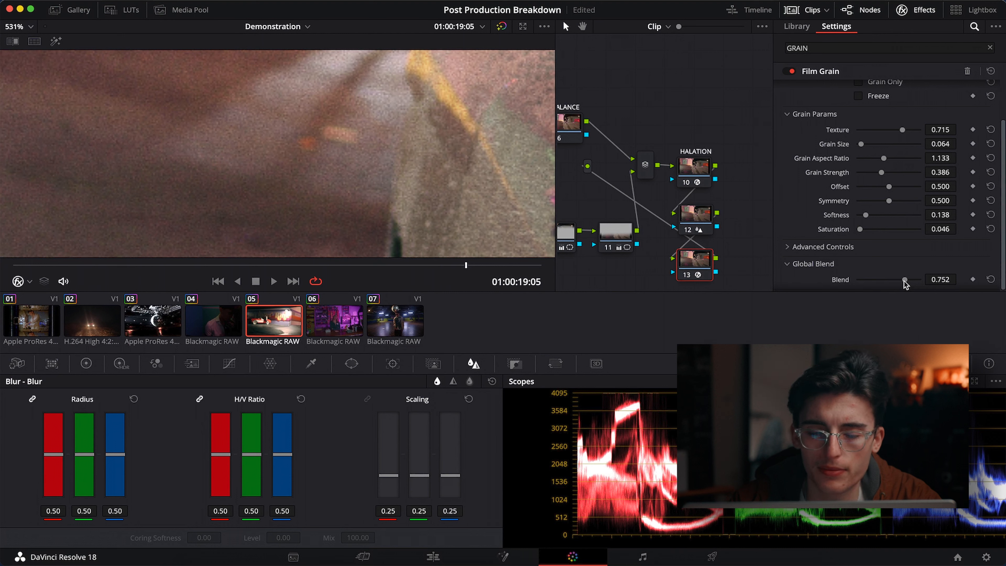
key("shift+z")
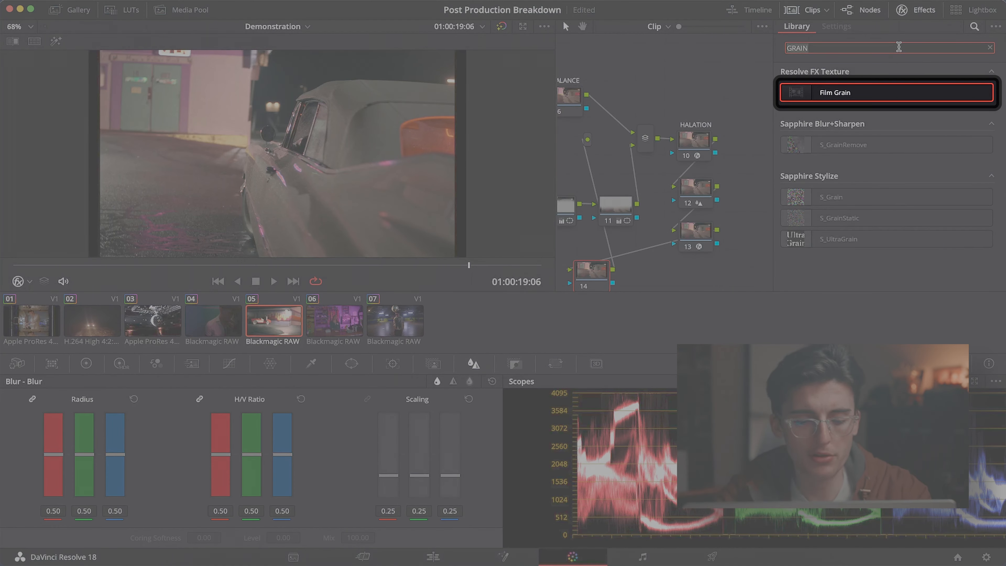
Step: Search the effects for Film and apply Film Damage to the new node 14
double_click(899, 47)
type("Film")
left_click_drag(843, 92, 593, 270)
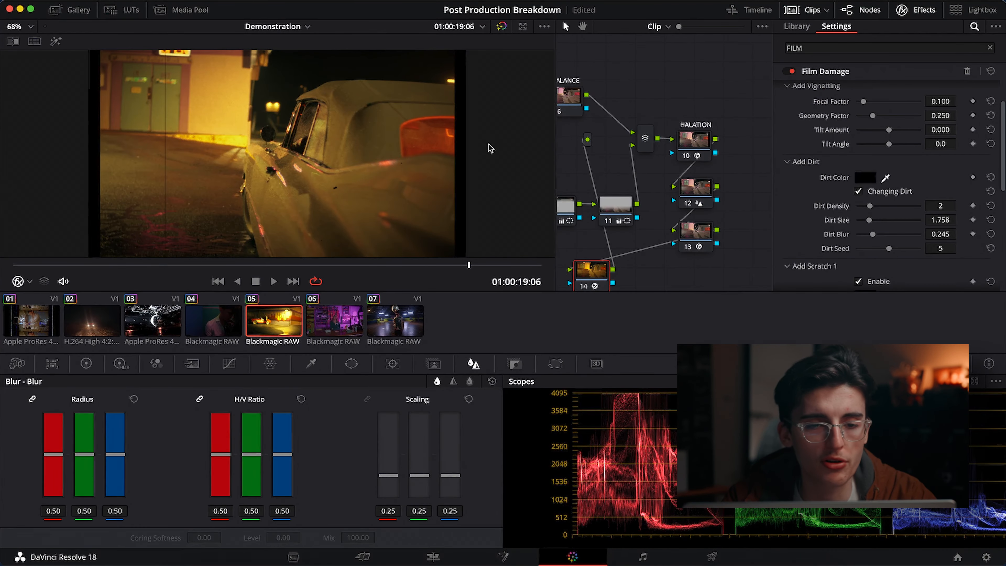
Step: Set Film Damage's Temp. Shift, Tint Shift, vignetting Focal Factor and Geometry Factor all to 0.000
scroll(823, 122, "up", 3)
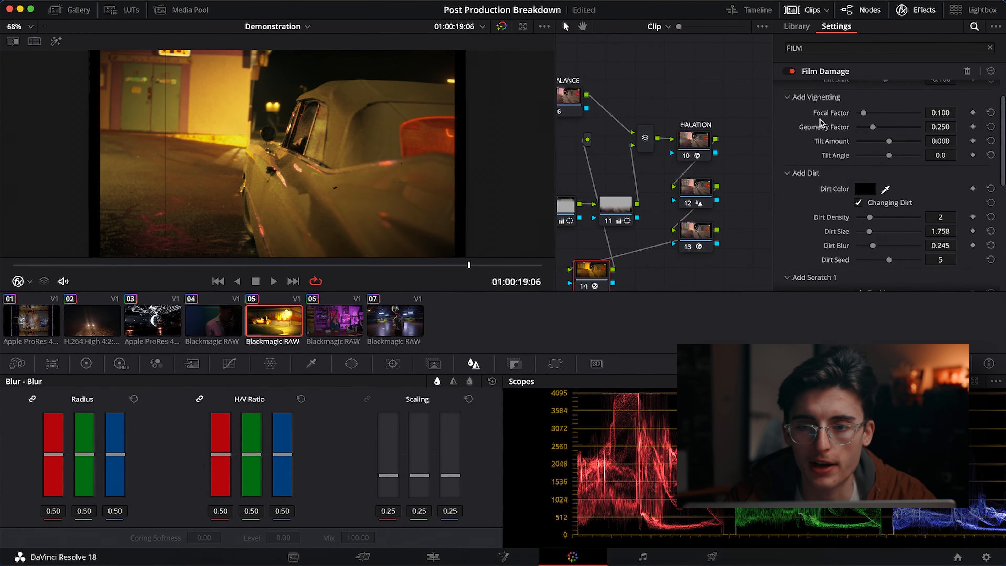
double_click(946, 102)
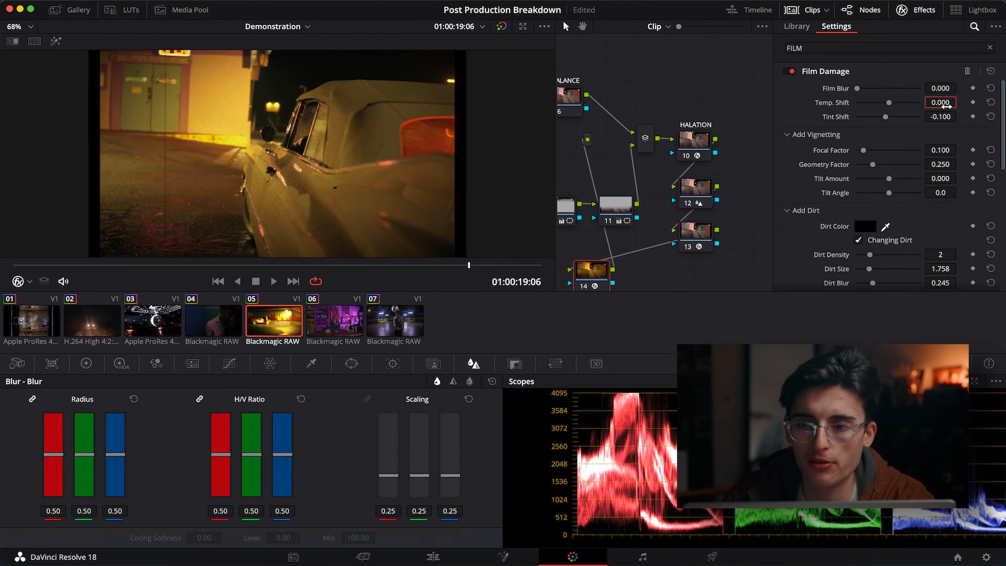
double_click(945, 117)
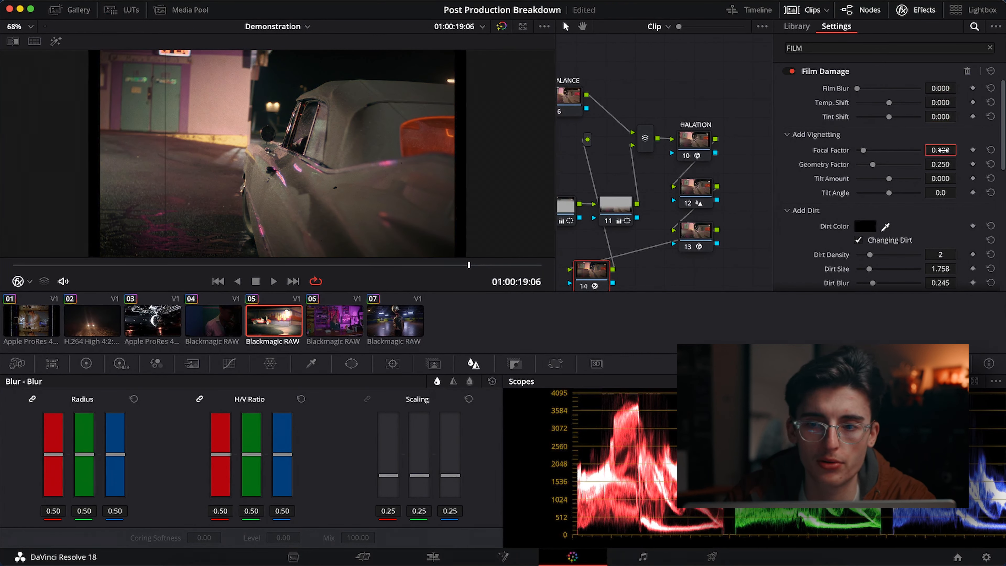
left_click_drag(943, 150, 943, 150)
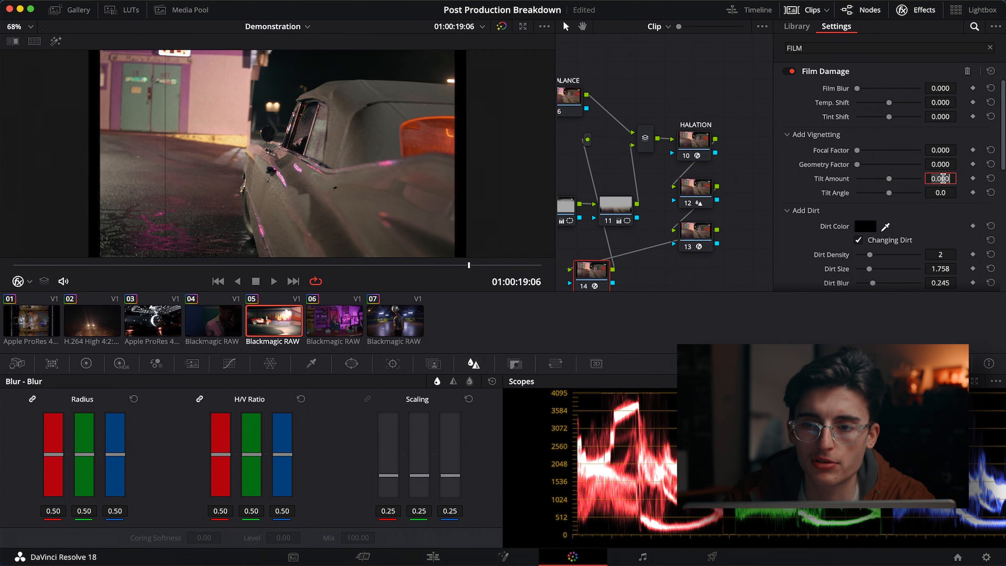
Step: Disable Scratch 1 and set the dirt to Density 1, Size 1.550 and Blur 0.229, checking it at 300%
scroll(837, 150, "down", 5)
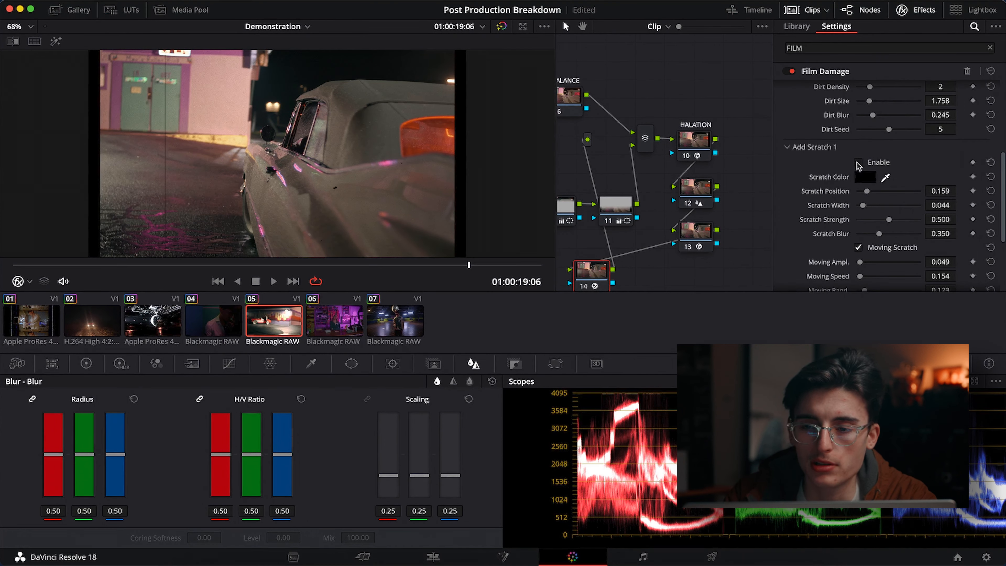
scroll(857, 166, "up", 4)
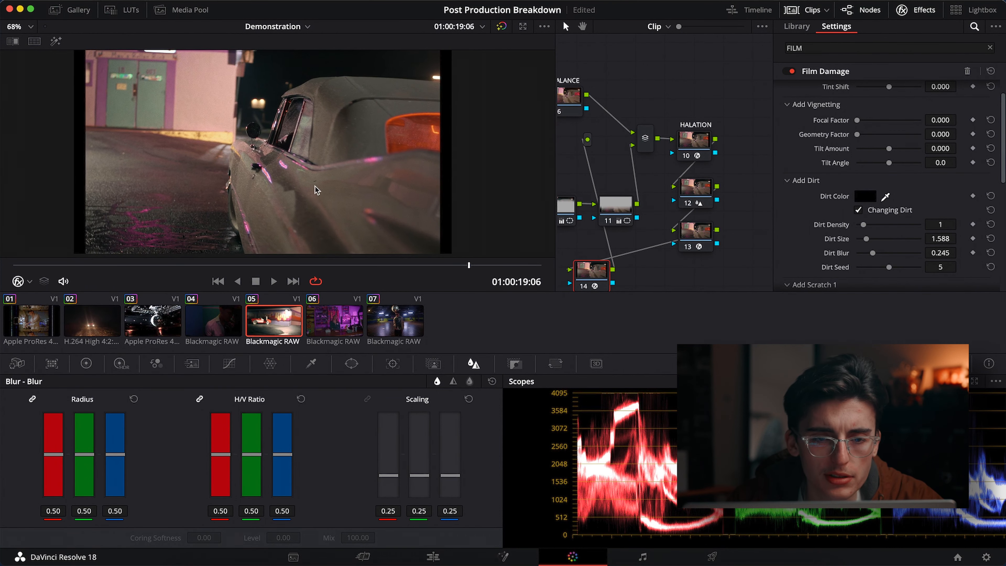
left_click(32, 25)
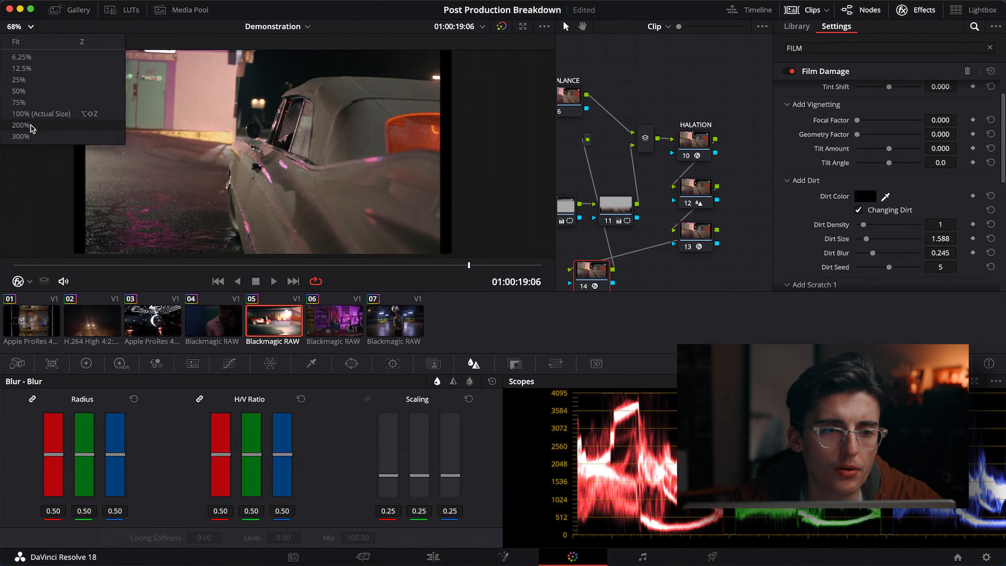
left_click(31, 136)
scroll(389, 214, "down", 3)
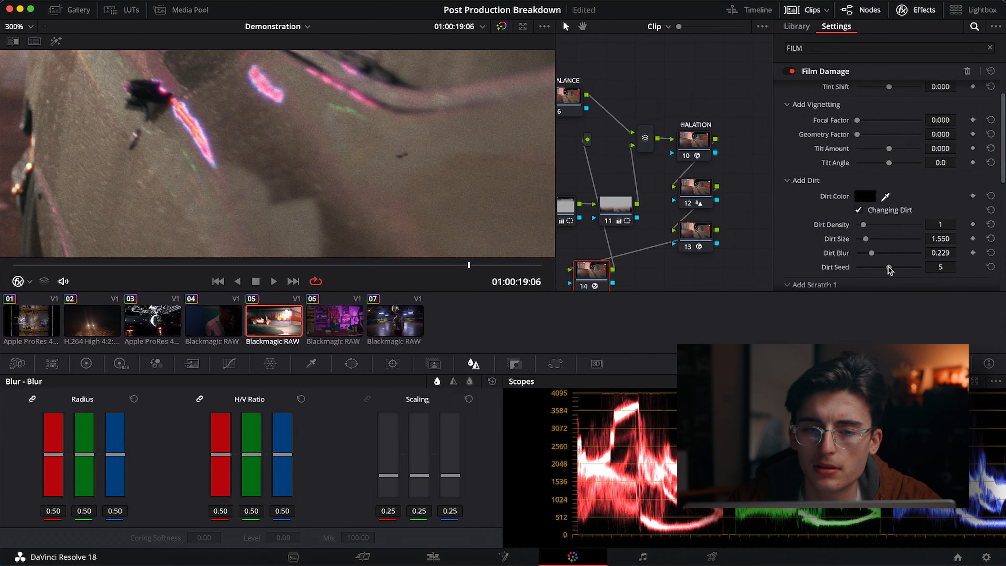
Step: Change the Film Damage dirt color to white and return the viewer to the full frame
scroll(405, 174, "up", 2)
left_click(865, 196)
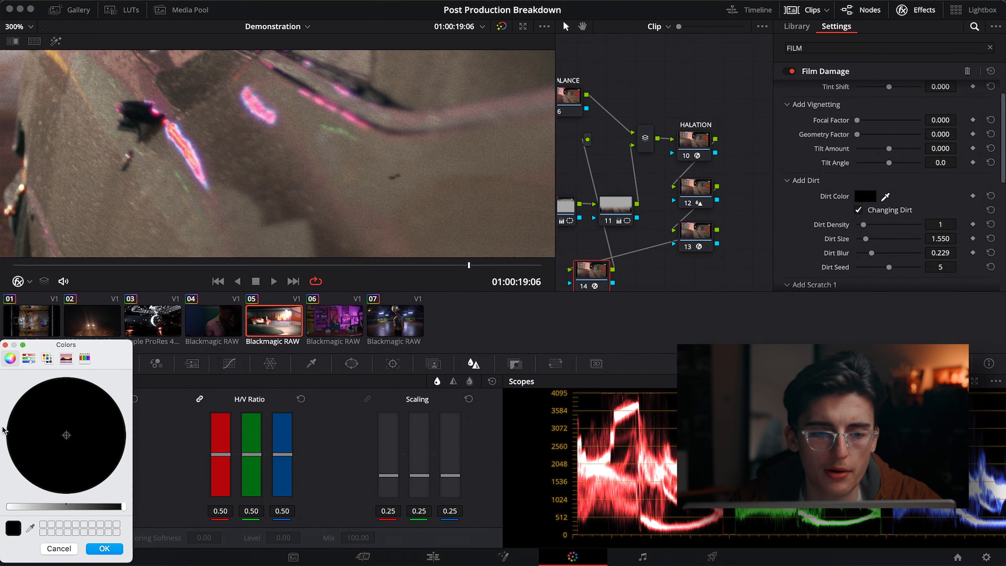
left_click_drag(52, 509, 8, 512)
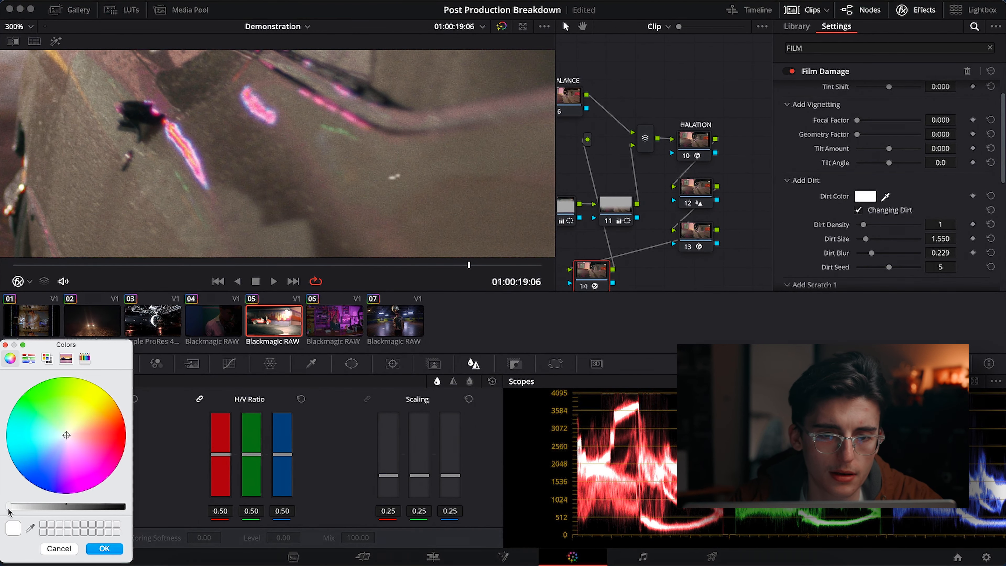
left_click(113, 548)
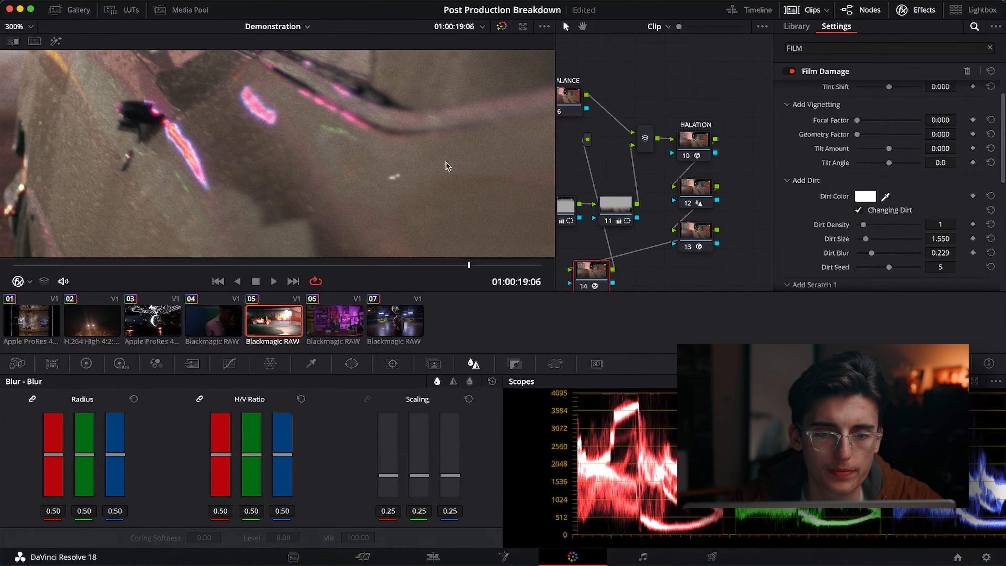
key("shift+z")
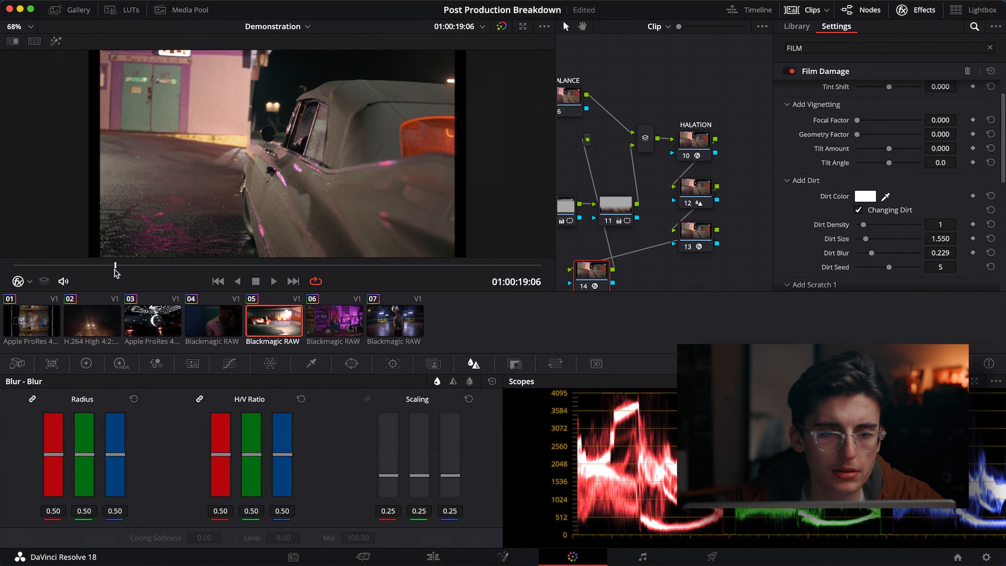
Step: Check Film Damage further along the clip, collapse its scratch settings and slightly lower its Global Blend
left_click_drag(115, 273, 493, 276)
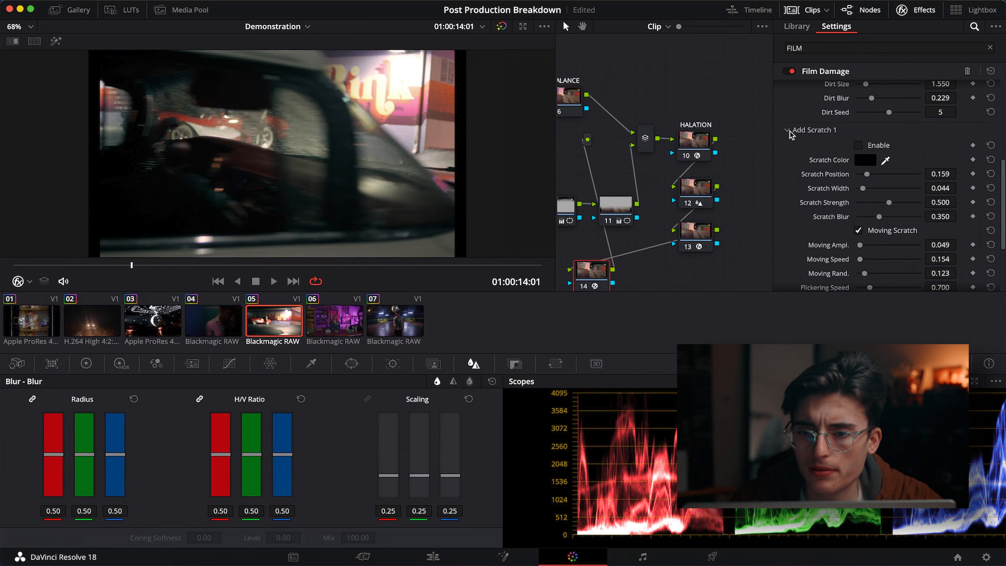
left_click(788, 131)
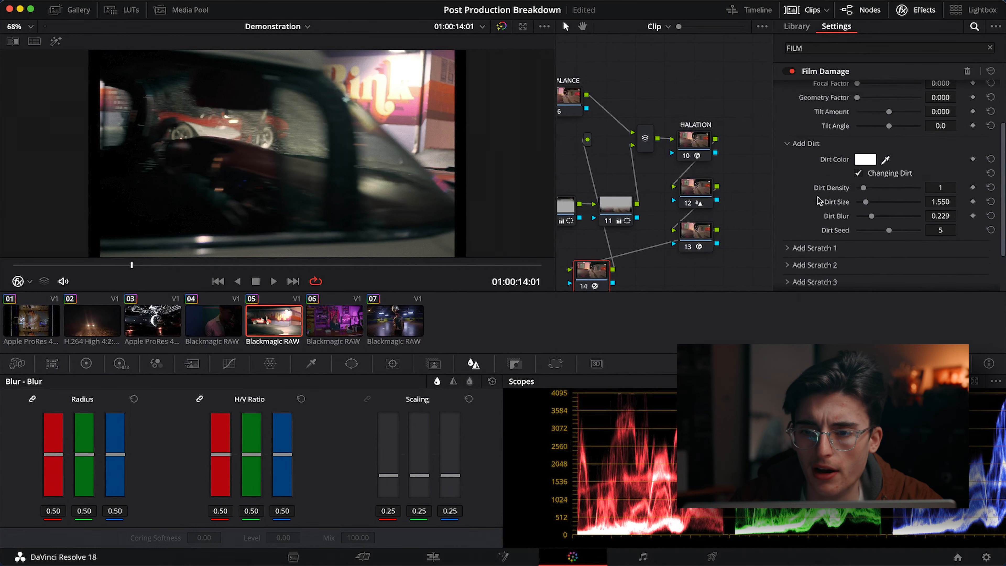
left_click(789, 282)
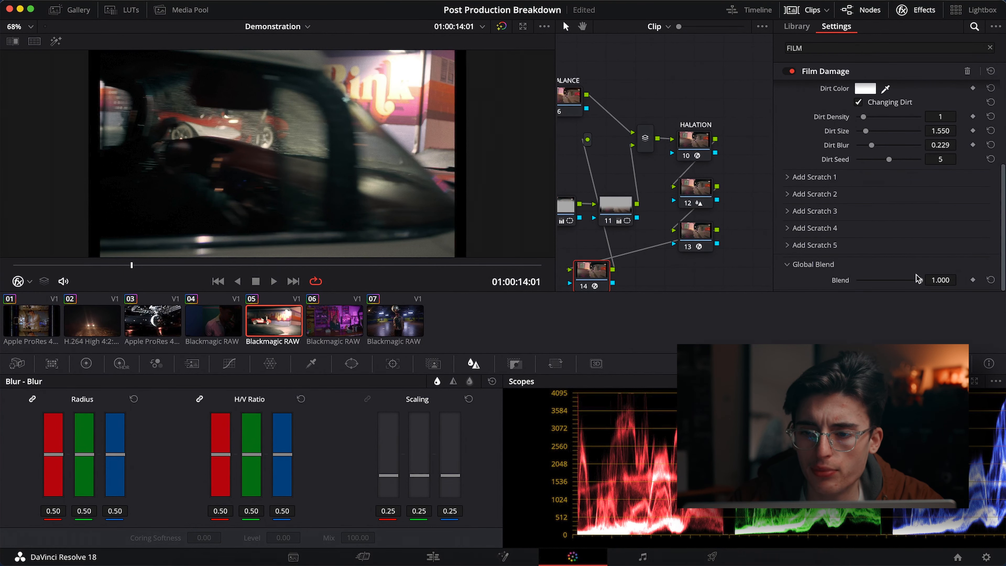
left_click_drag(920, 279, 910, 282)
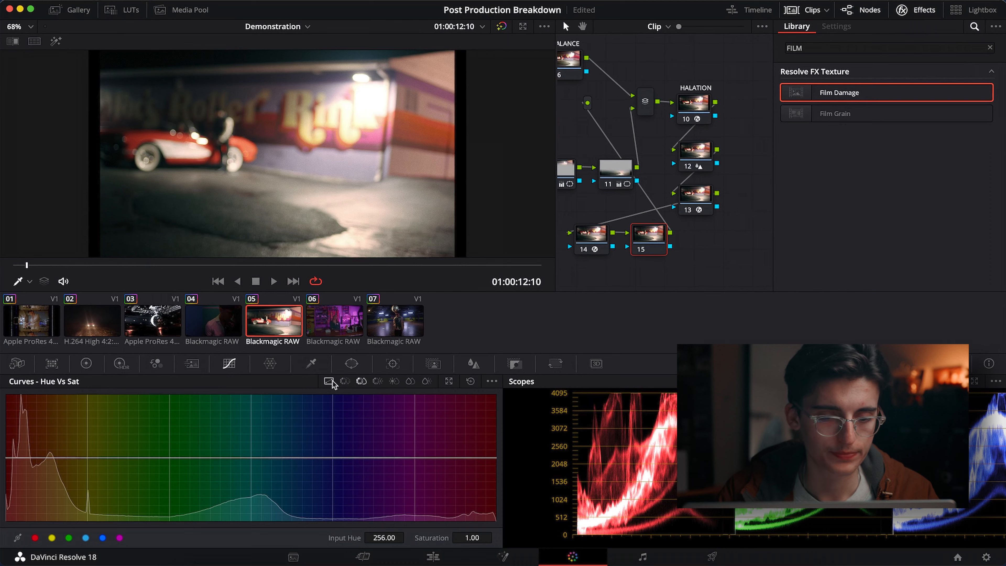
Step: Bring up the custom curve for node 15 and enable editable spline handles on its white point
left_click(329, 382)
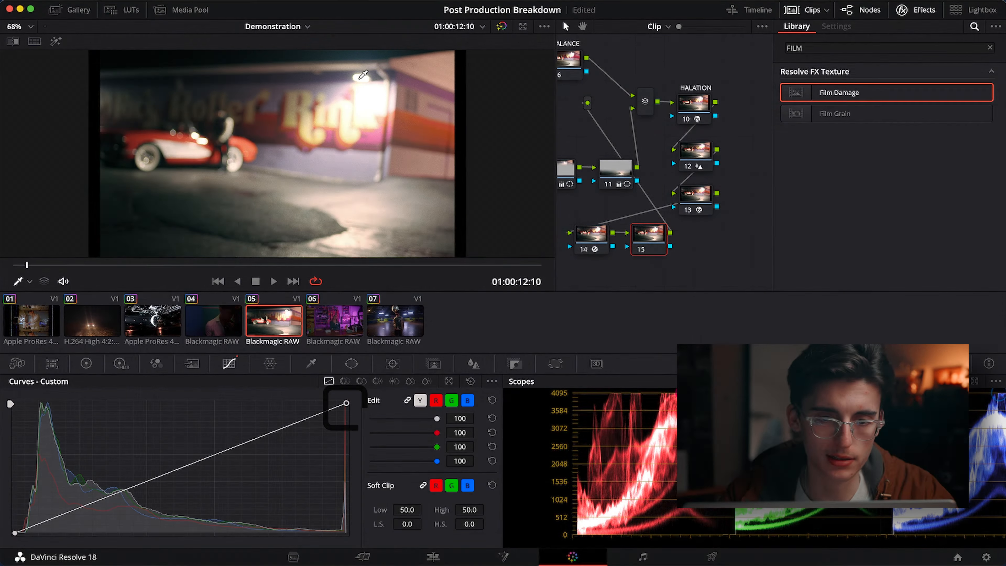
left_click(346, 403)
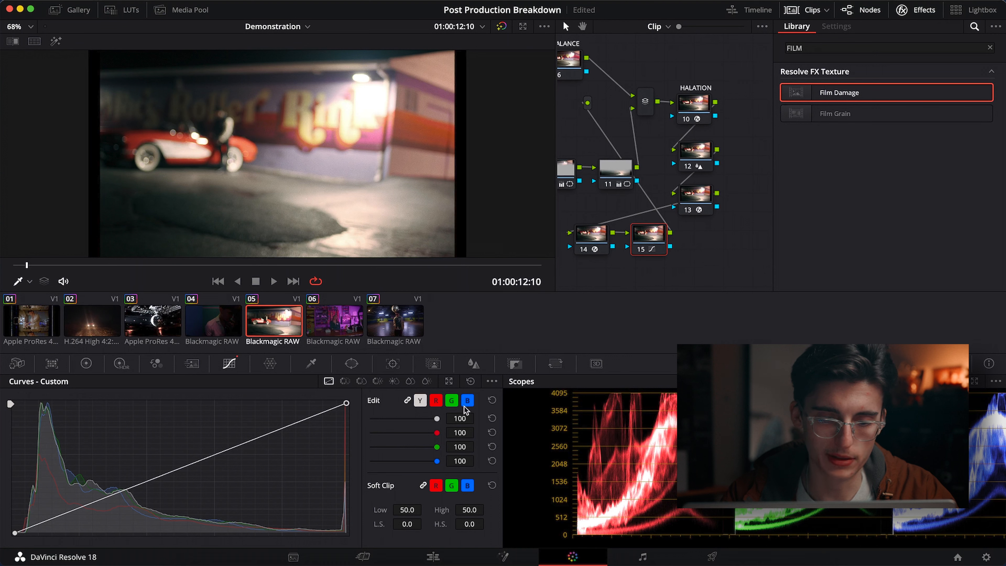
left_click(492, 381)
left_click(527, 457)
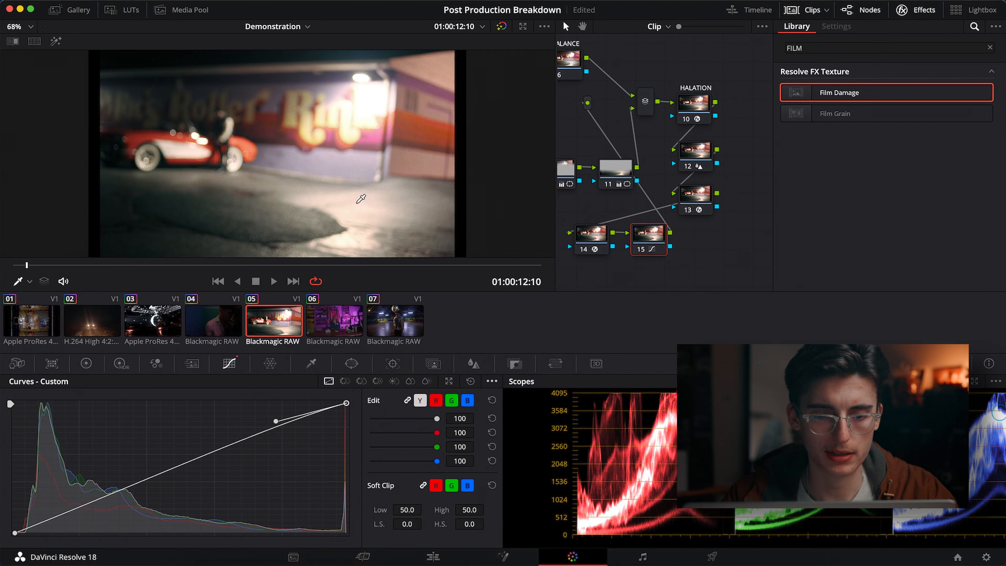
Step: Sample the bright pavement as a curve point and pull the upper part of the custom curve down to soften the highlights
left_click(353, 205)
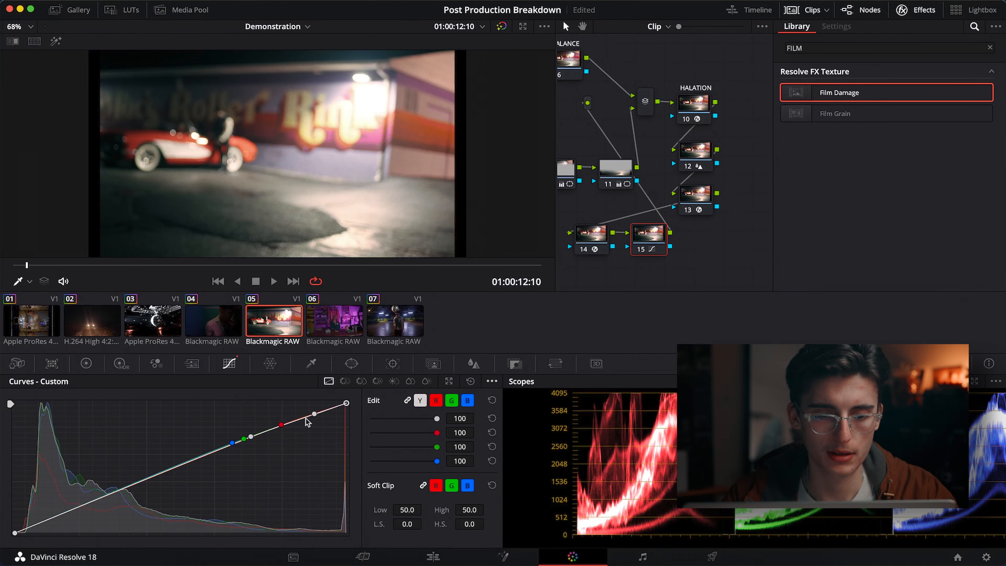
left_click_drag(314, 415, 313, 420)
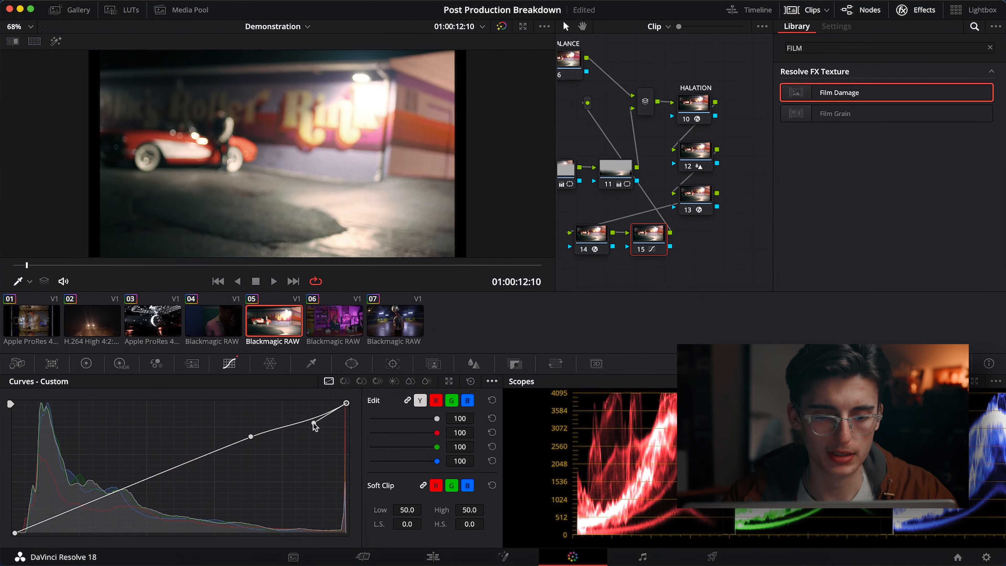
left_click_drag(250, 436, 217, 456)
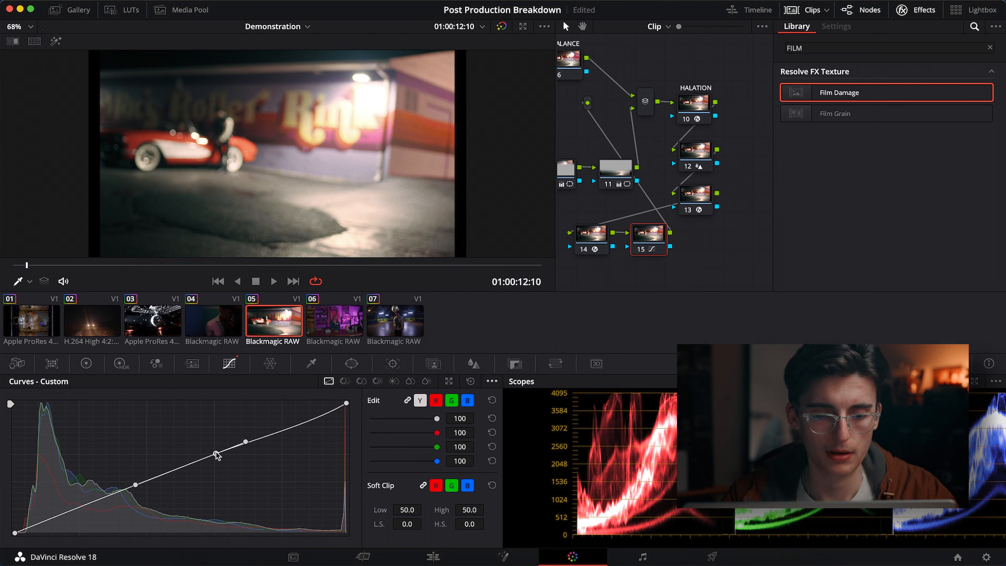
left_click_drag(313, 423, 318, 440)
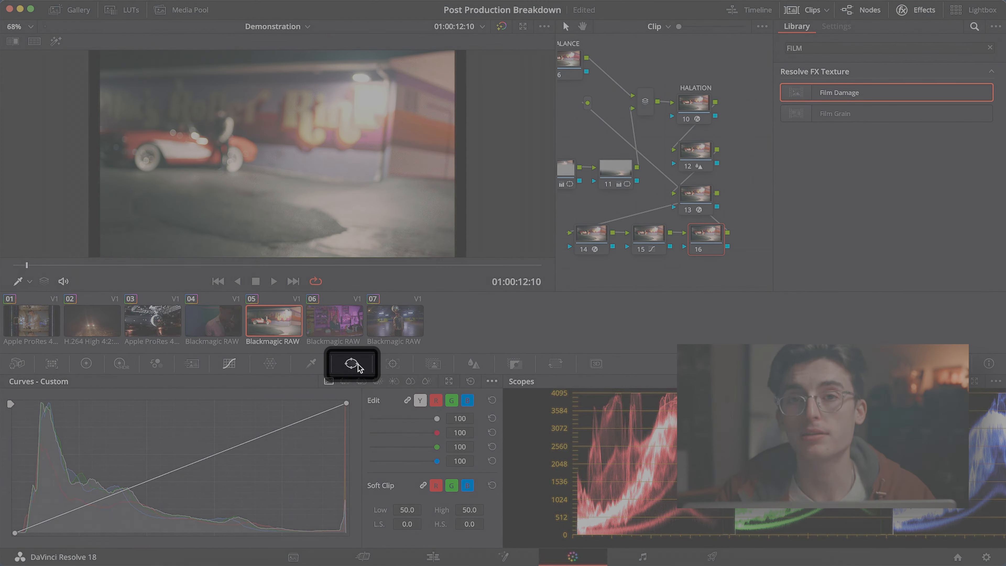
Step: Add a circular window to node 16 and stretch it horizontally to the picture's full width, at Aspect 83.97
left_click(351, 363)
left_click(25, 440)
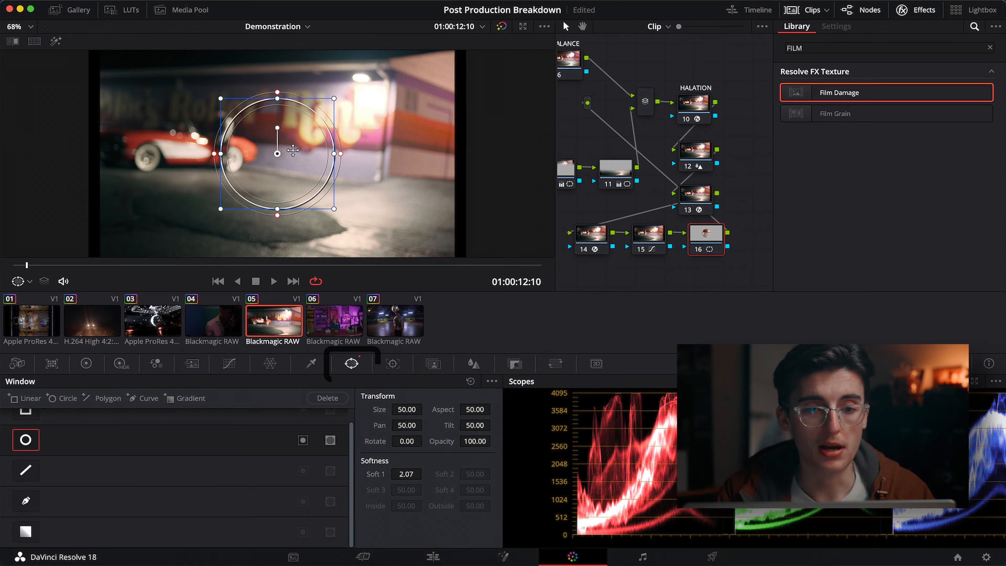
left_click_drag(336, 155, 454, 152)
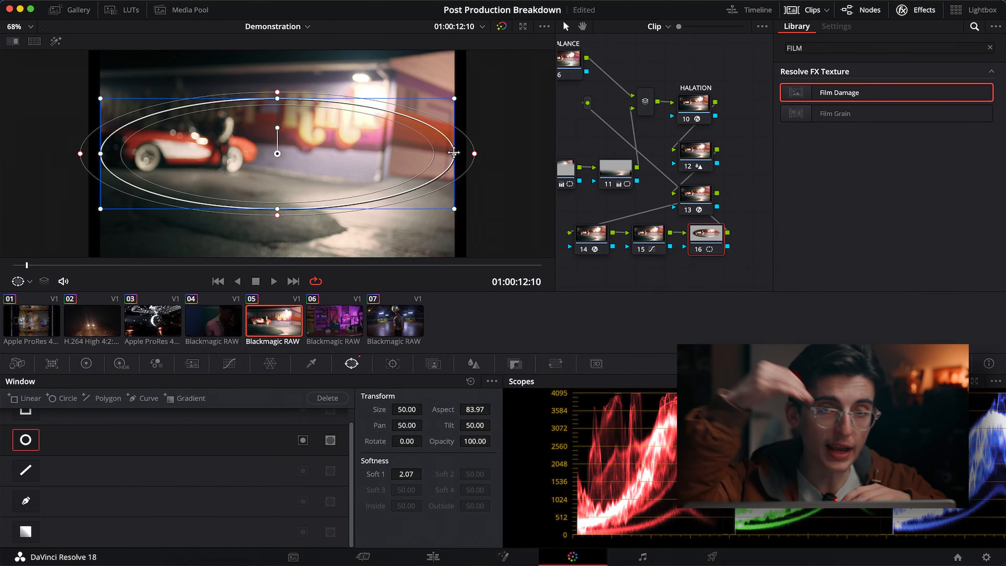
Step: Stretch the circular window vertically beyond the picture's upper and lower edges, to Size 66.53 and Aspect 62.77
scroll(278, 104, "up", 1)
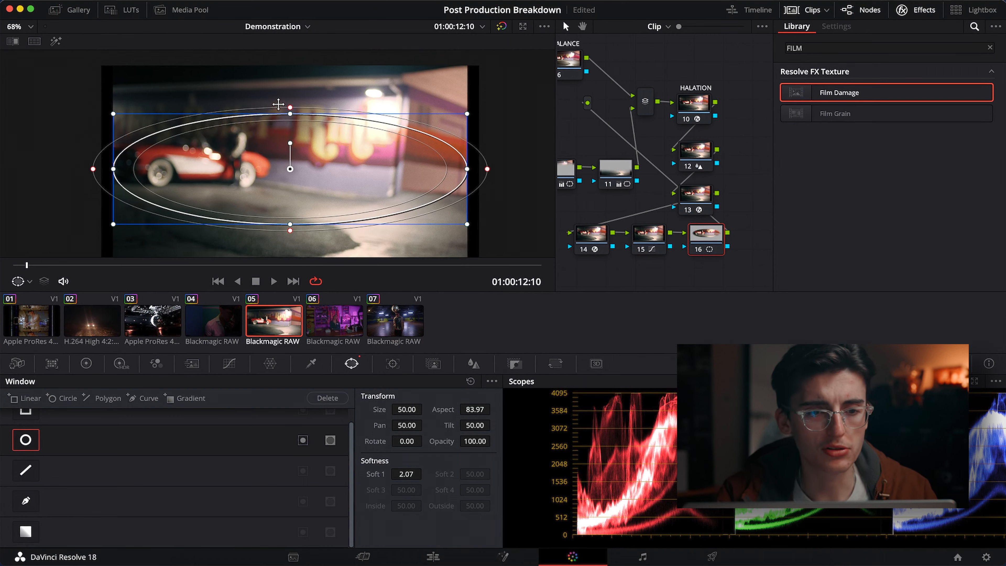
scroll(278, 105, "down", 1)
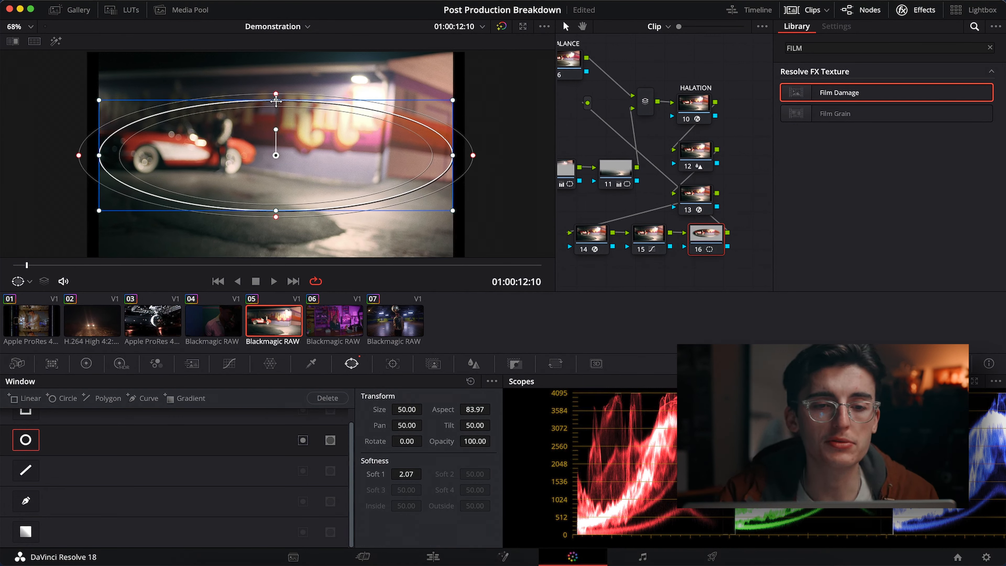
left_click_drag(276, 100, 273, 52)
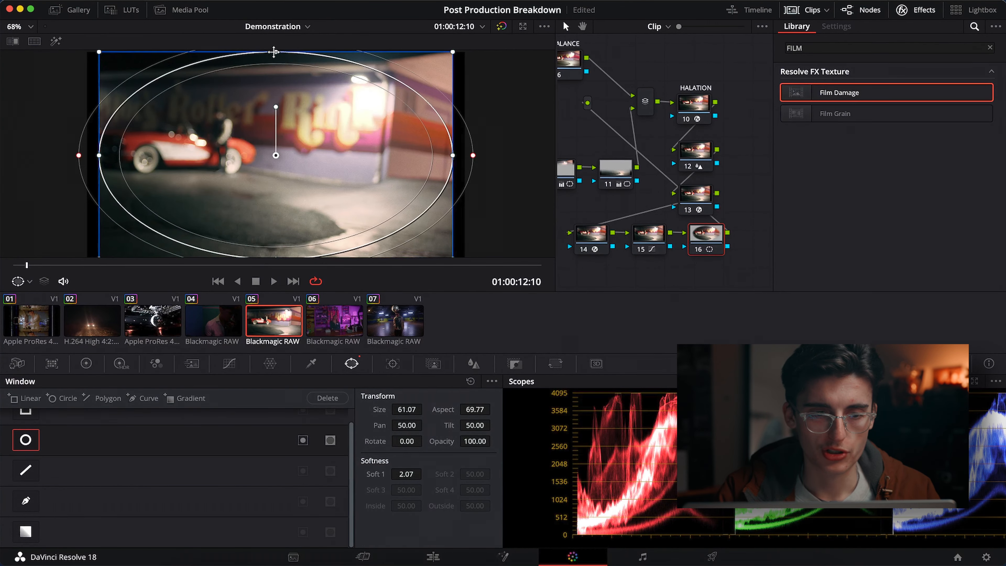
scroll(278, 79, "down", 1)
scroll(261, 53, "up", 3)
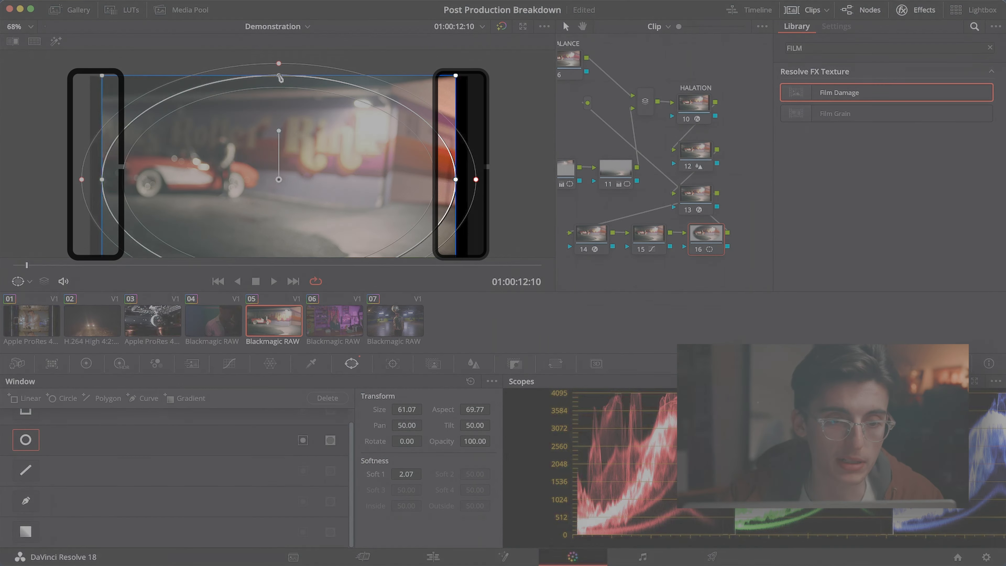
left_click_drag(280, 77, 277, 62)
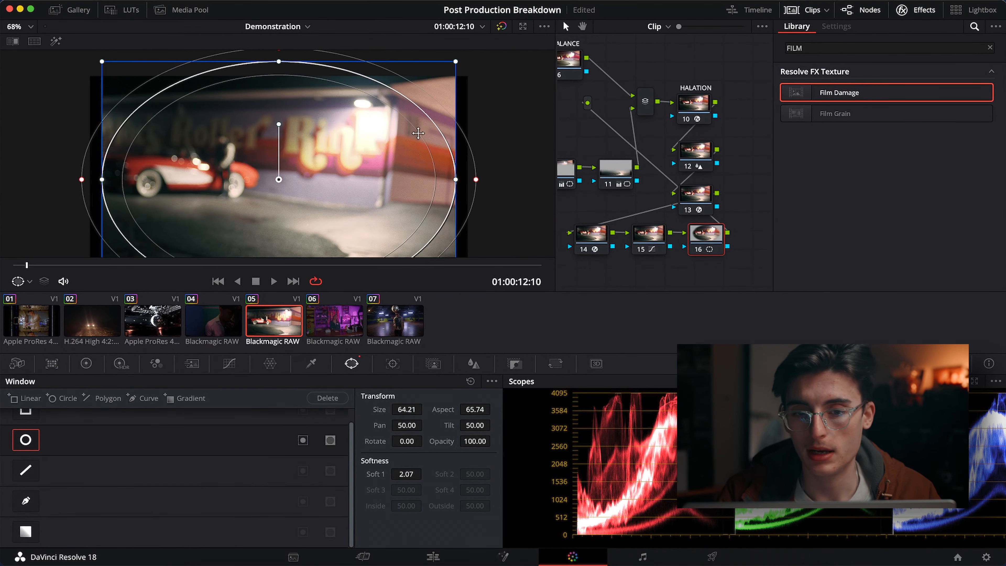
scroll(334, 203, "down", 3)
left_click_drag(281, 250, 284, 265)
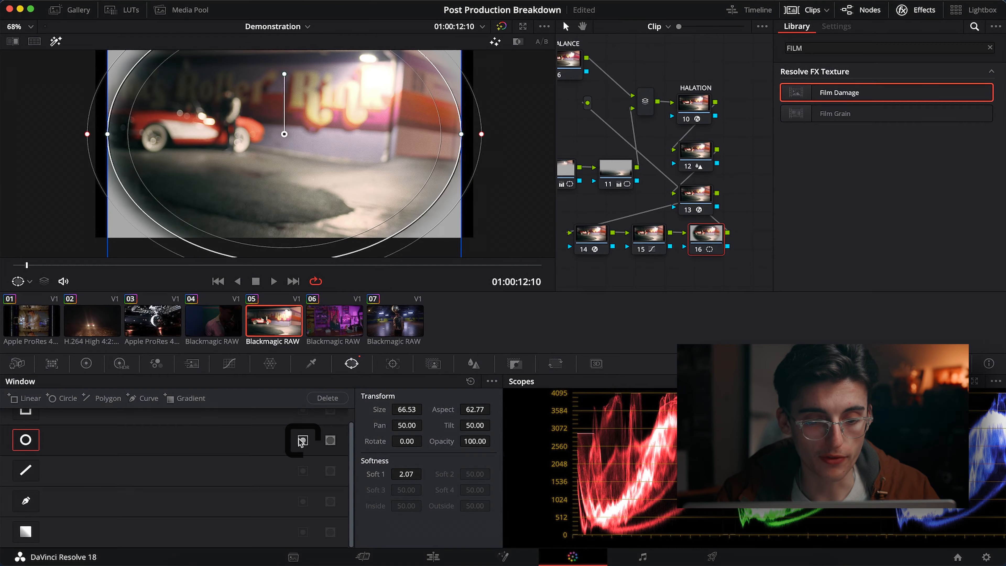
Step: Invert the circular window to affect only the frame's edges, and turn off its outline and the highlight view
left_click(302, 441)
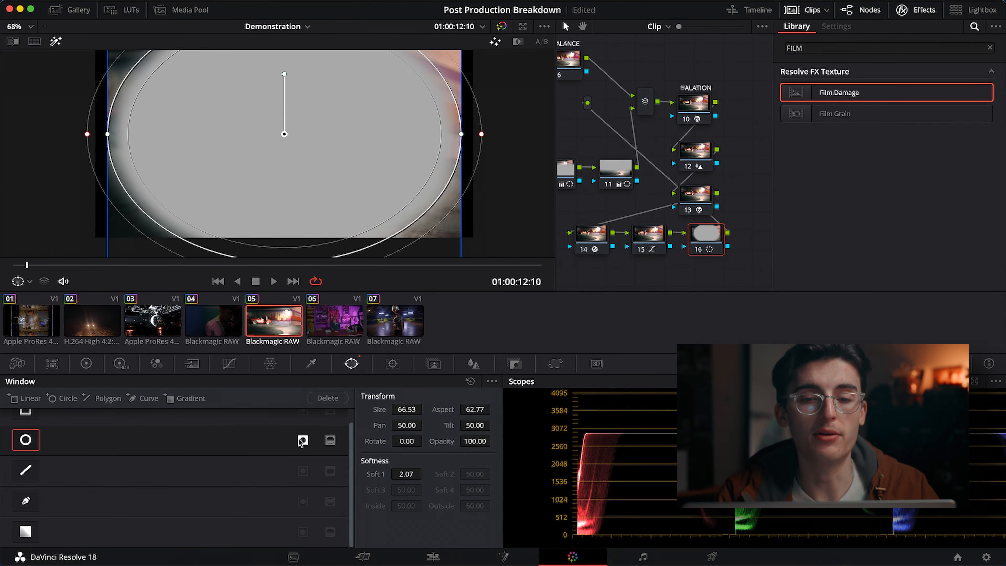
scroll(334, 162, "up", 3)
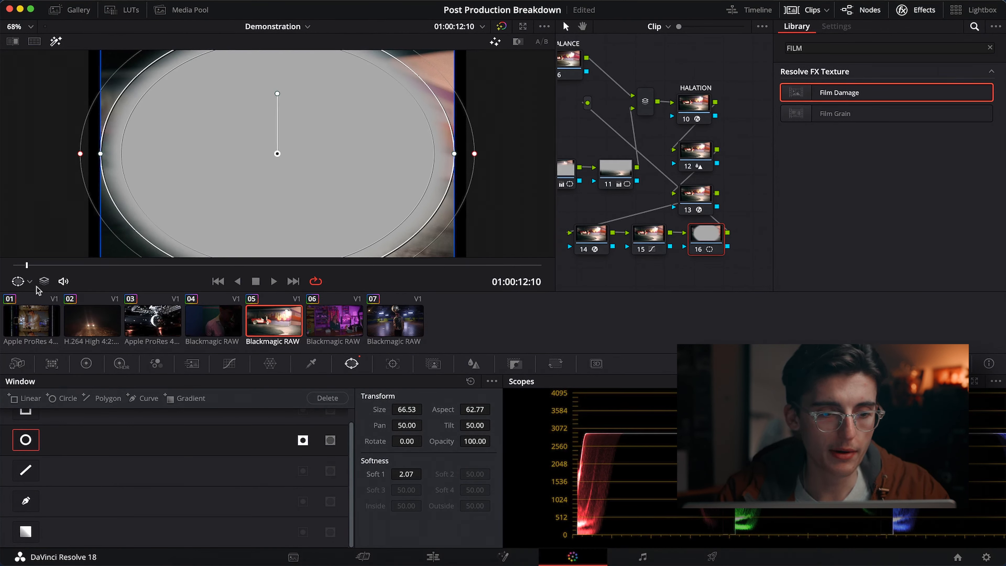
left_click(30, 281)
left_click(32, 301)
scroll(309, 243, "down", 2)
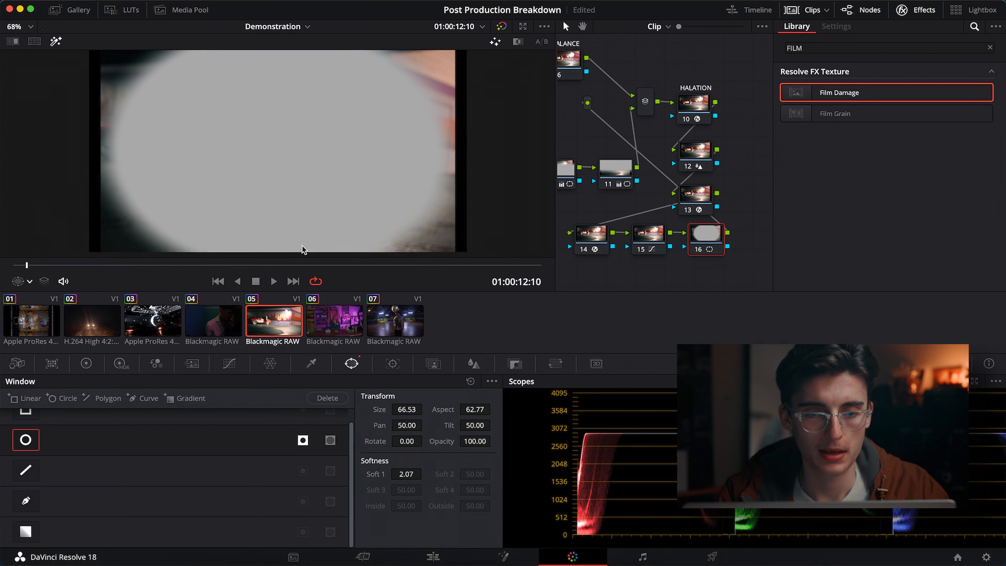
key("shift+h")
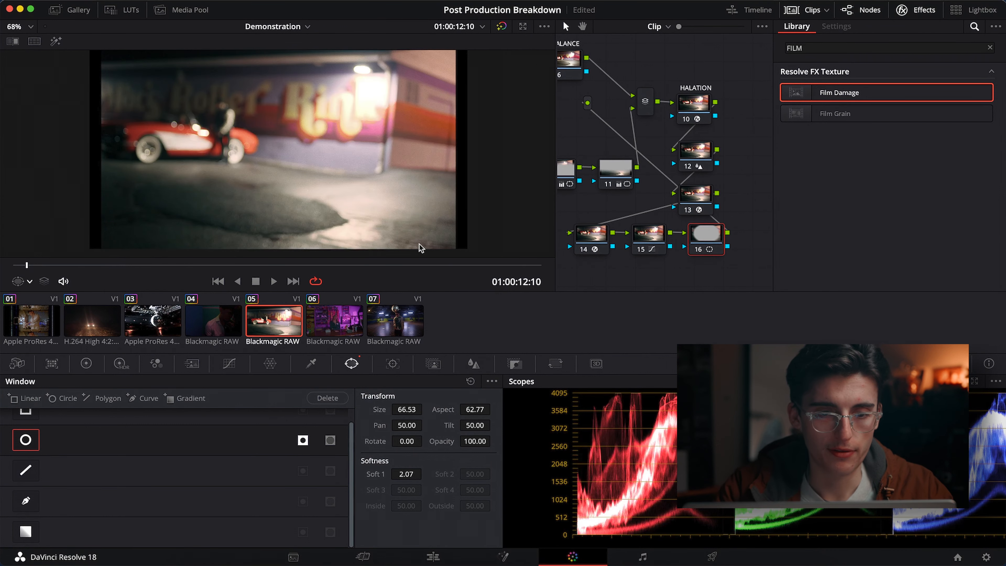
Step: Darken the vignette area on node 16 by lowering Offset to 22.05 in all three channels
left_click(86, 364)
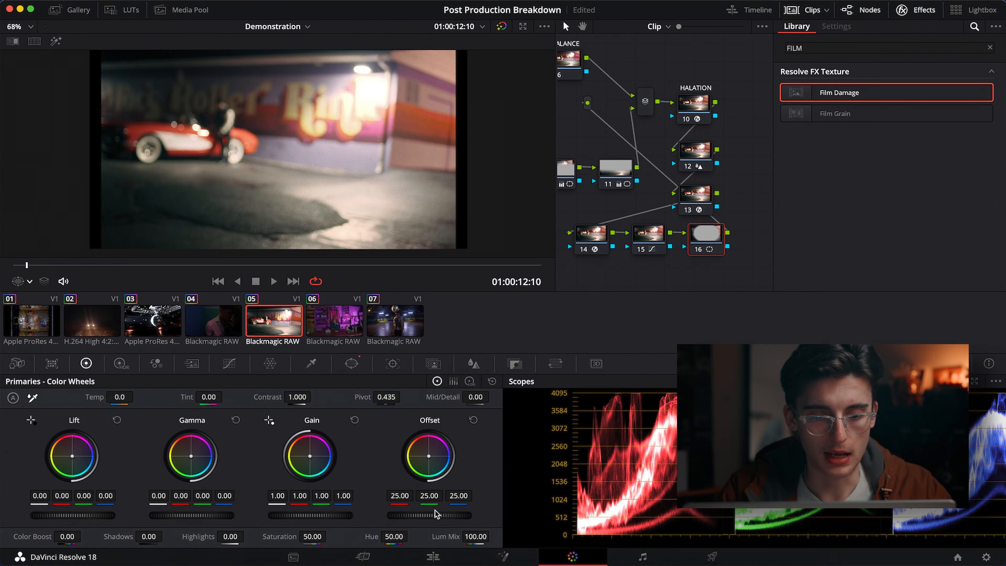
left_click_drag(438, 516, 422, 516)
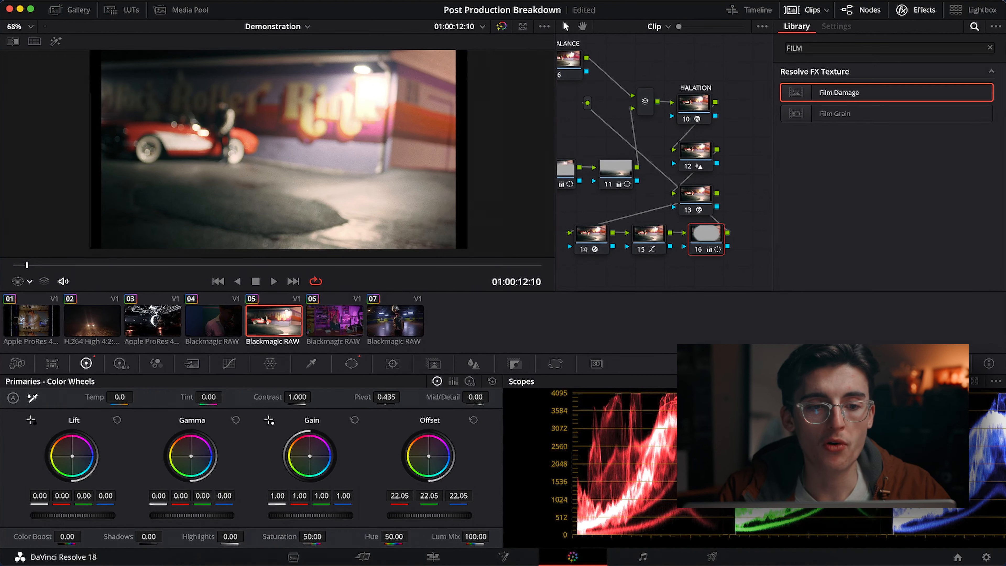